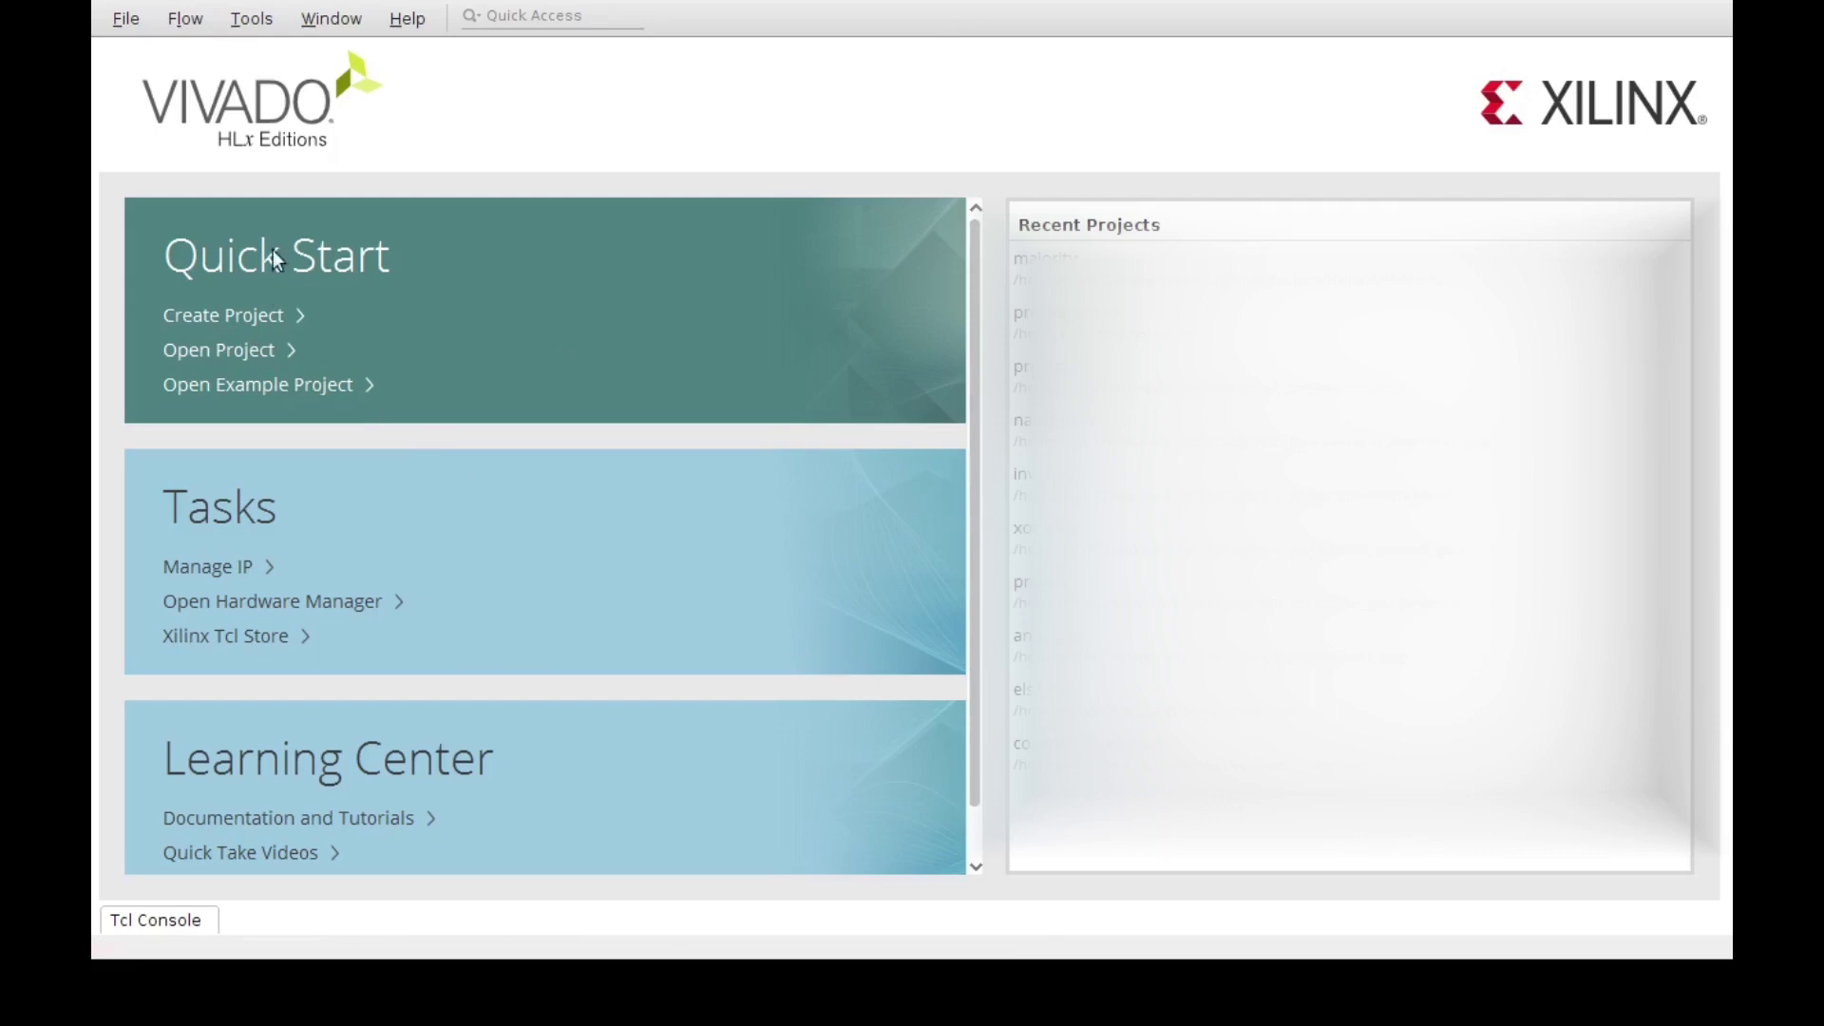
# Step: Start a new Vivado project named 'majority' and keep it as an RTL Project
pyautogui.click(230, 319)
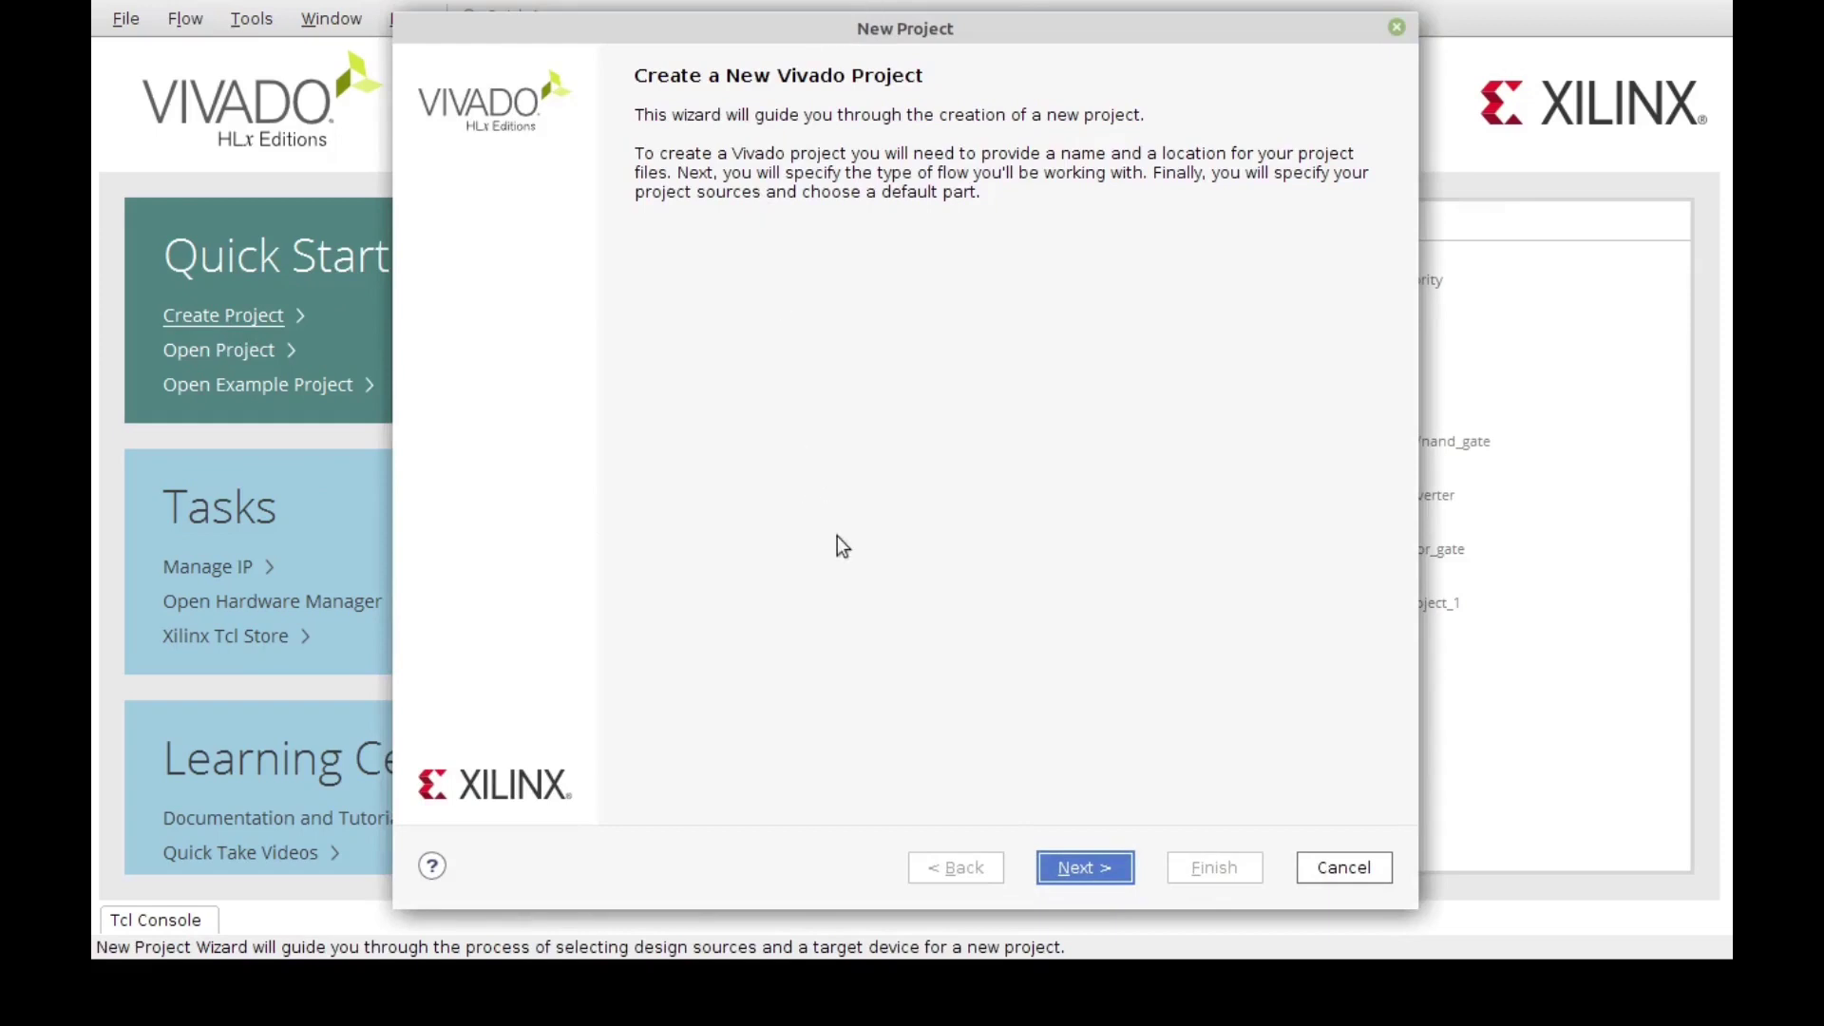
pyautogui.click(1073, 866)
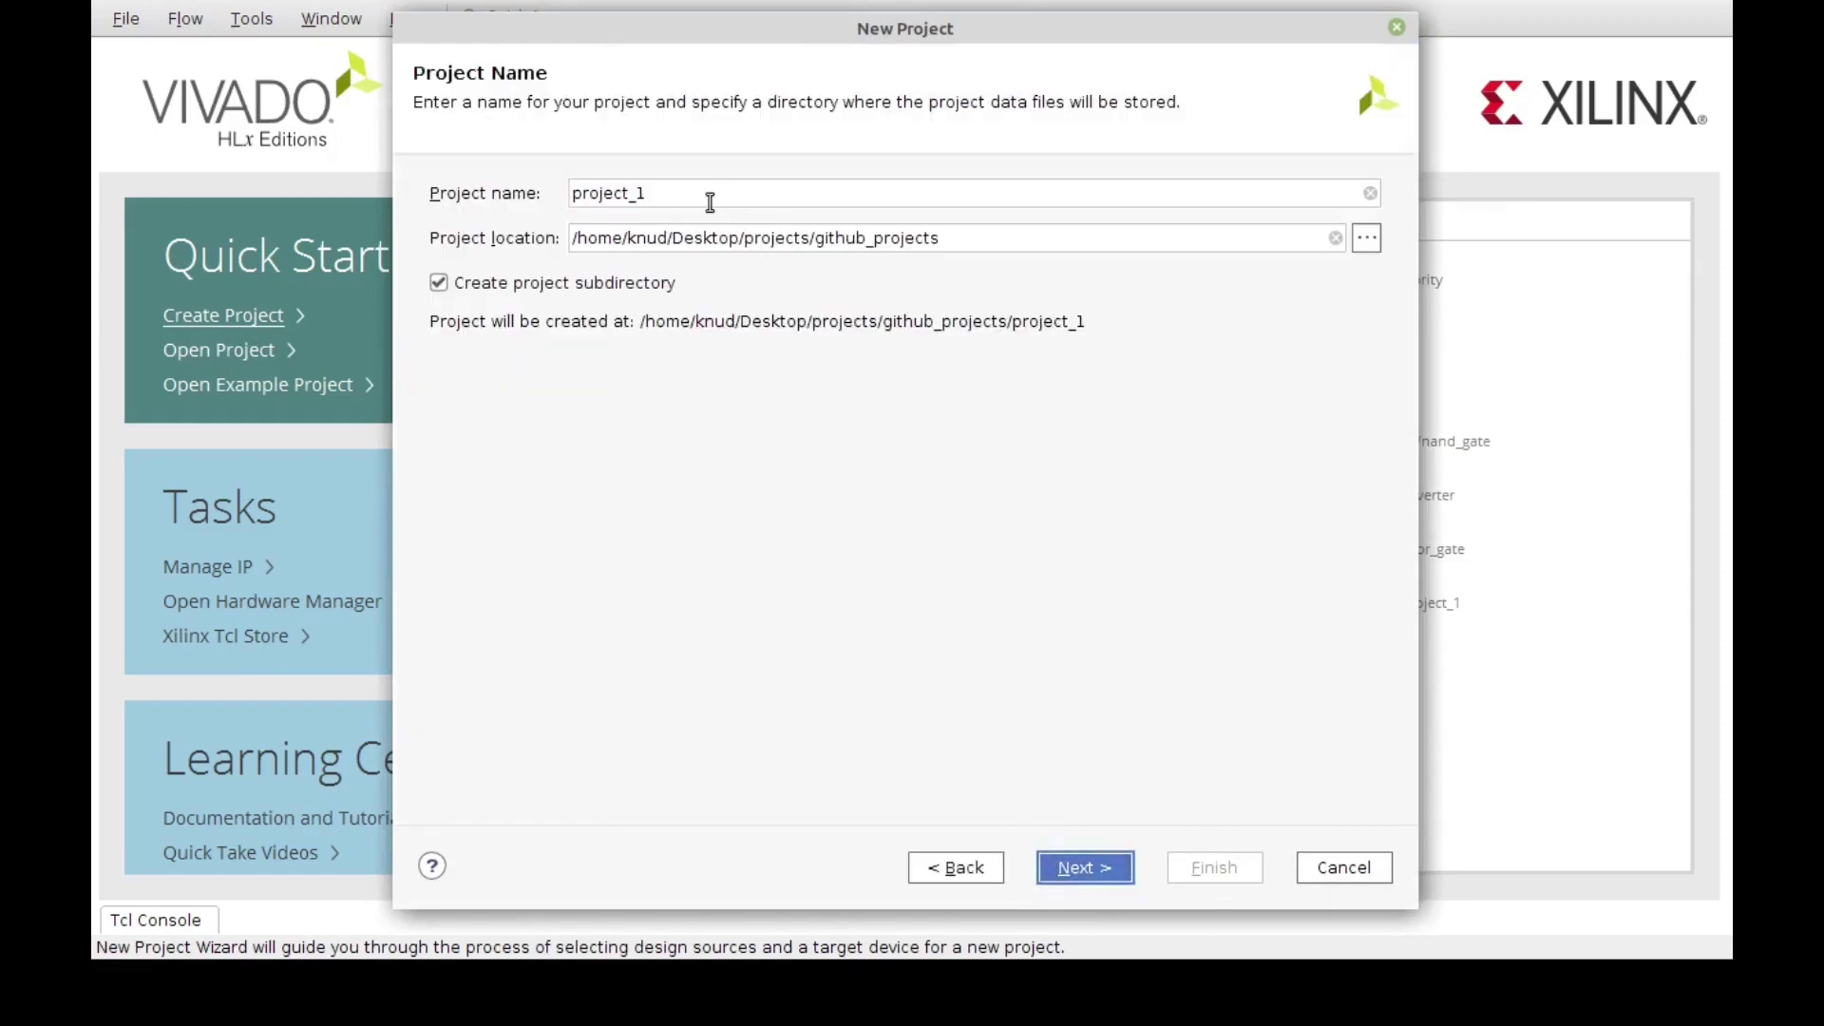
pyautogui.click(757, 190)
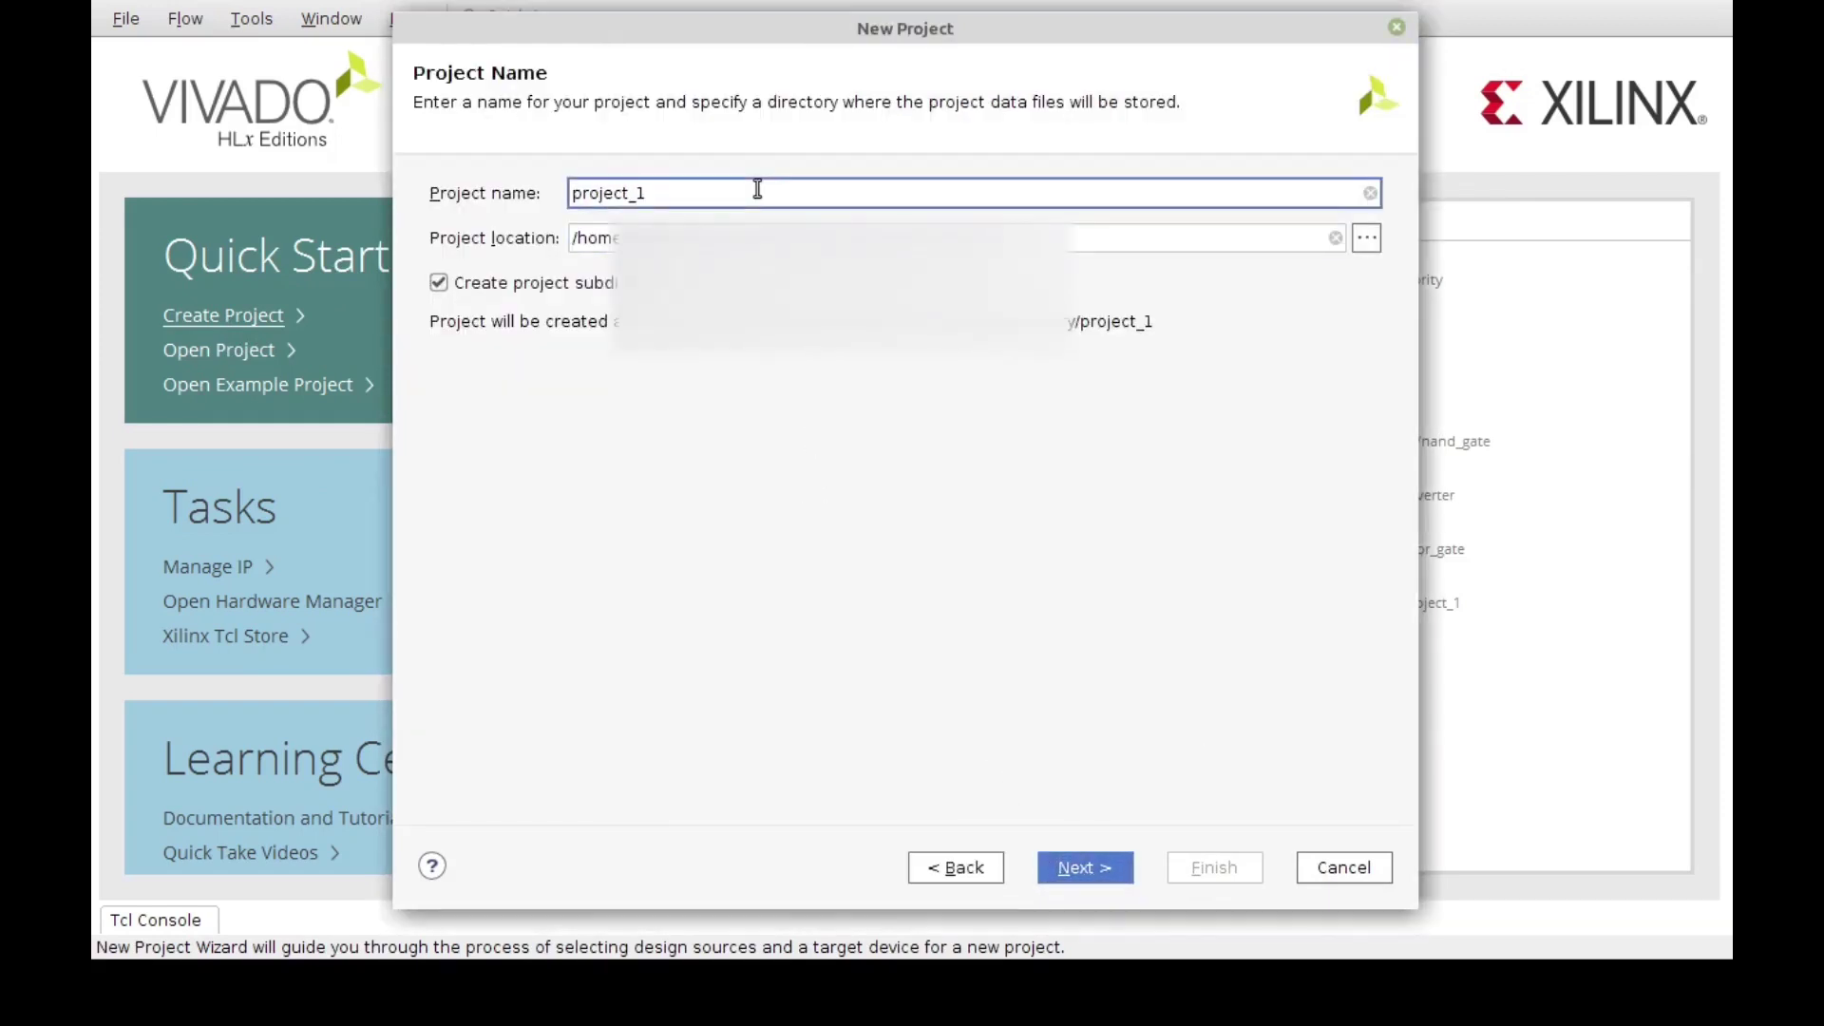
pyautogui.press('BackSpace')
pyautogui.press('BackSpace')
pyautogui.press('BackSpace')
pyautogui.press('BackSpace')
pyautogui.press('BackSpace')
pyautogui.press('BackSpace')
pyautogui.press('BackSpace')
pyautogui.press('BackSpace')
pyautogui.press('BackSpace')
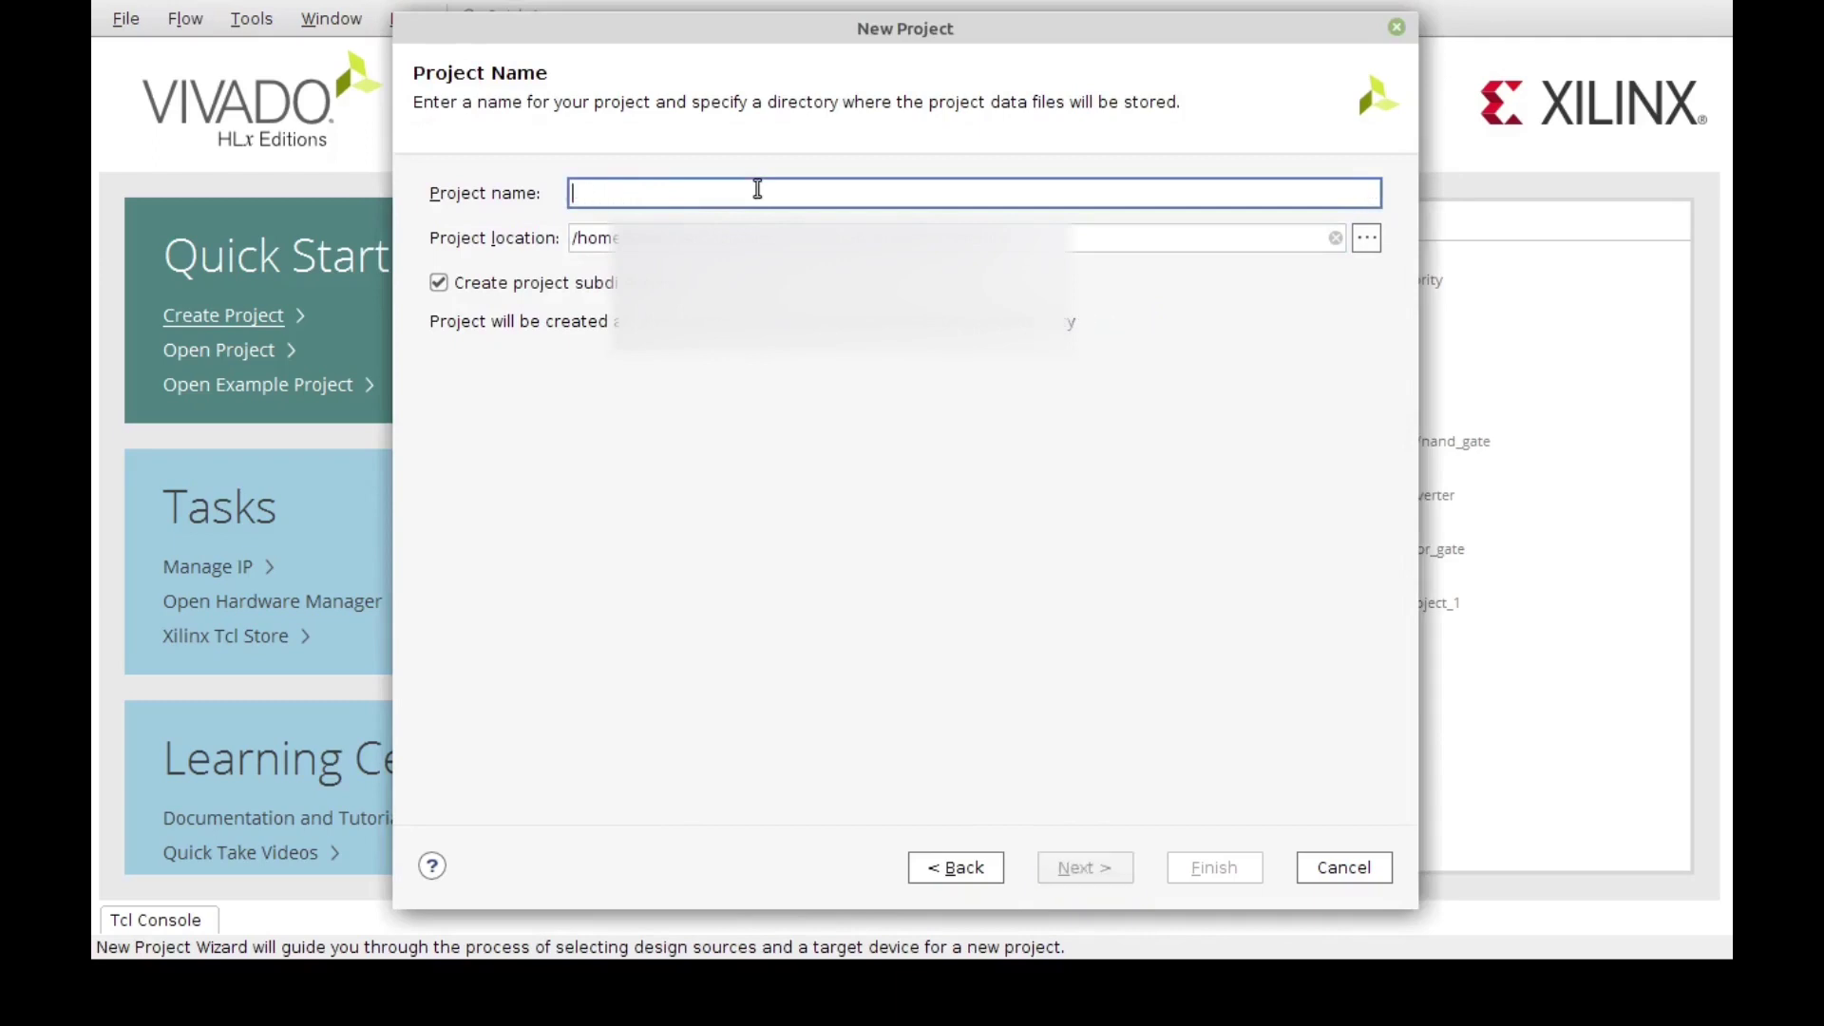
pyautogui.write('majority')
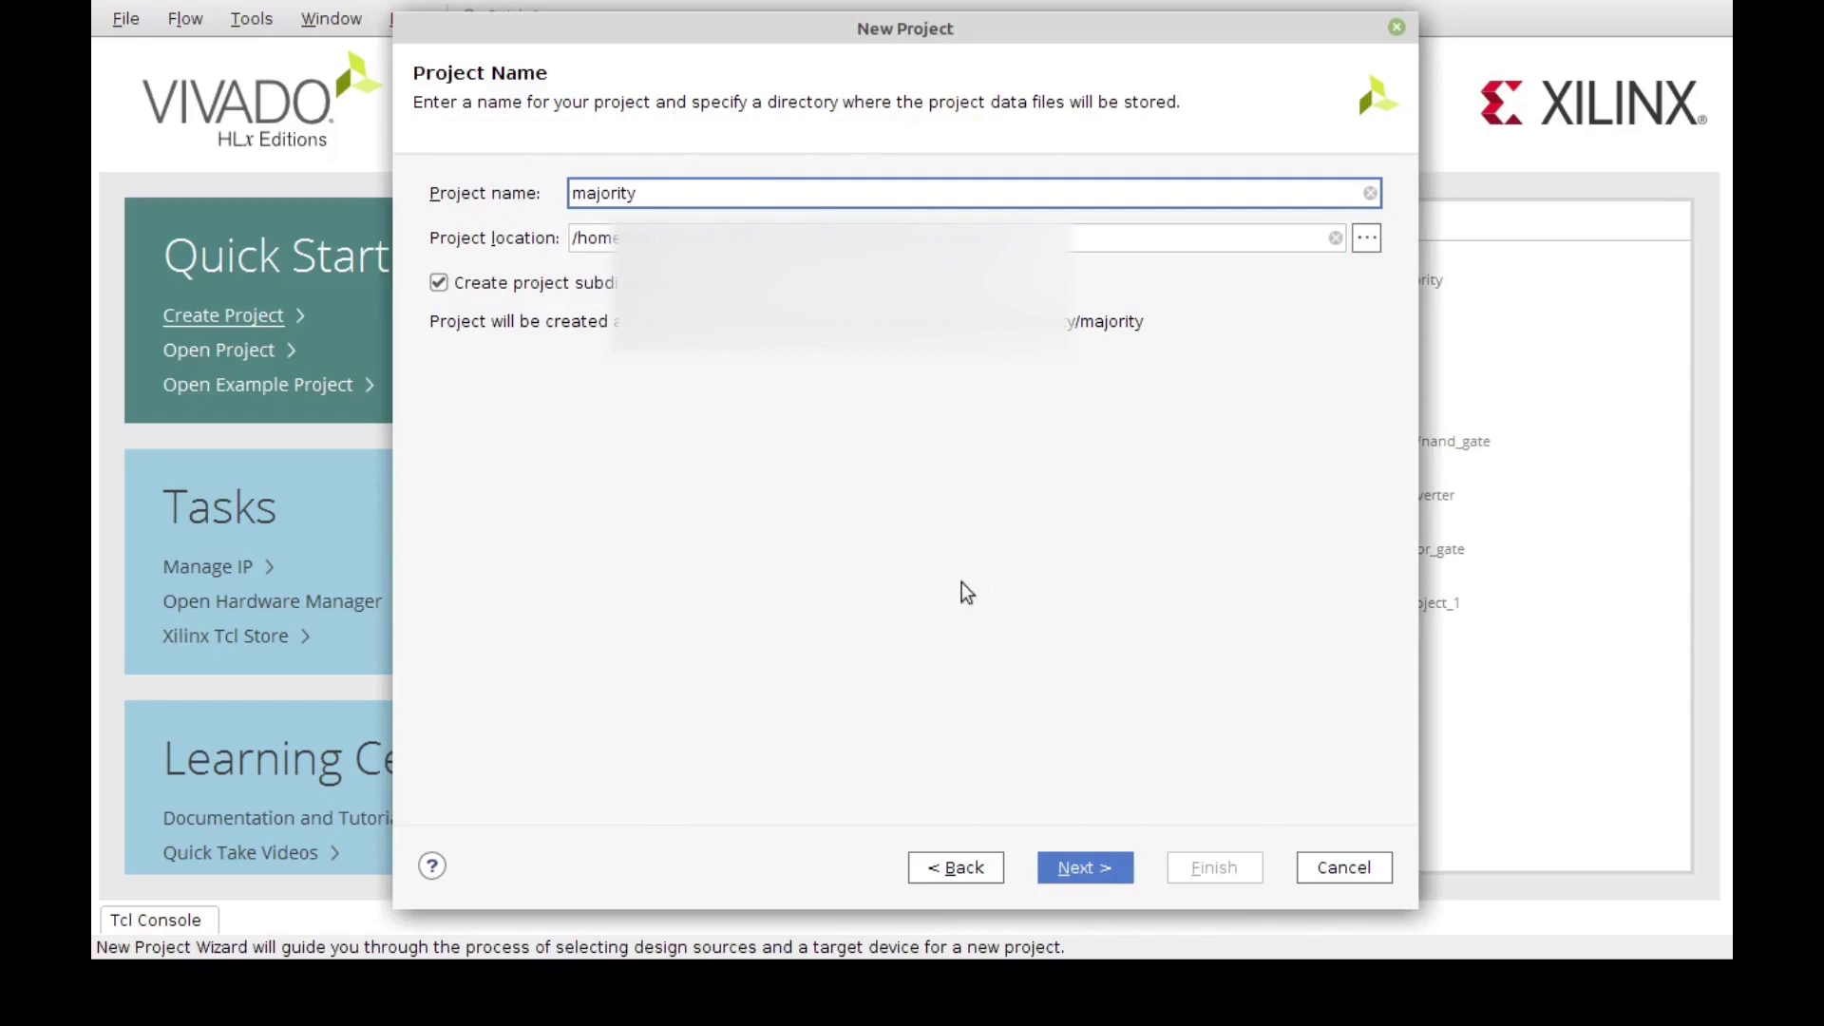
pyautogui.click(1094, 866)
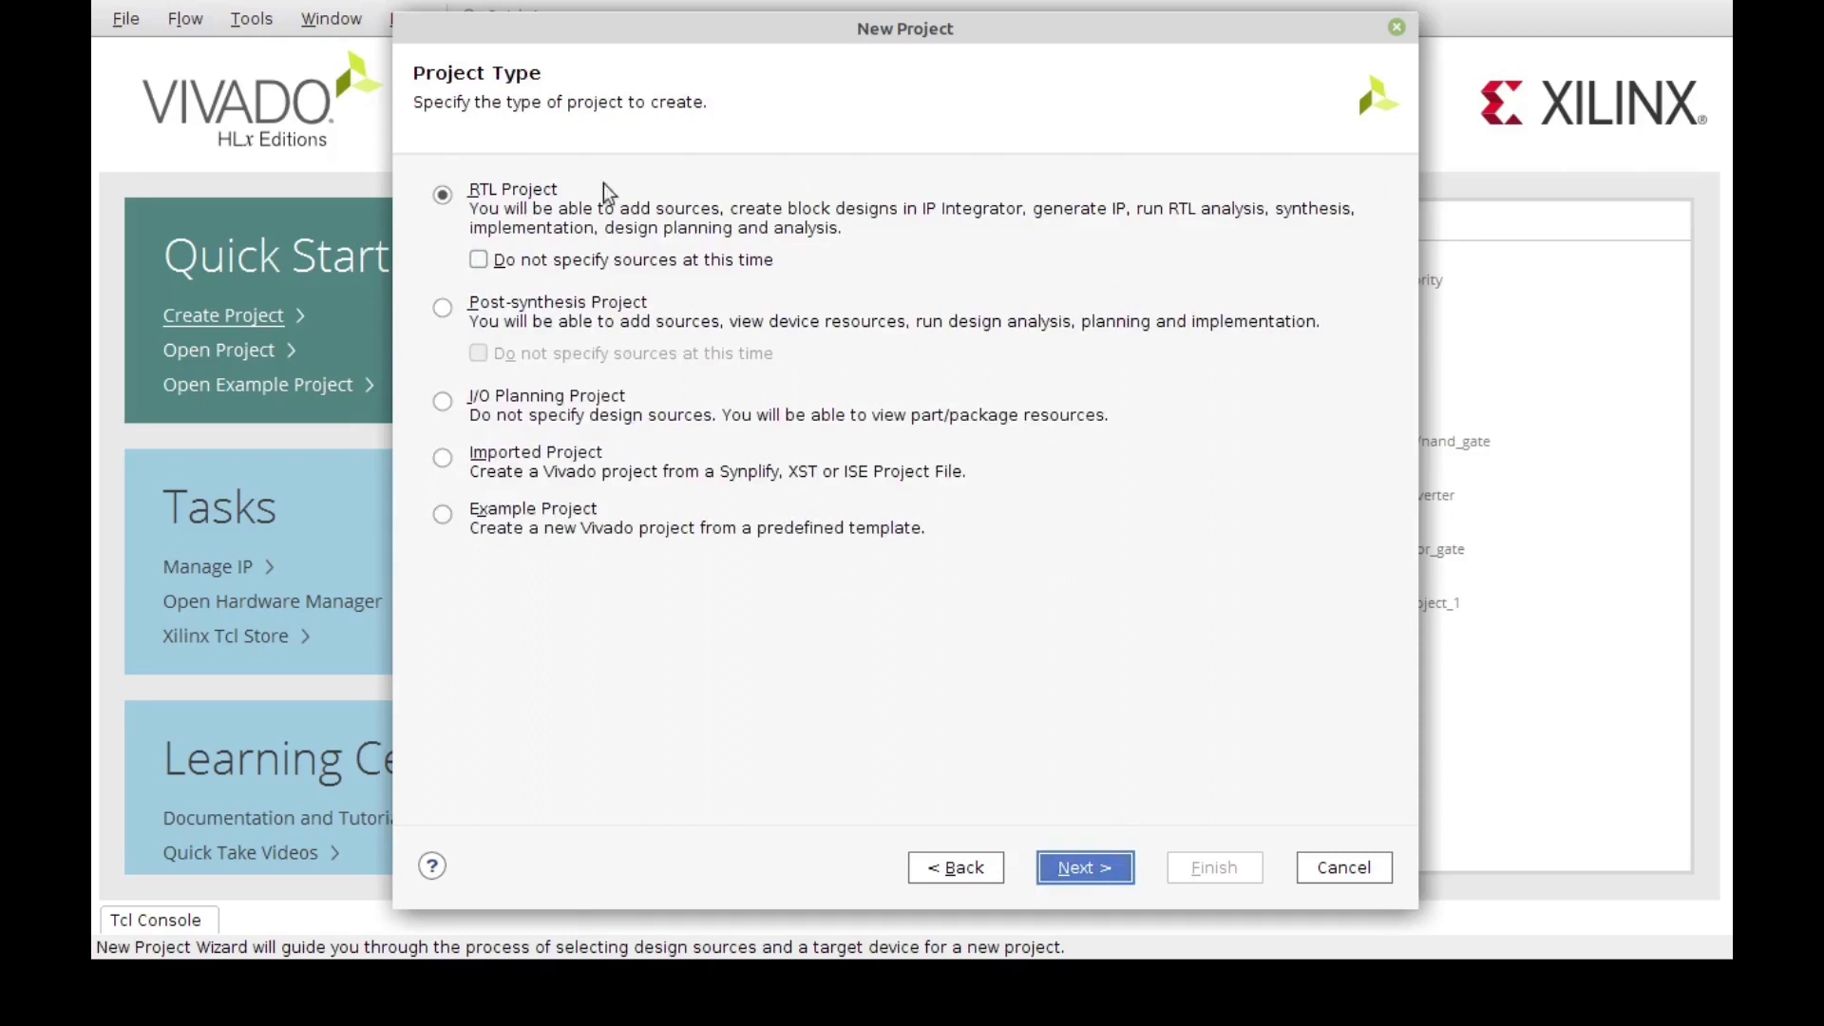
pyautogui.click(1085, 868)
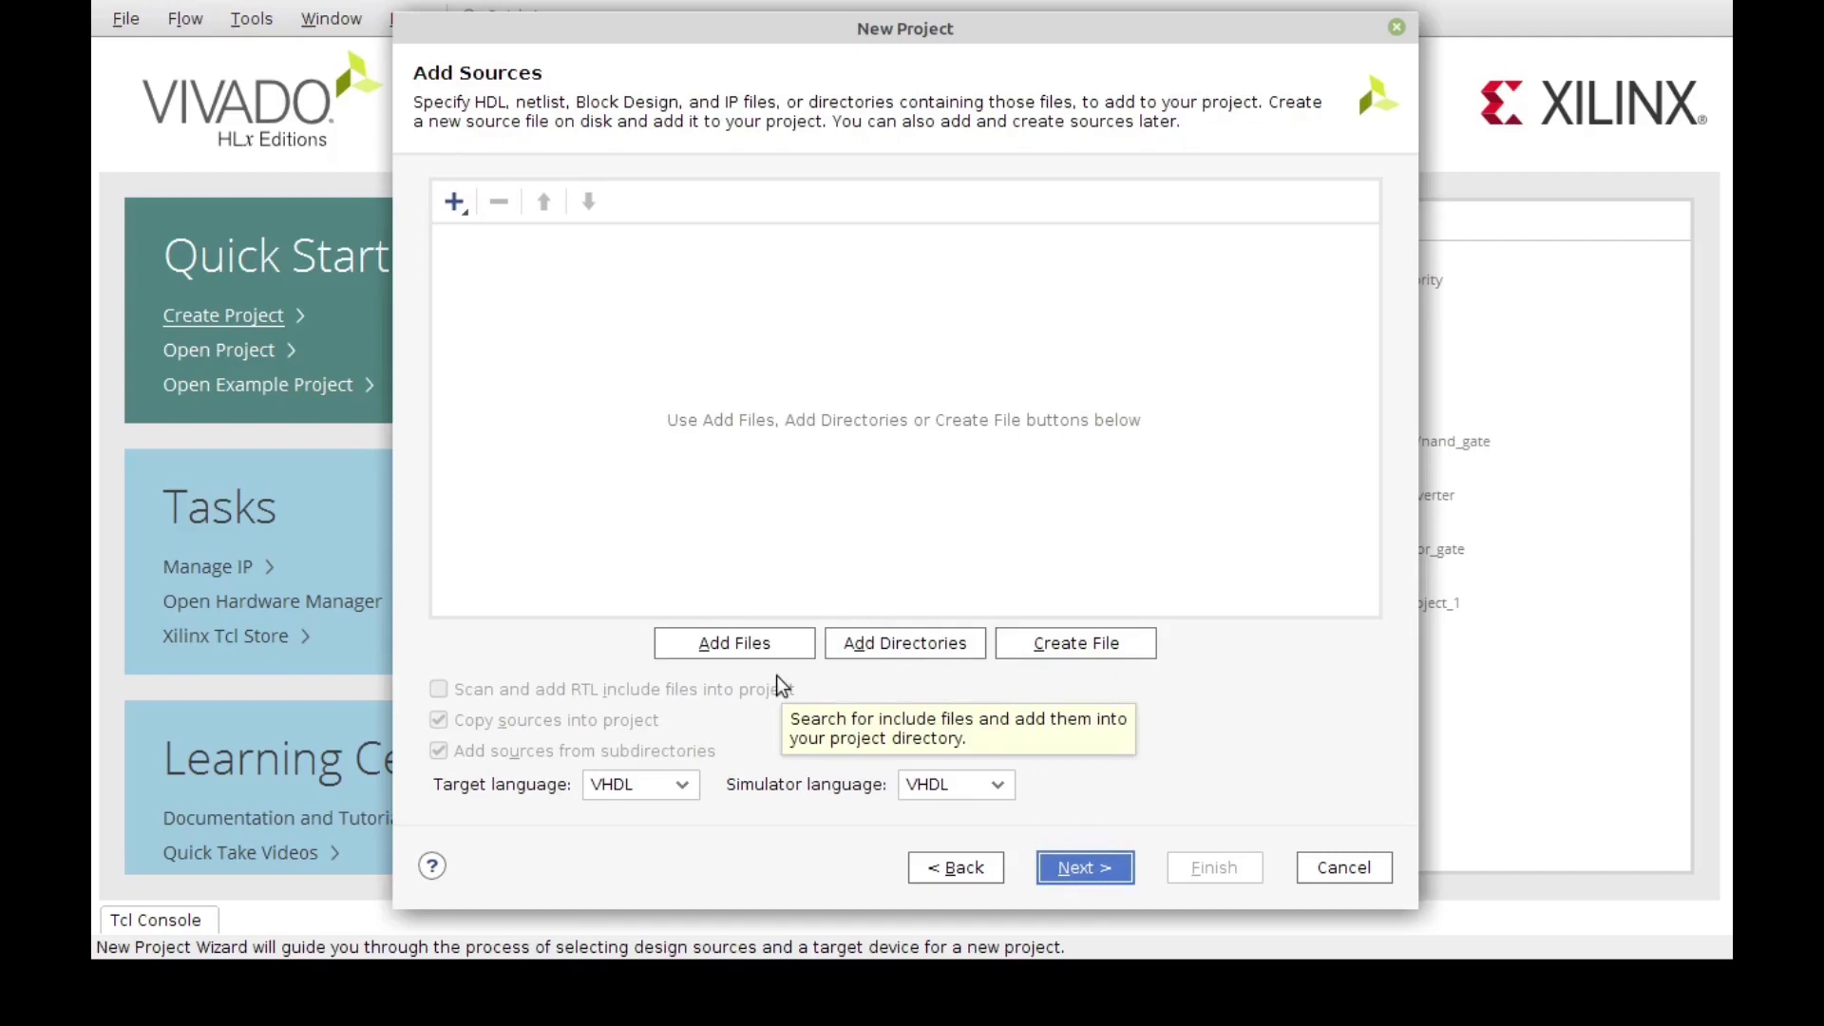
# Step: Add and_gate.vhdl, majority.vhdl and or_gate.vhdl as the project's VHDL design sources
pyautogui.click(714, 640)
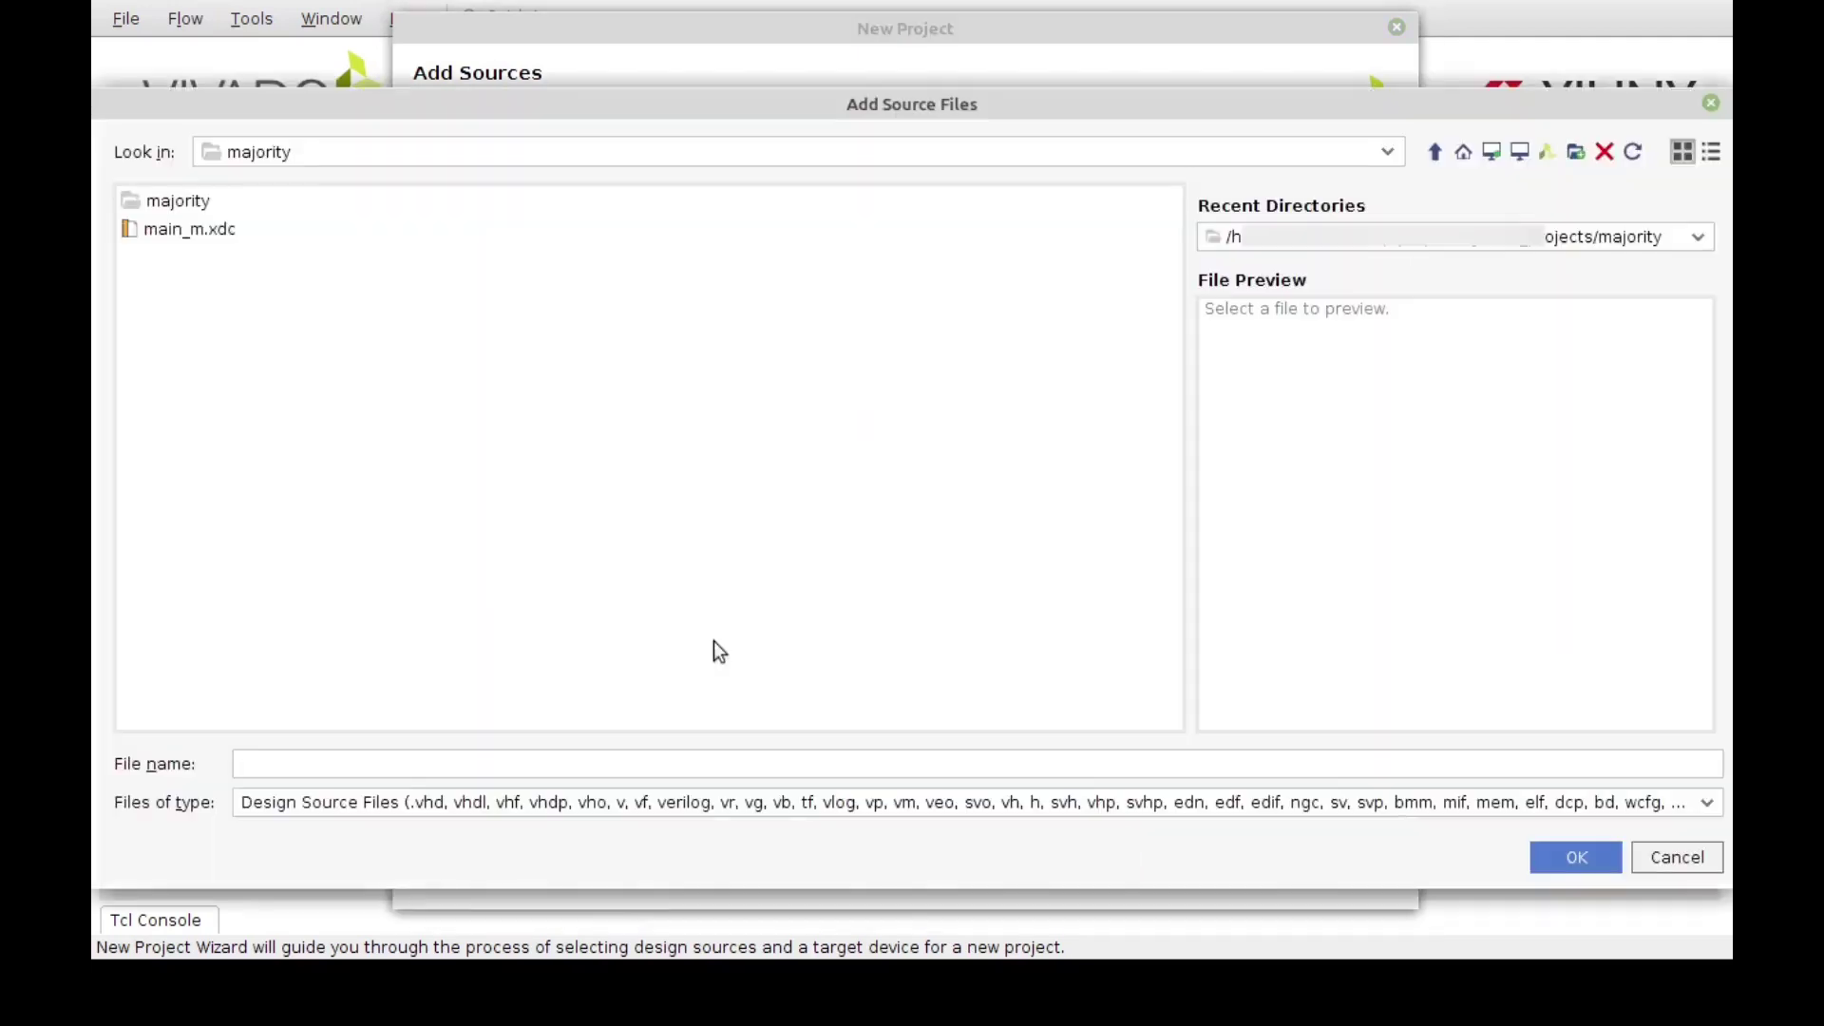
pyautogui.click(186, 338)
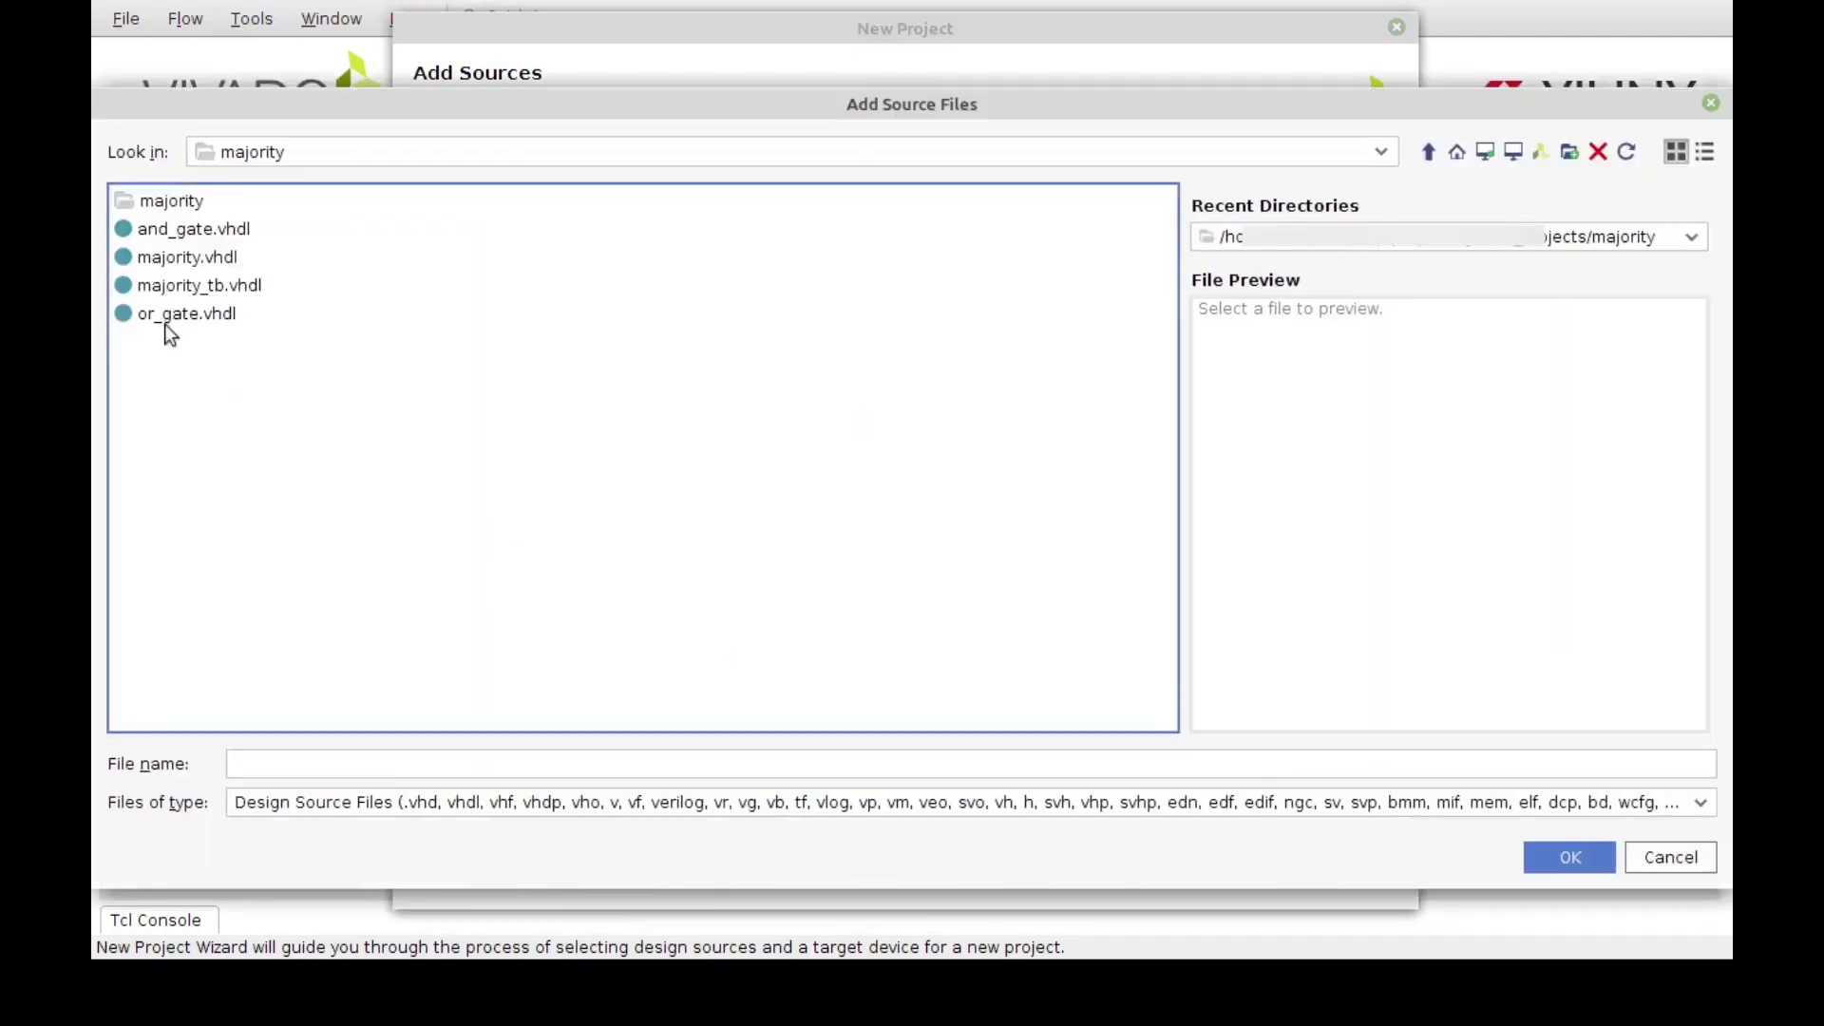
pyautogui.click(207, 229)
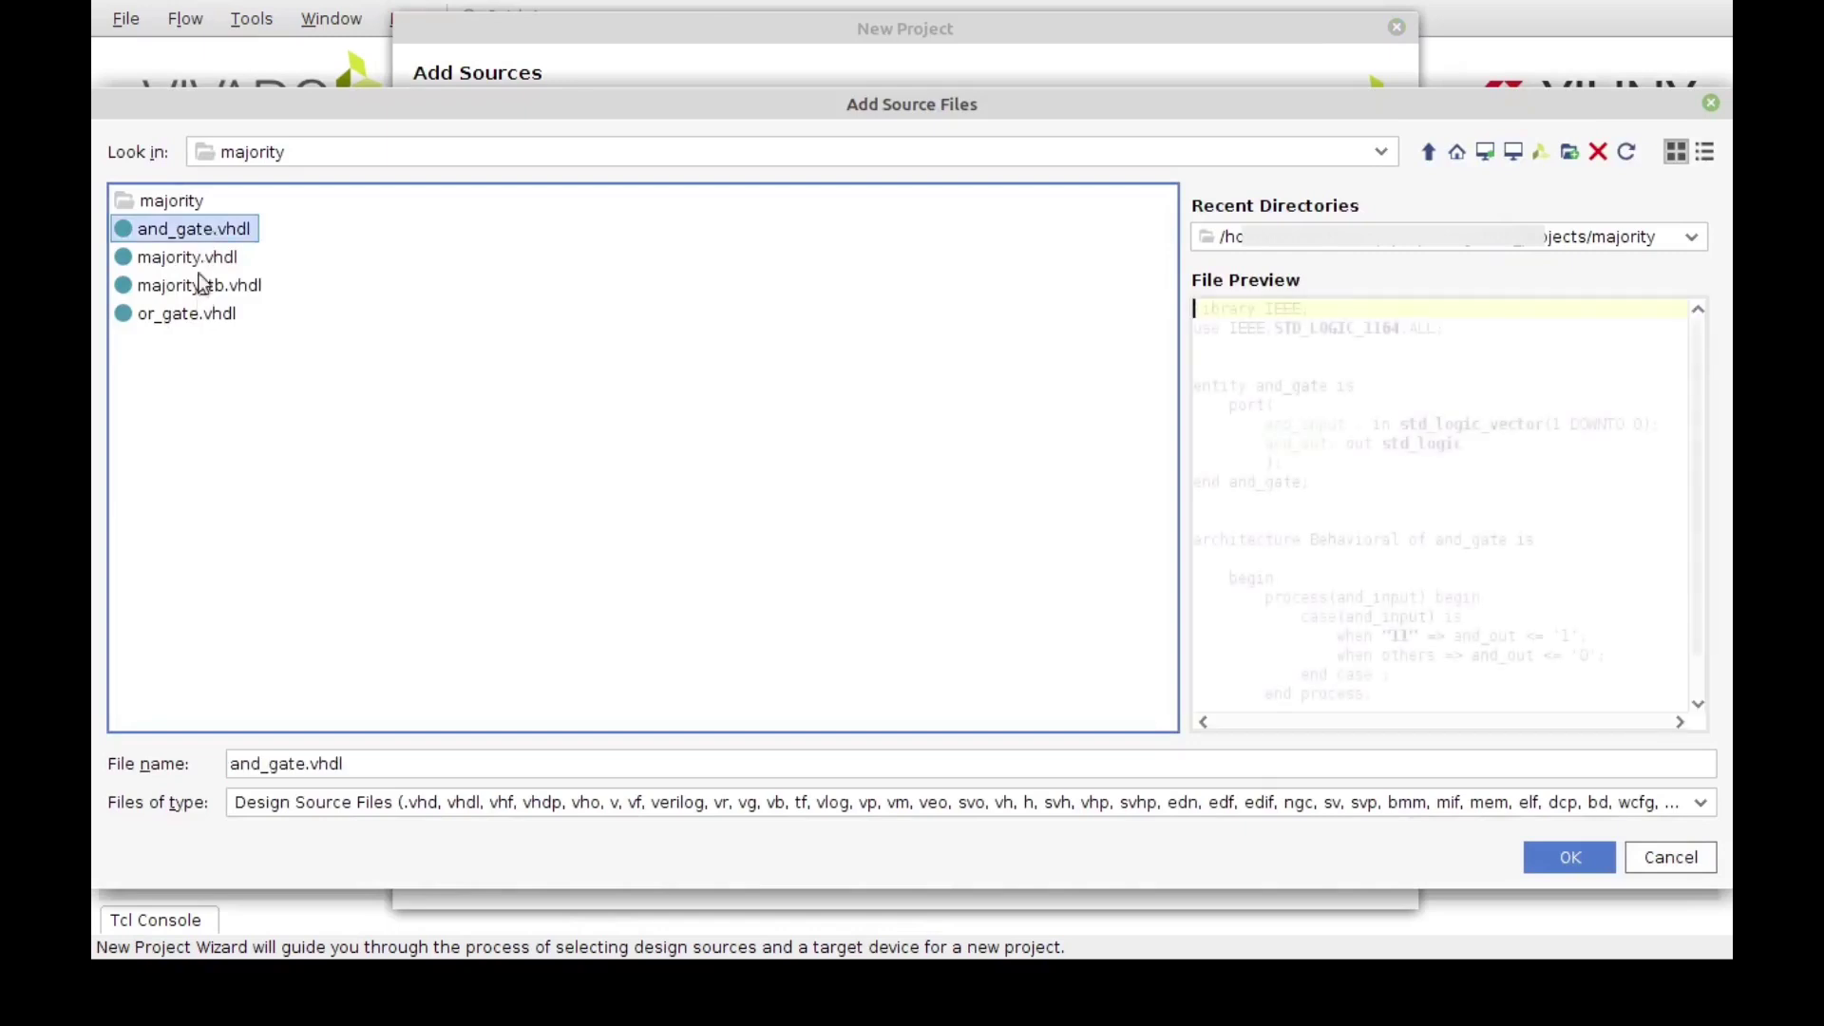
pyautogui.keyDown('ctrl'); pyautogui.click(194, 258); pyautogui.keyUp('ctrl')
pyautogui.keyDown('ctrl'); pyautogui.click(203, 317); pyautogui.keyUp('ctrl')
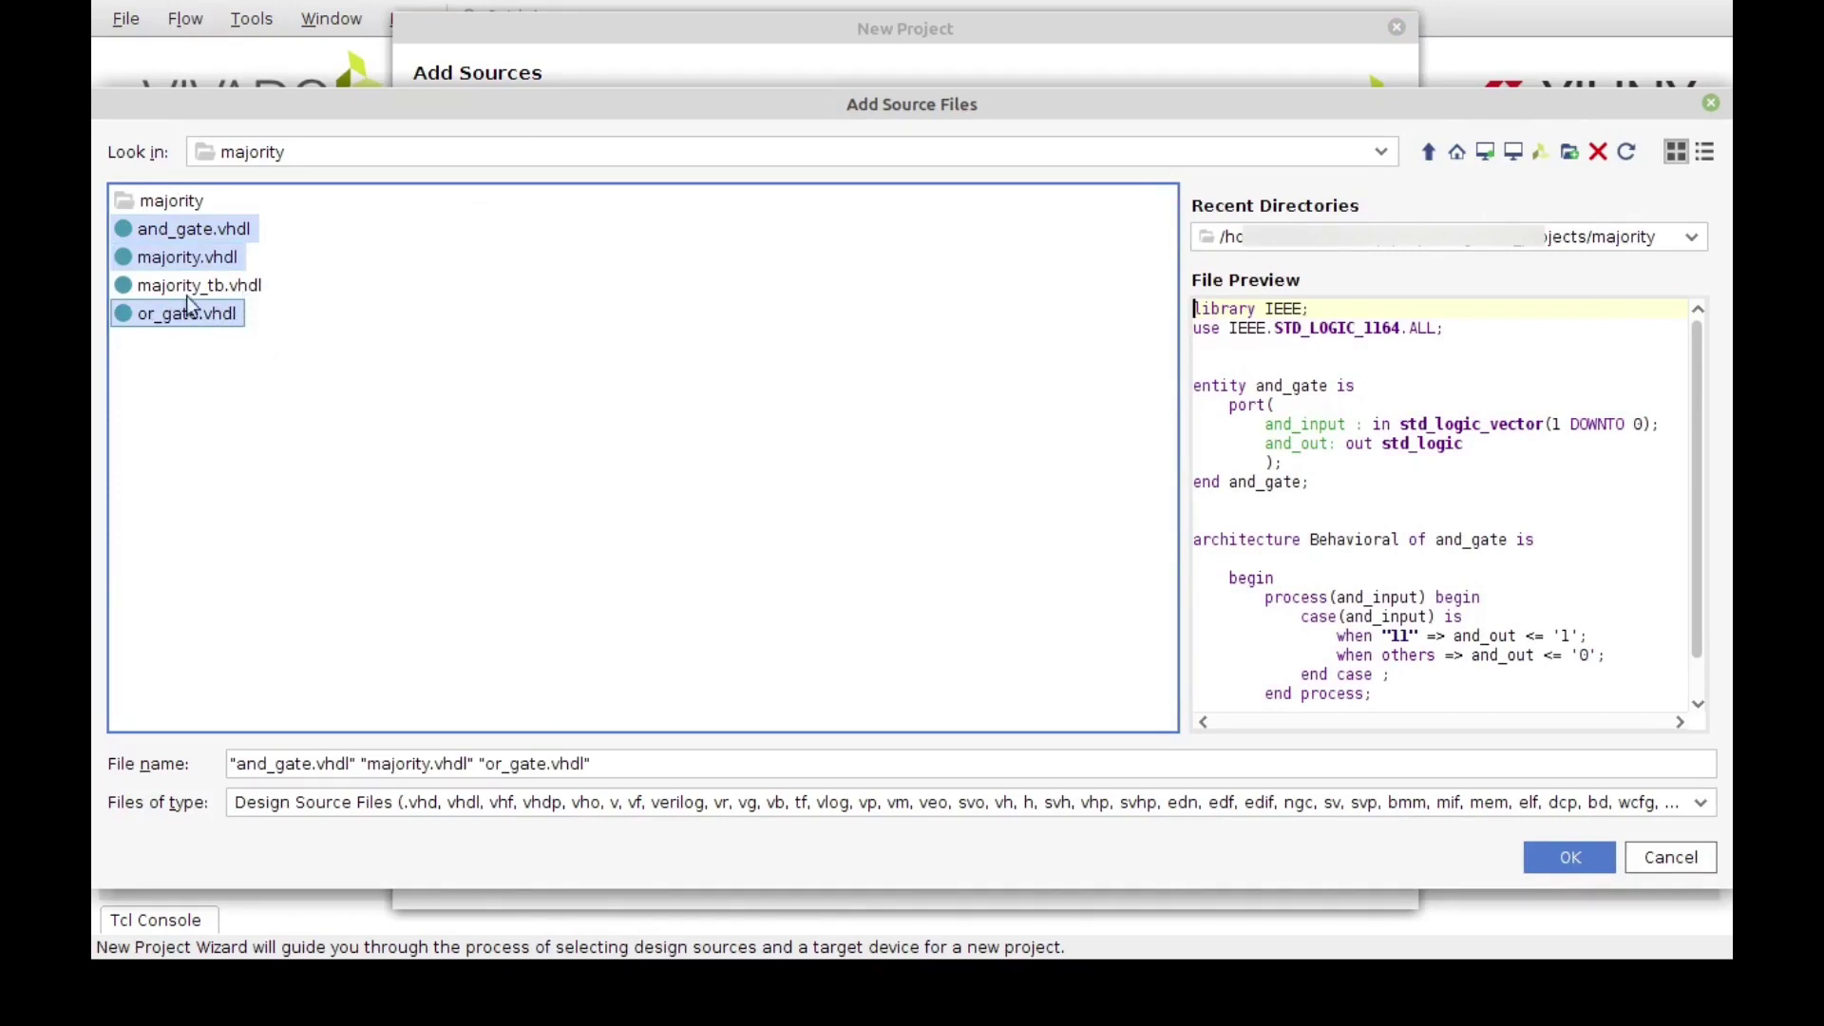
pyautogui.click(1571, 858)
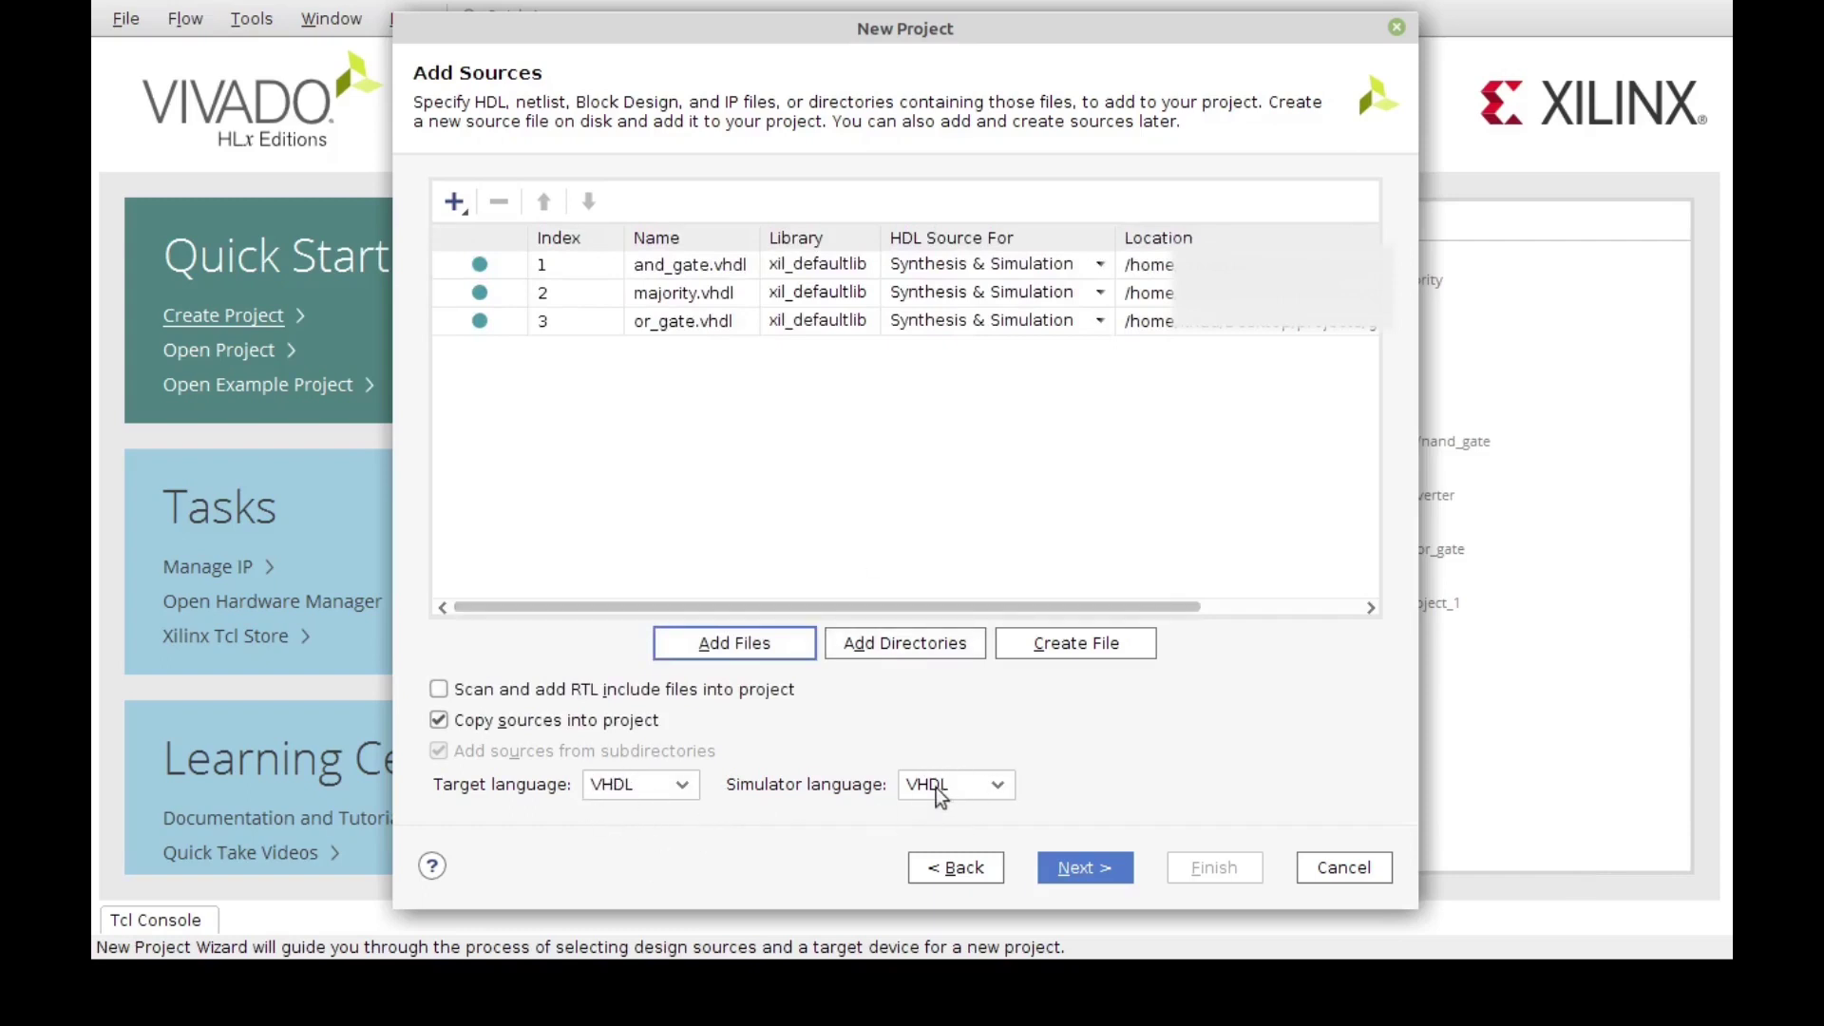
pyautogui.click(1091, 869)
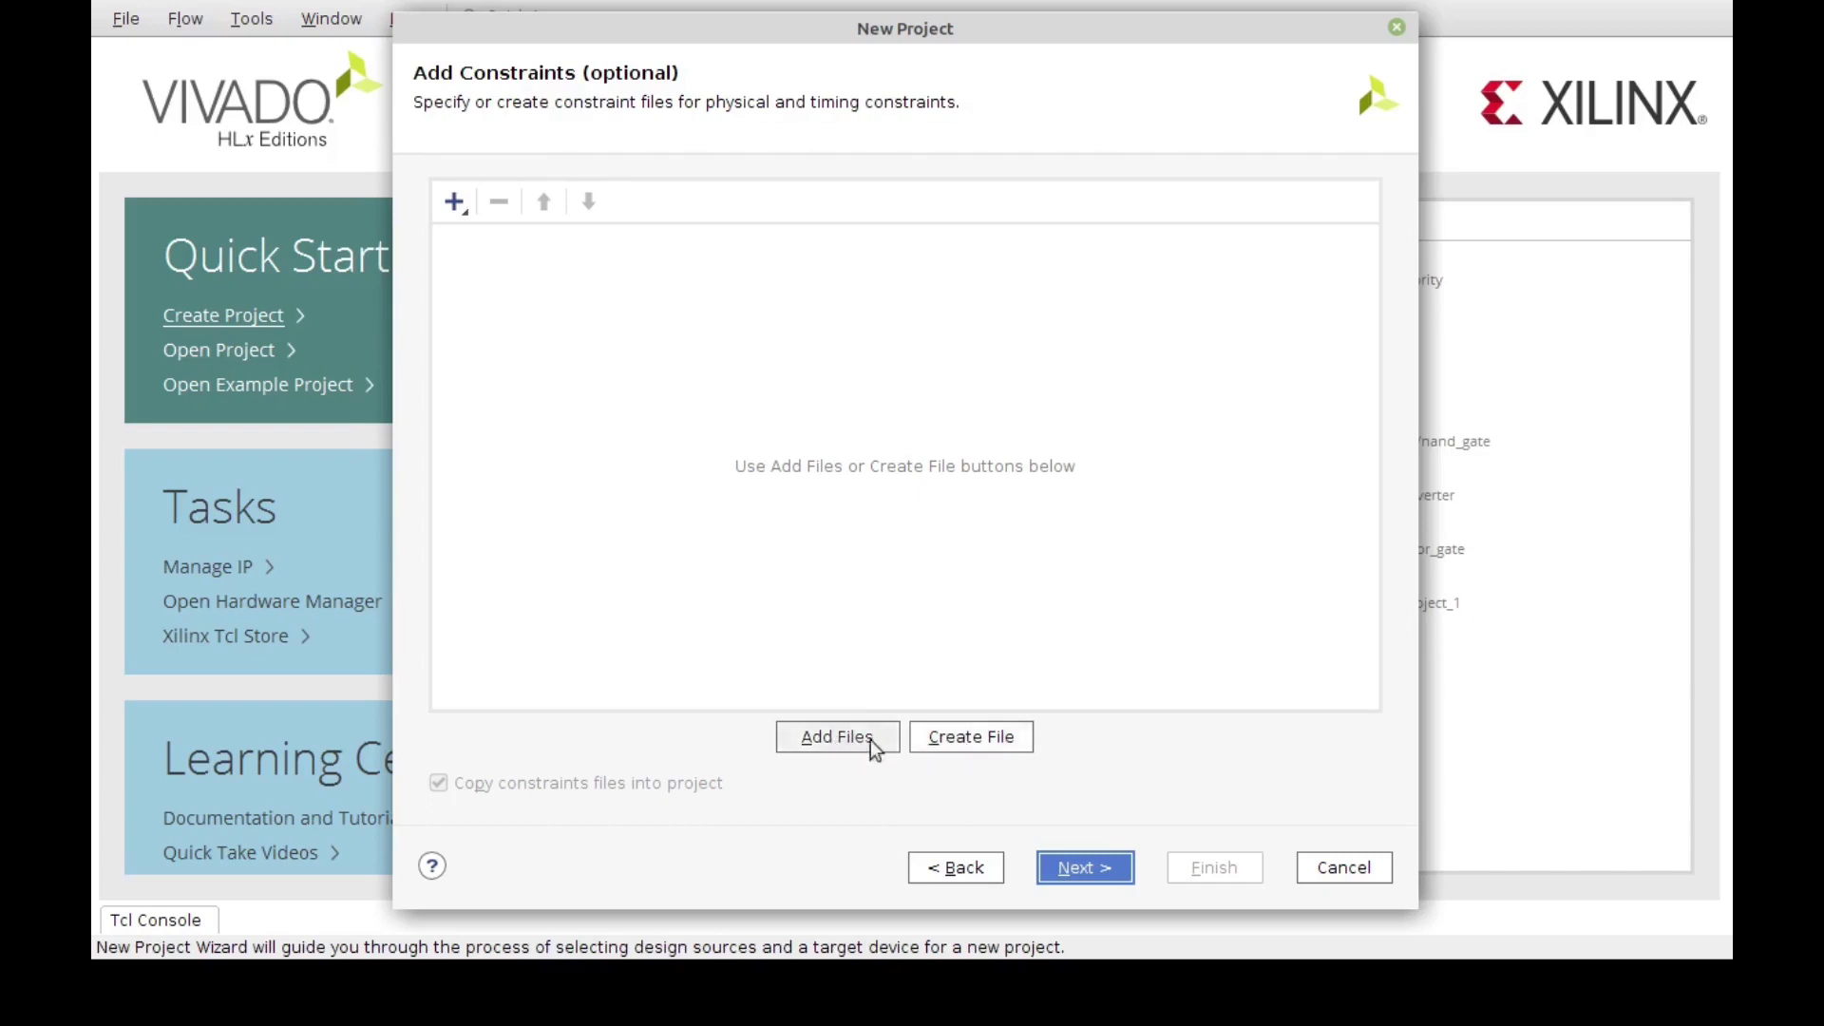
# Step: Add main_m.xdc as the project's constraints file
pyautogui.click(836, 737)
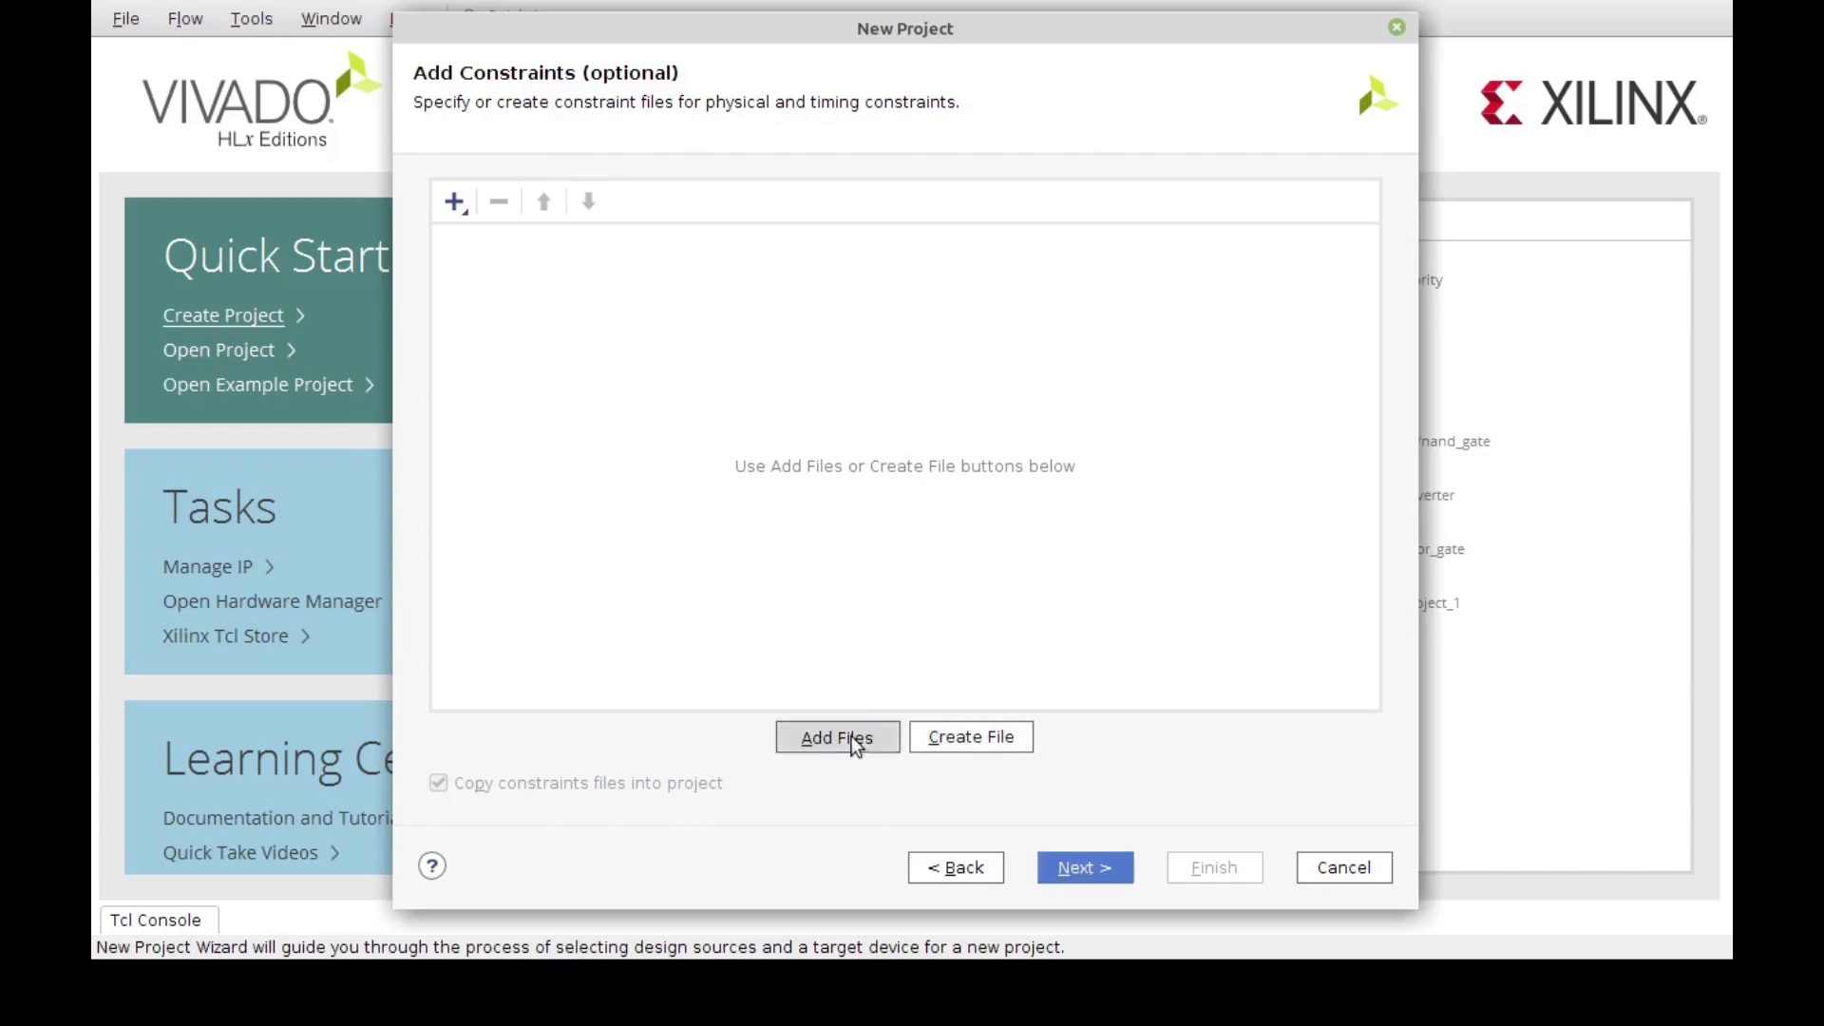
pyautogui.click(167, 229)
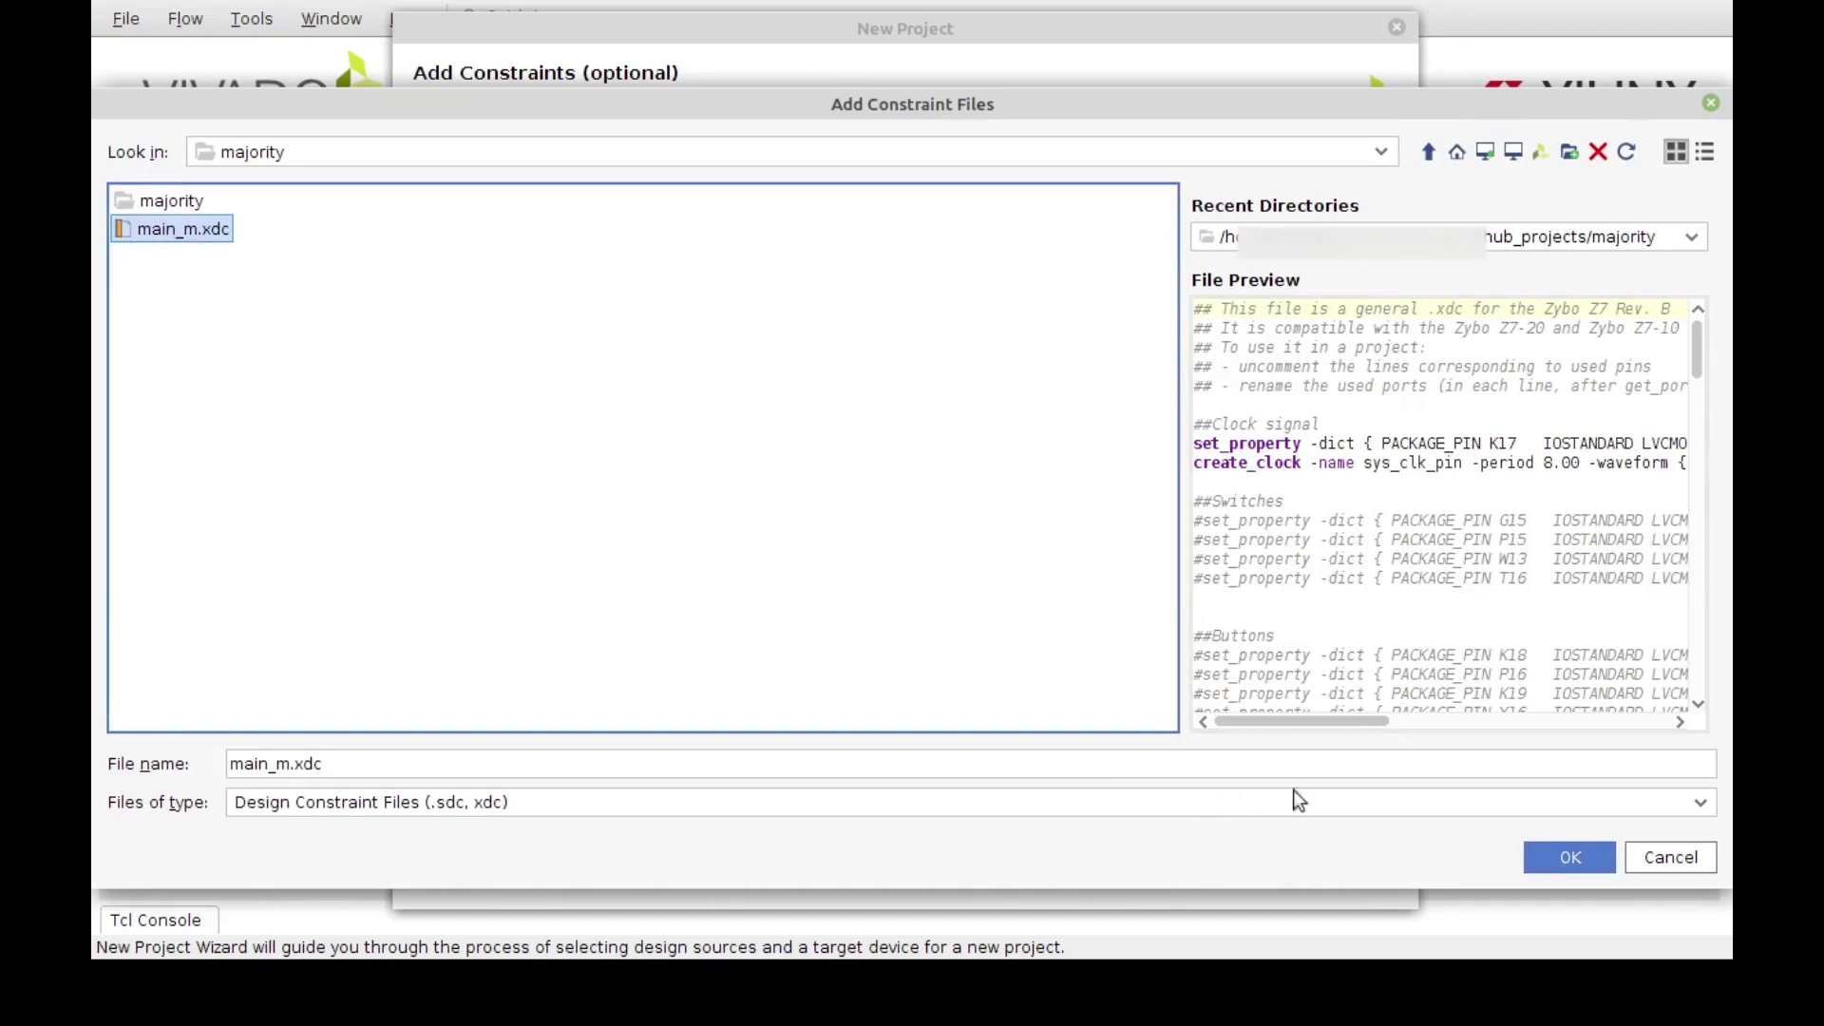
pyautogui.click(1596, 857)
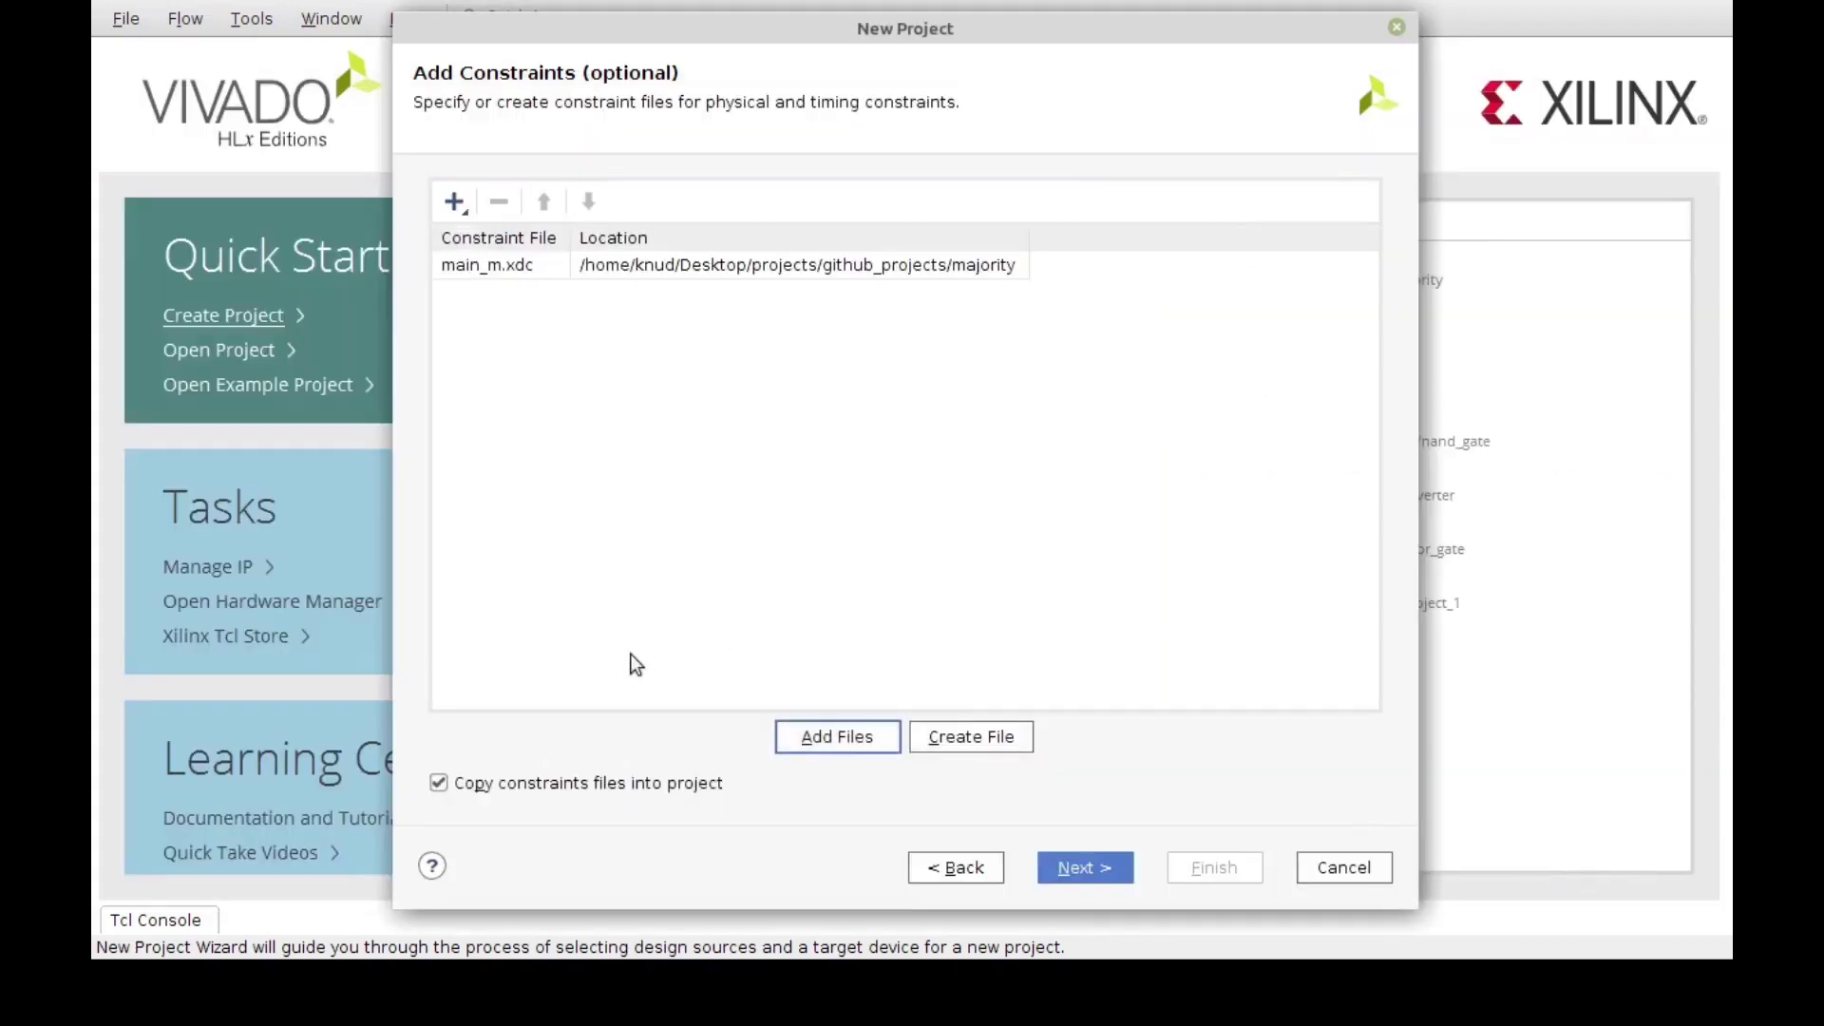
pyautogui.click(1089, 868)
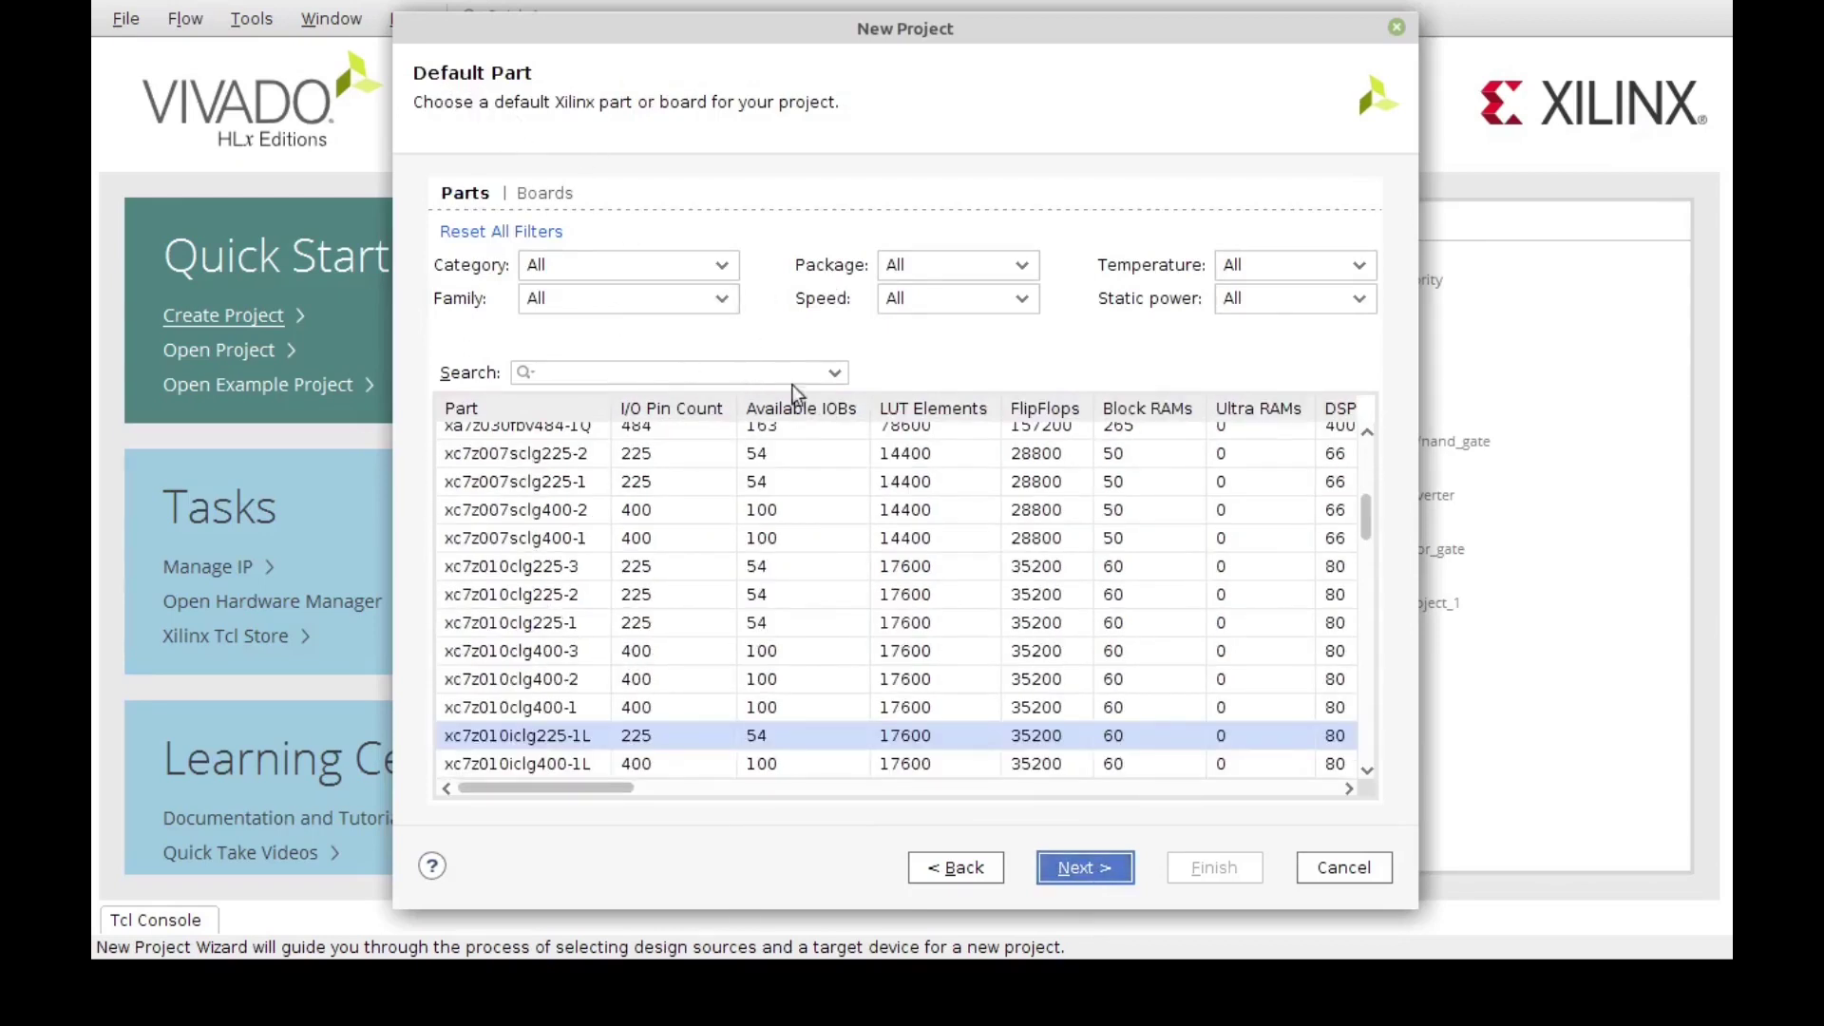
# Step: Target part xc7z010iclg400-1L and finish creating the majority project
pyautogui.click(834, 372)
pyautogui.click(613, 416)
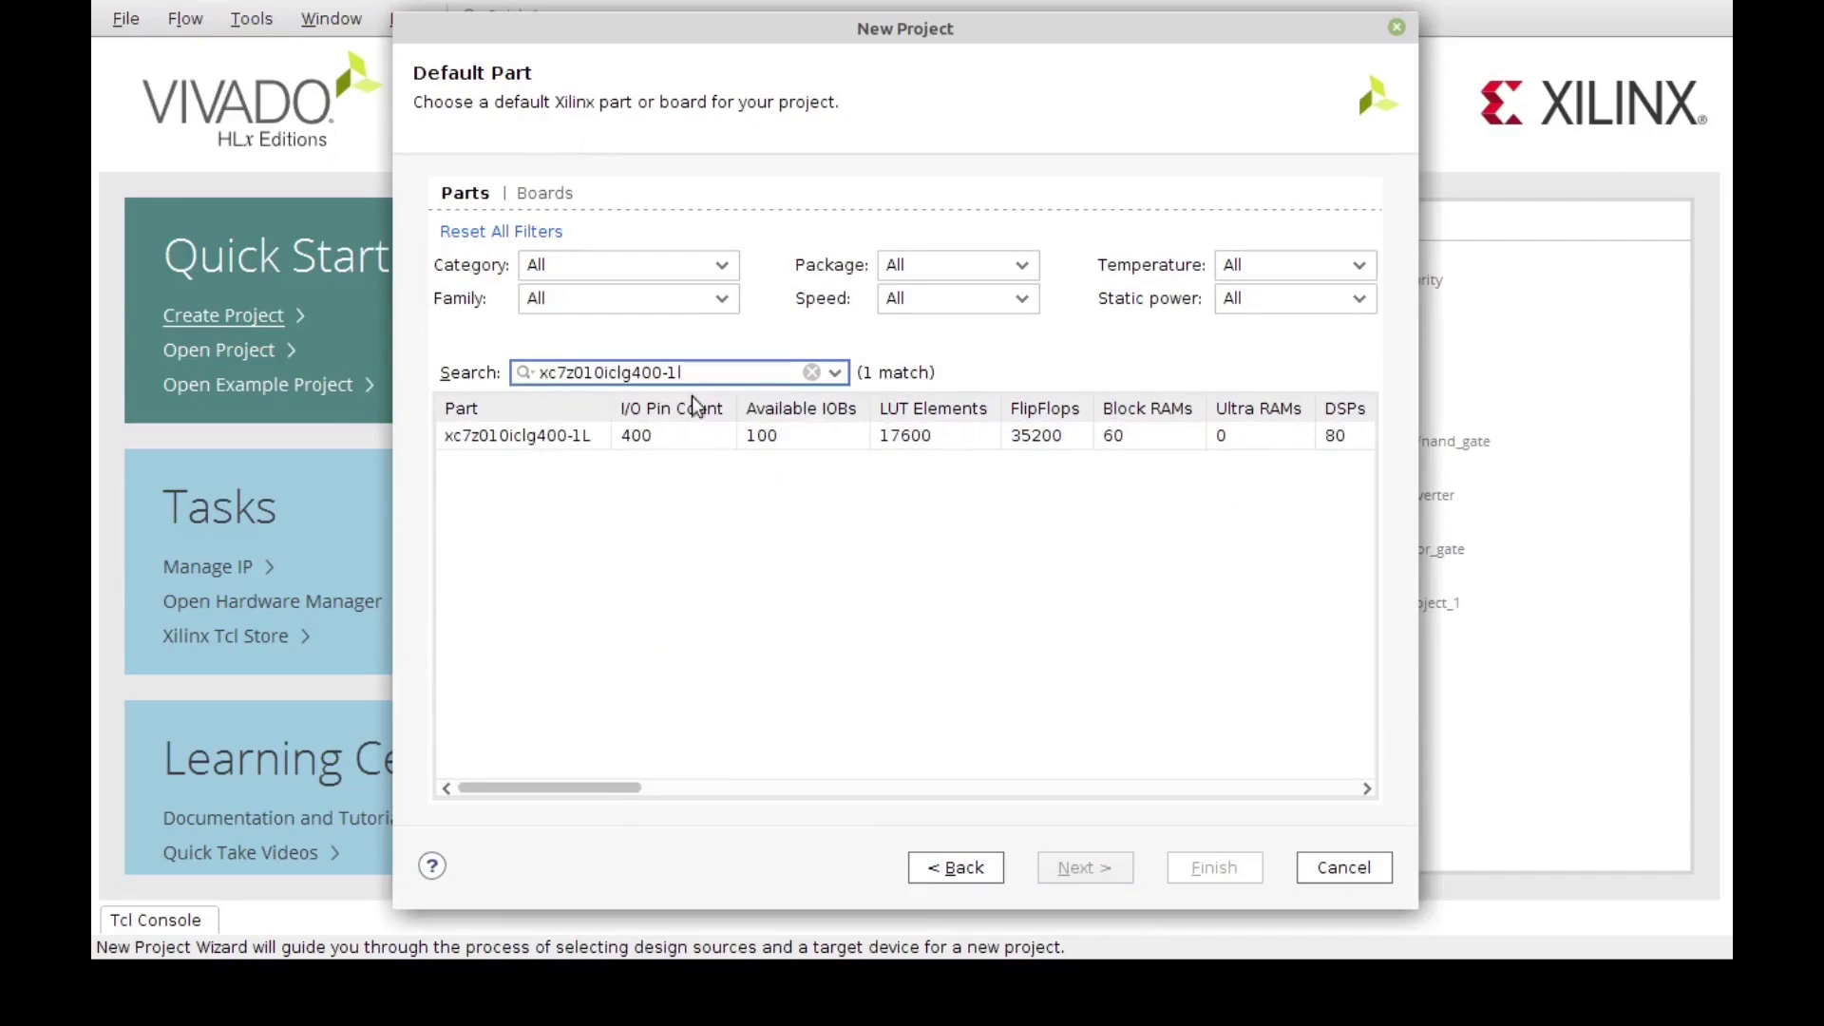
pyautogui.click(555, 439)
pyautogui.click(1072, 867)
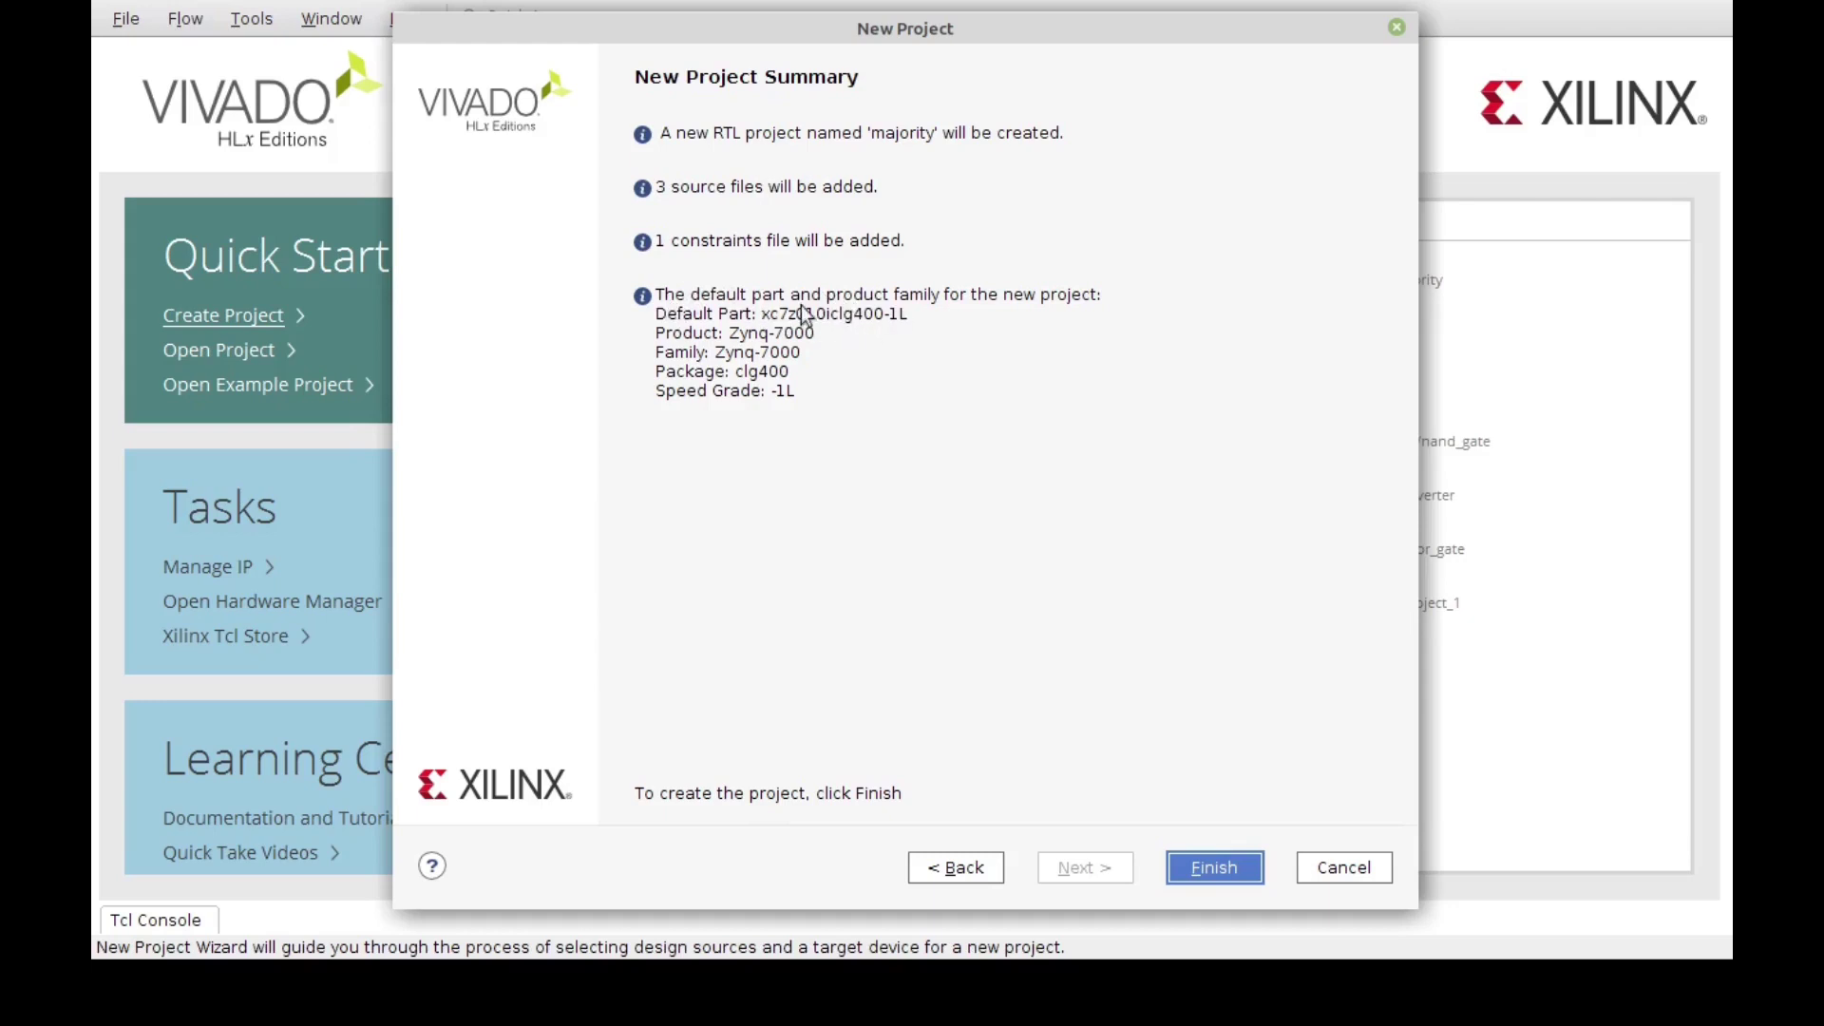
pyautogui.click(1215, 867)
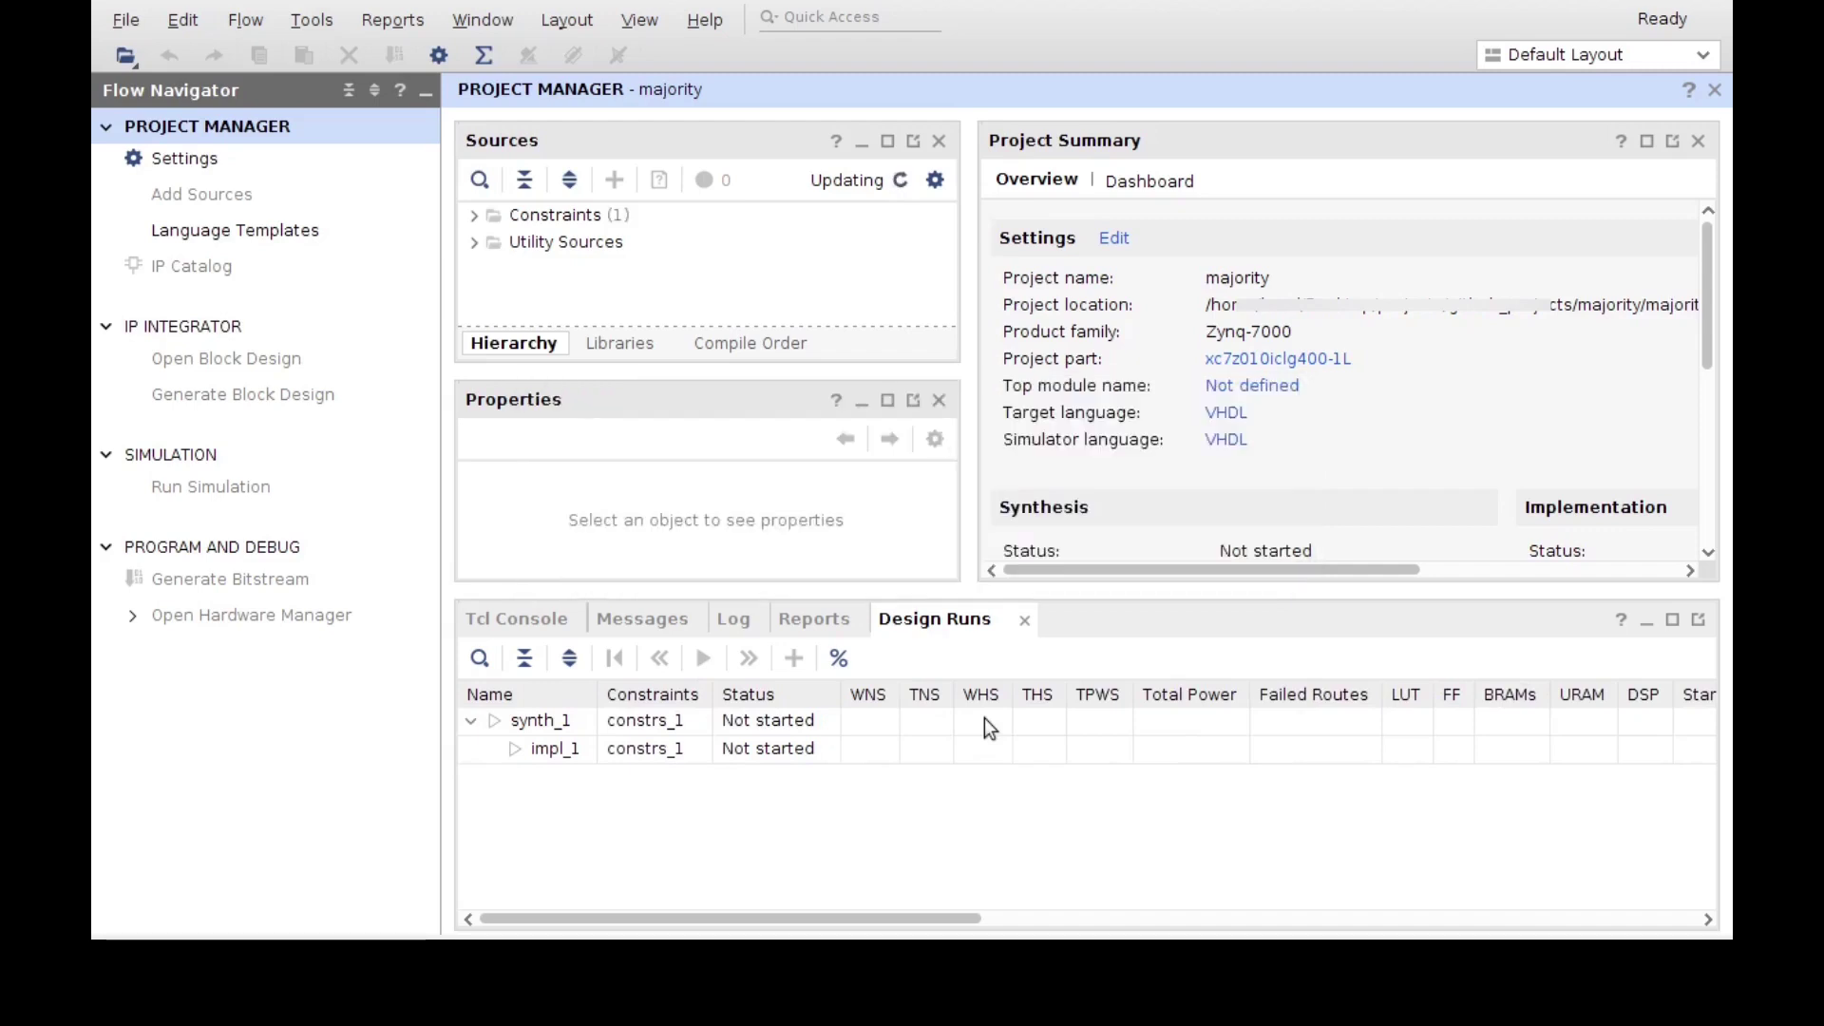
# Step: Maximize the Sources panel to show majority's six design sources
pyautogui.click(888, 143)
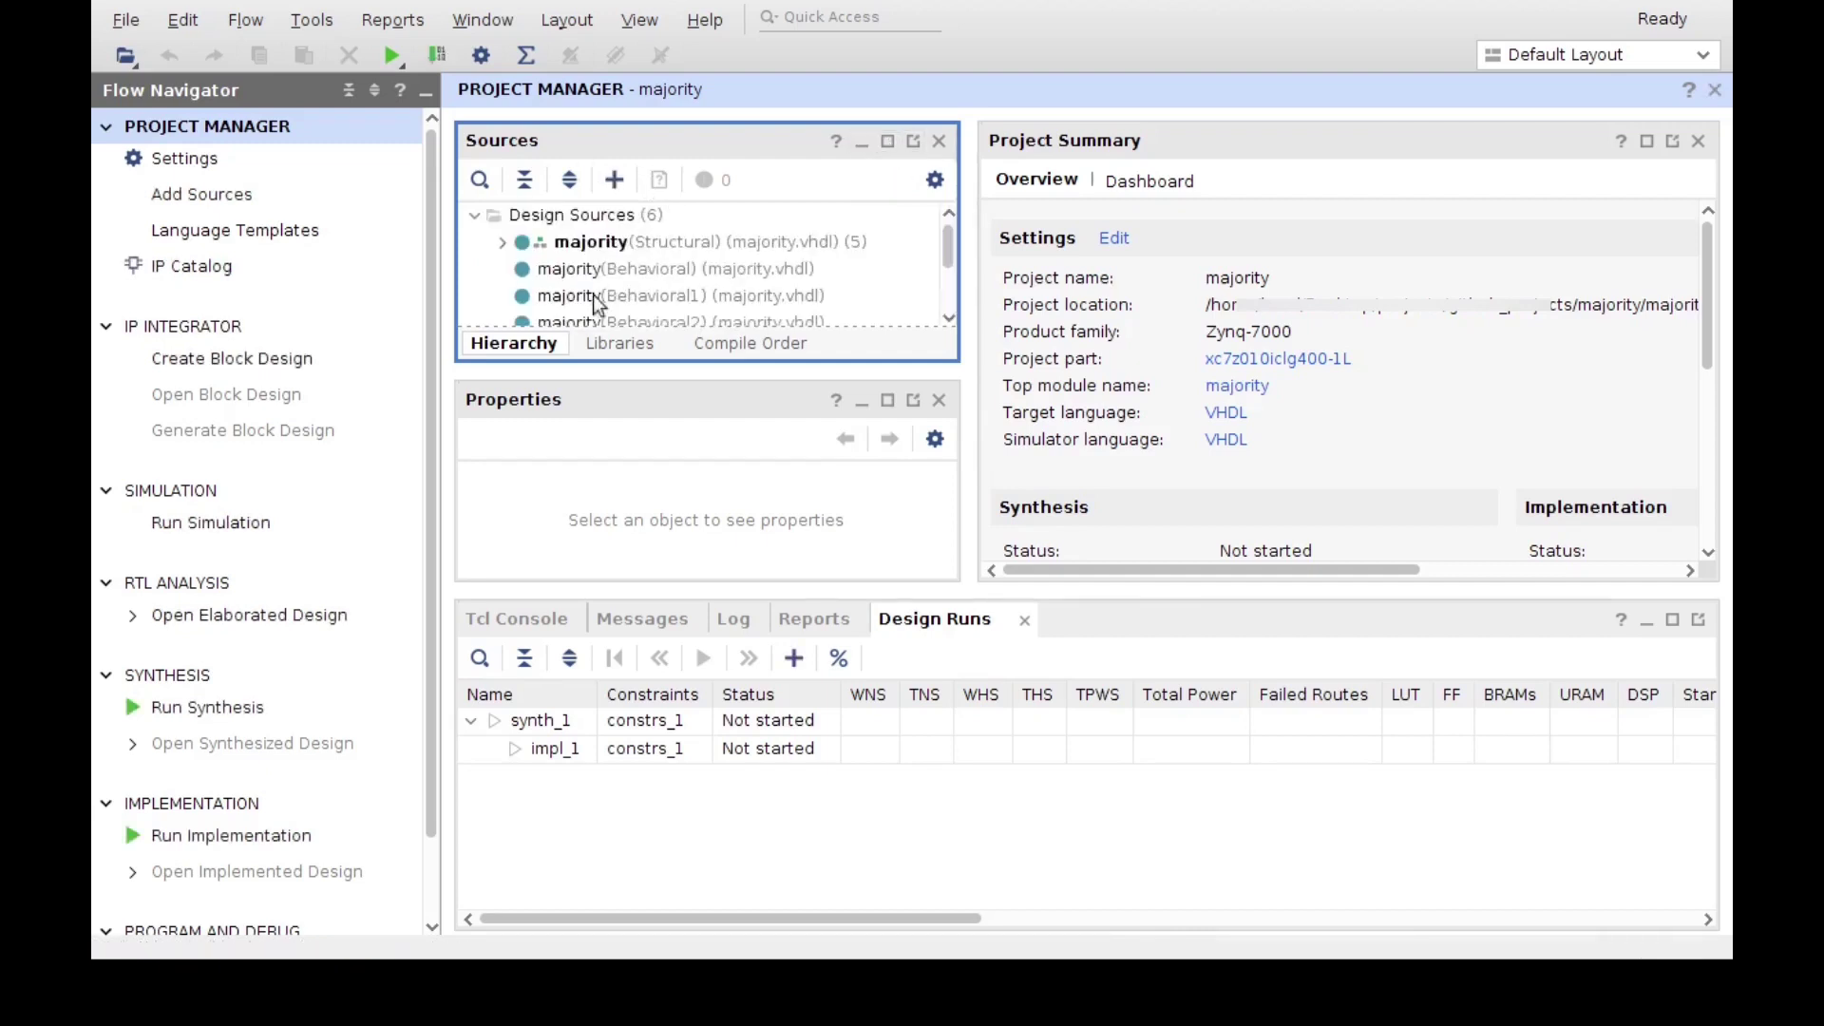
# Step: Expand the Constraints, Simulation Sources and Utility Sources folders in the enlarged Sources view
pyautogui.click(888, 142)
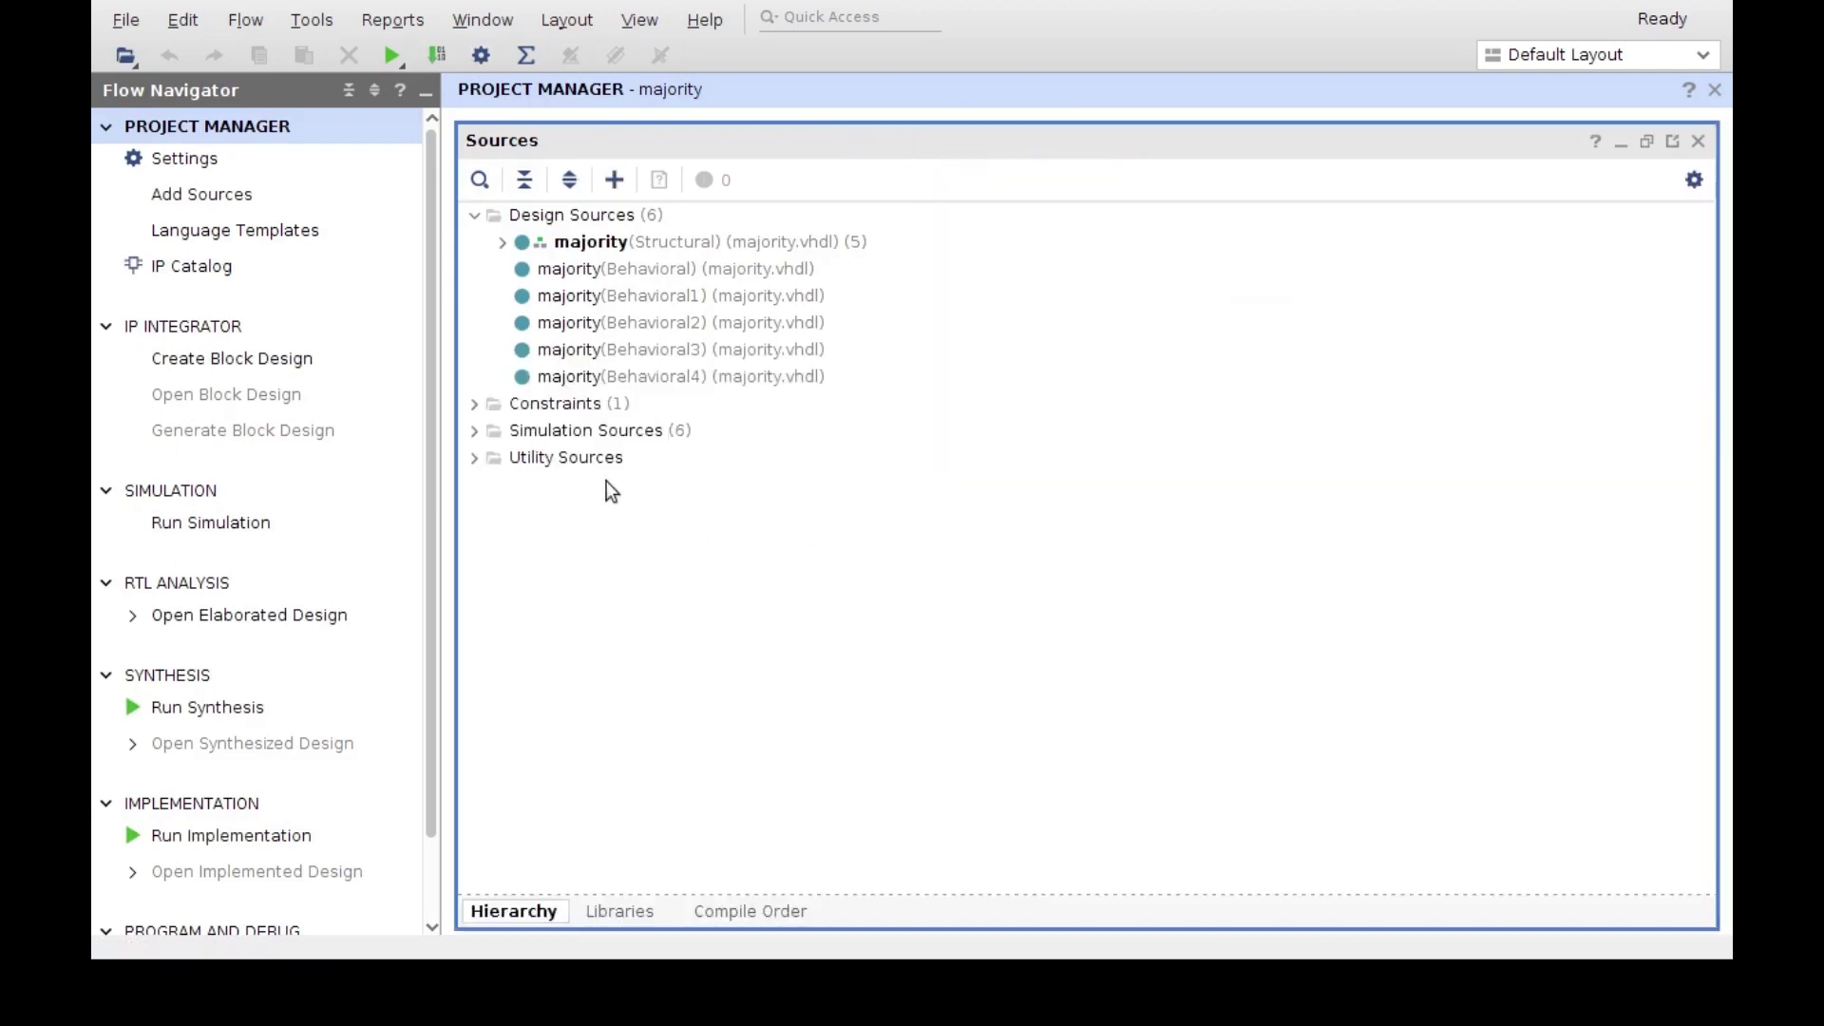
pyautogui.click(503, 243)
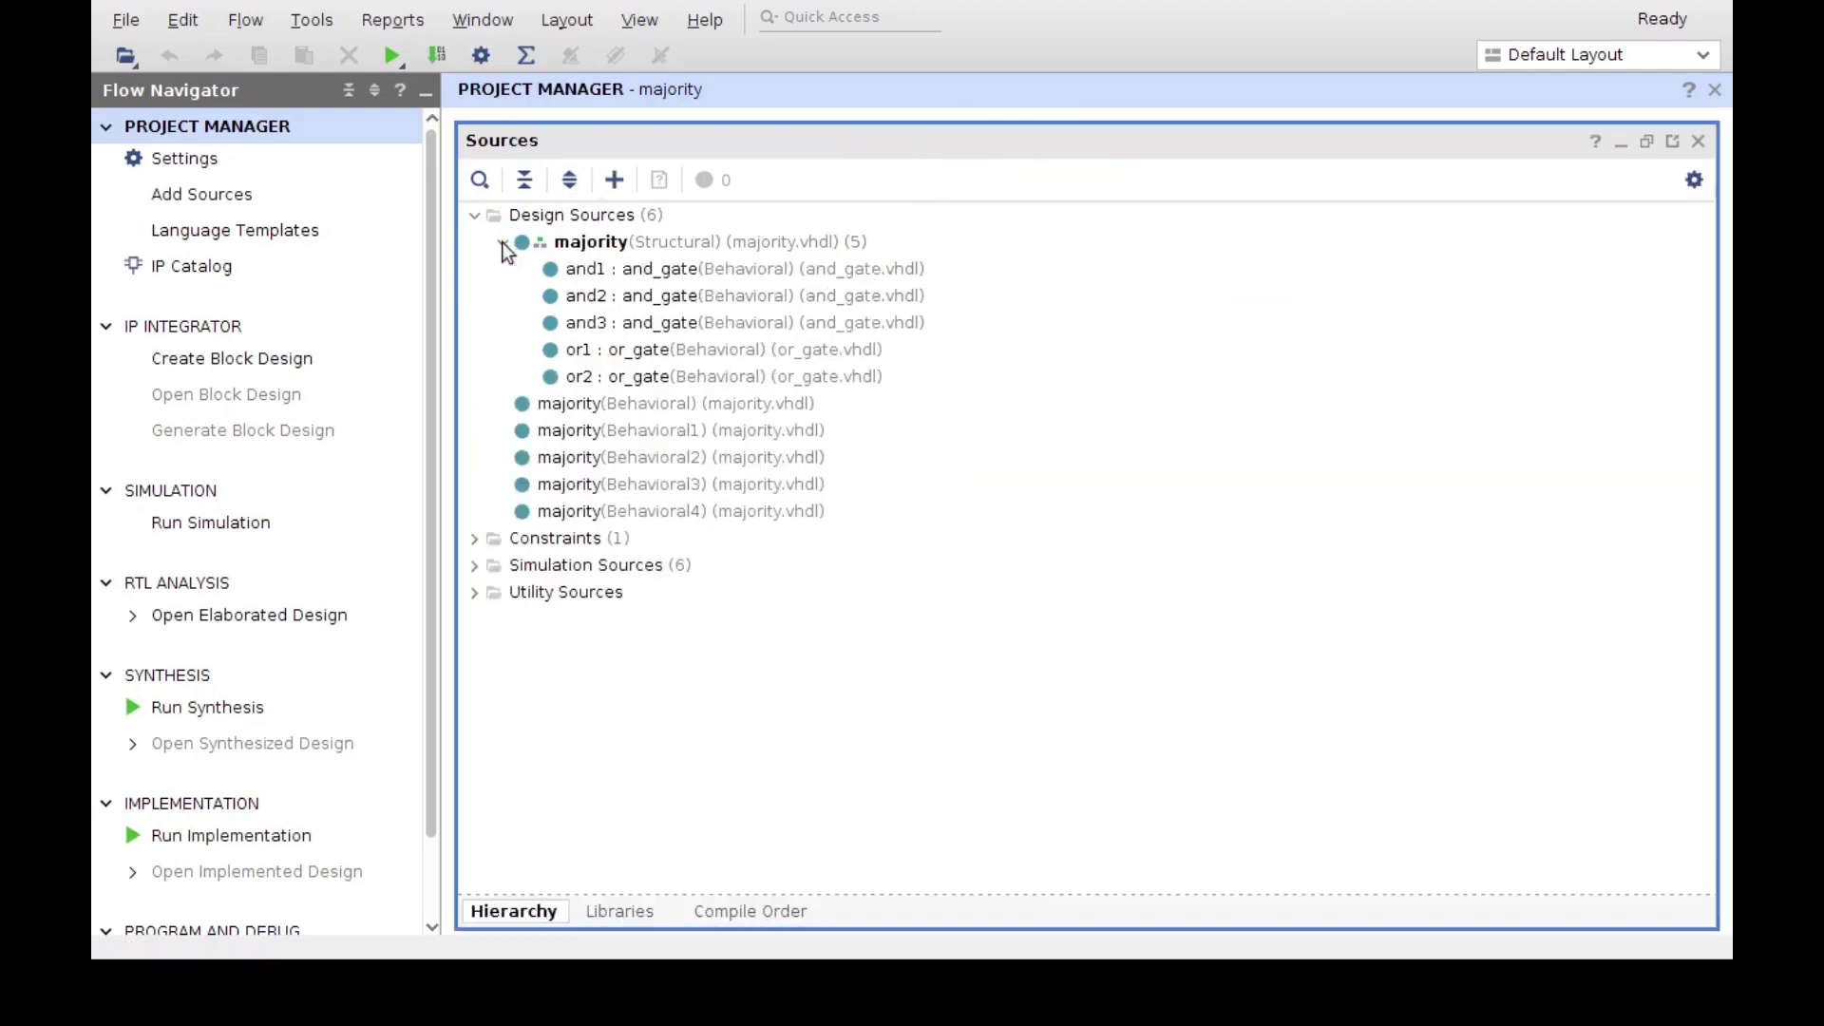
pyautogui.click(502, 244)
pyautogui.click(475, 403)
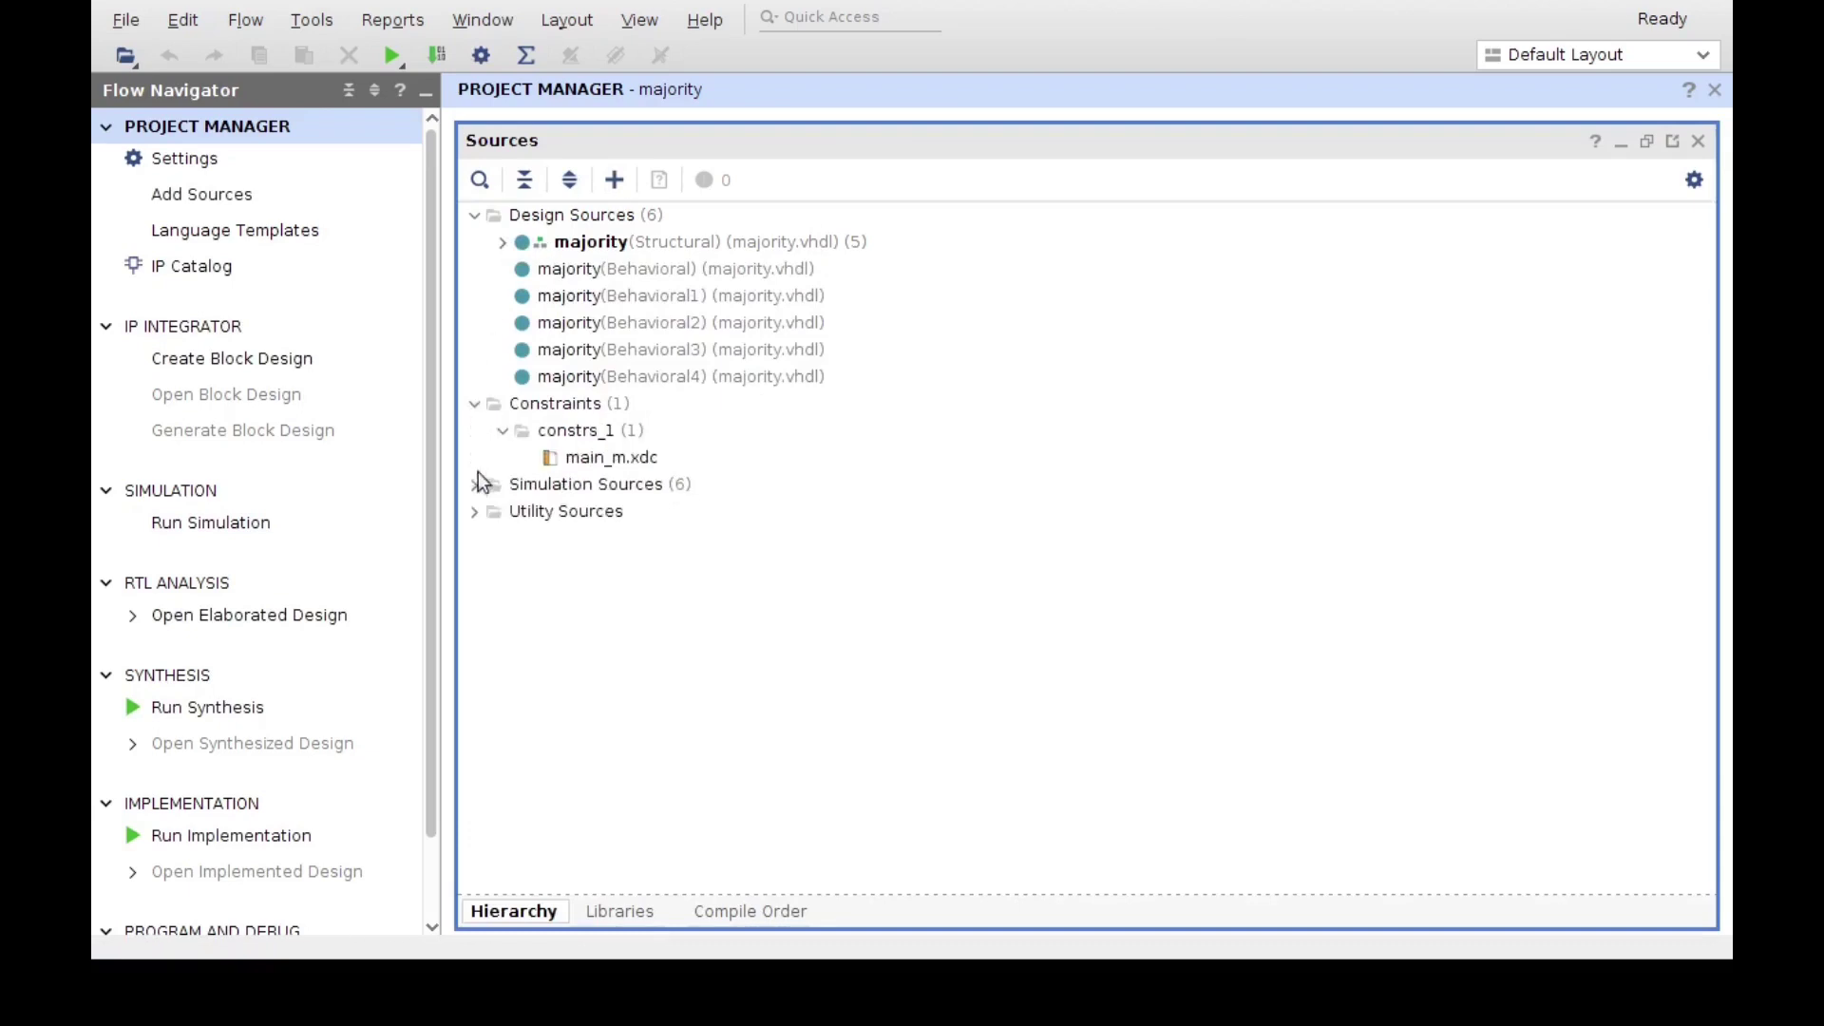
pyautogui.click(475, 485)
pyautogui.click(475, 538)
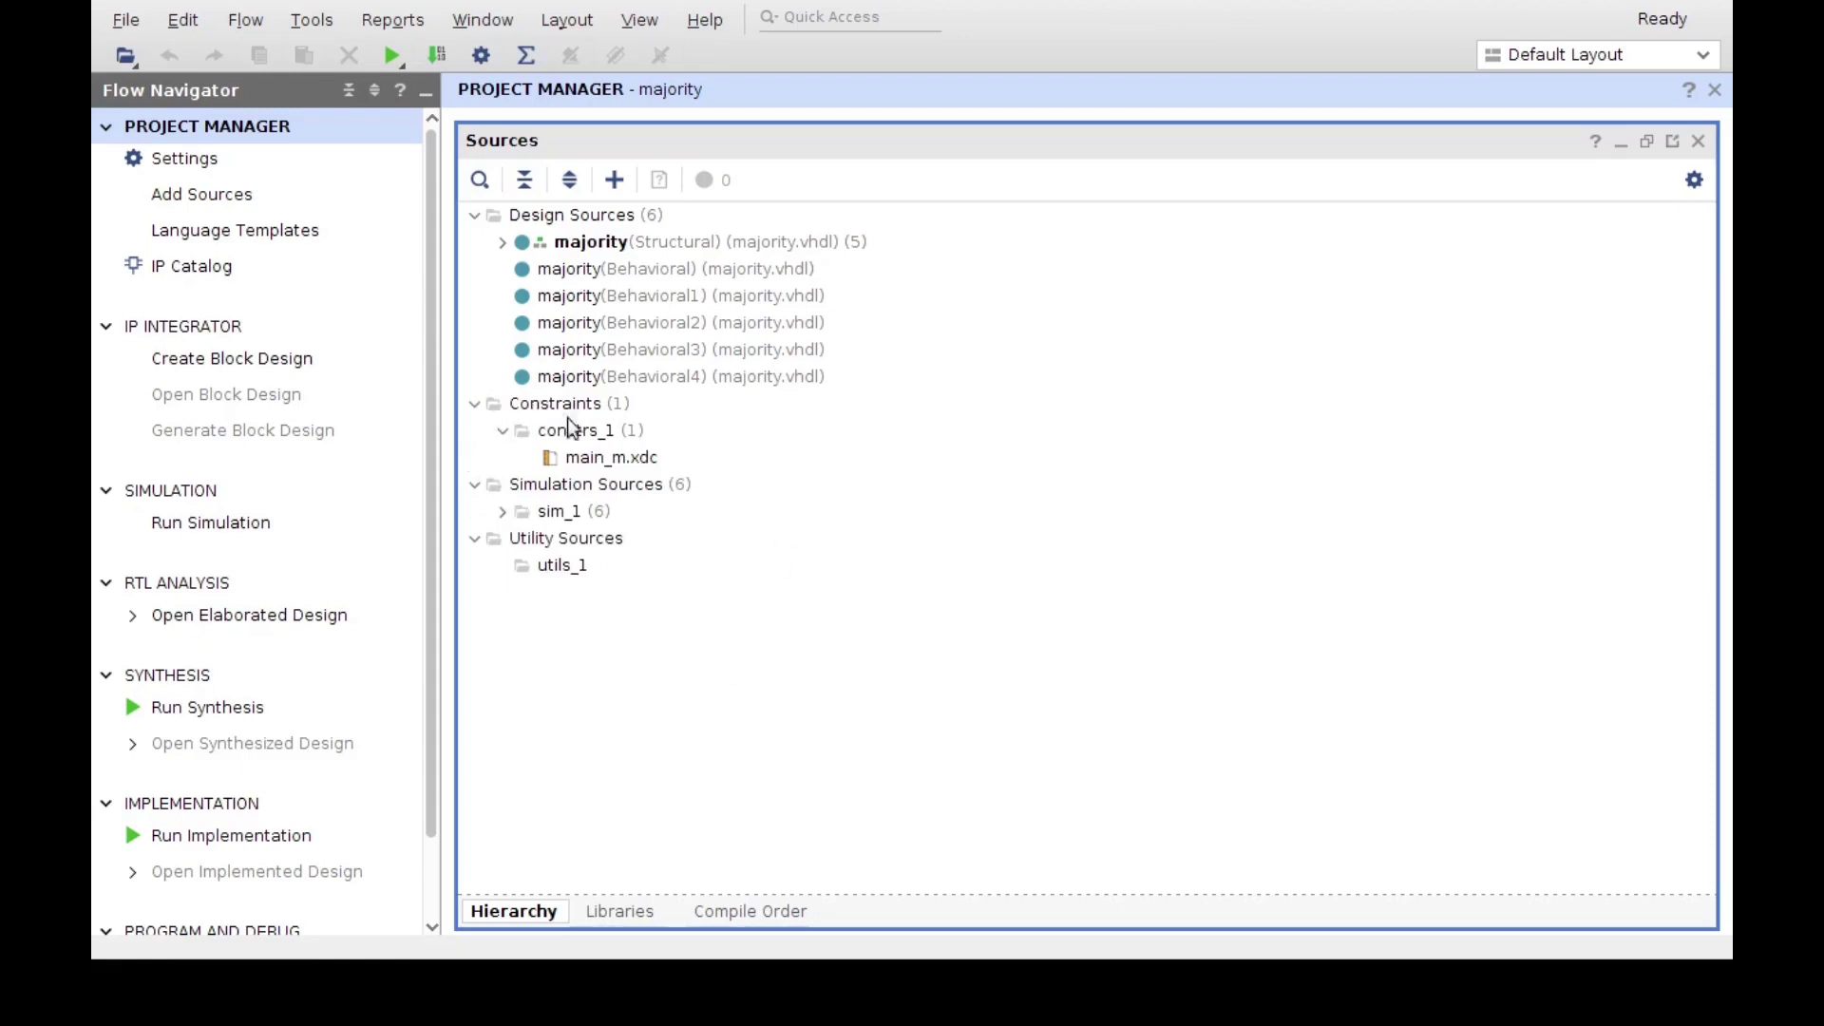
# Step: Inspect main_m.xdc and the majority Behavioral, Behavioral1–3 and structural architecture entries
pyautogui.click(599, 459)
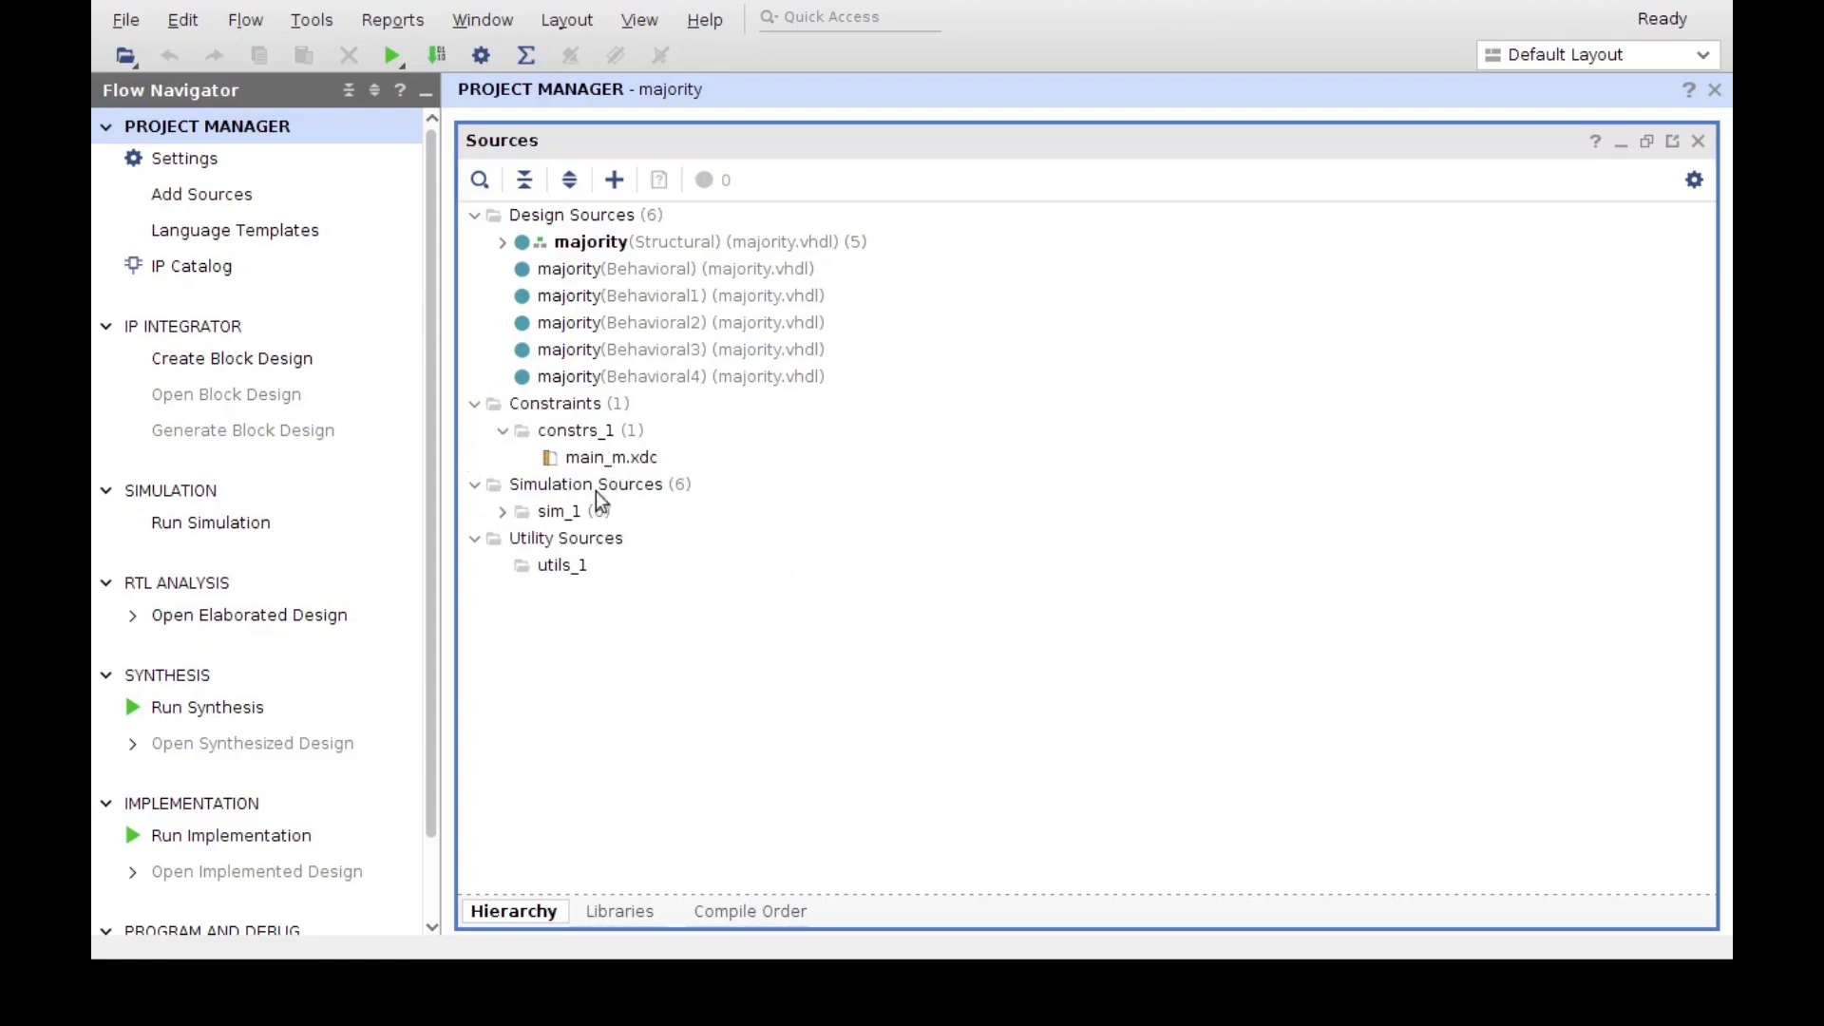
pyautogui.click(562, 270)
pyautogui.click(570, 300)
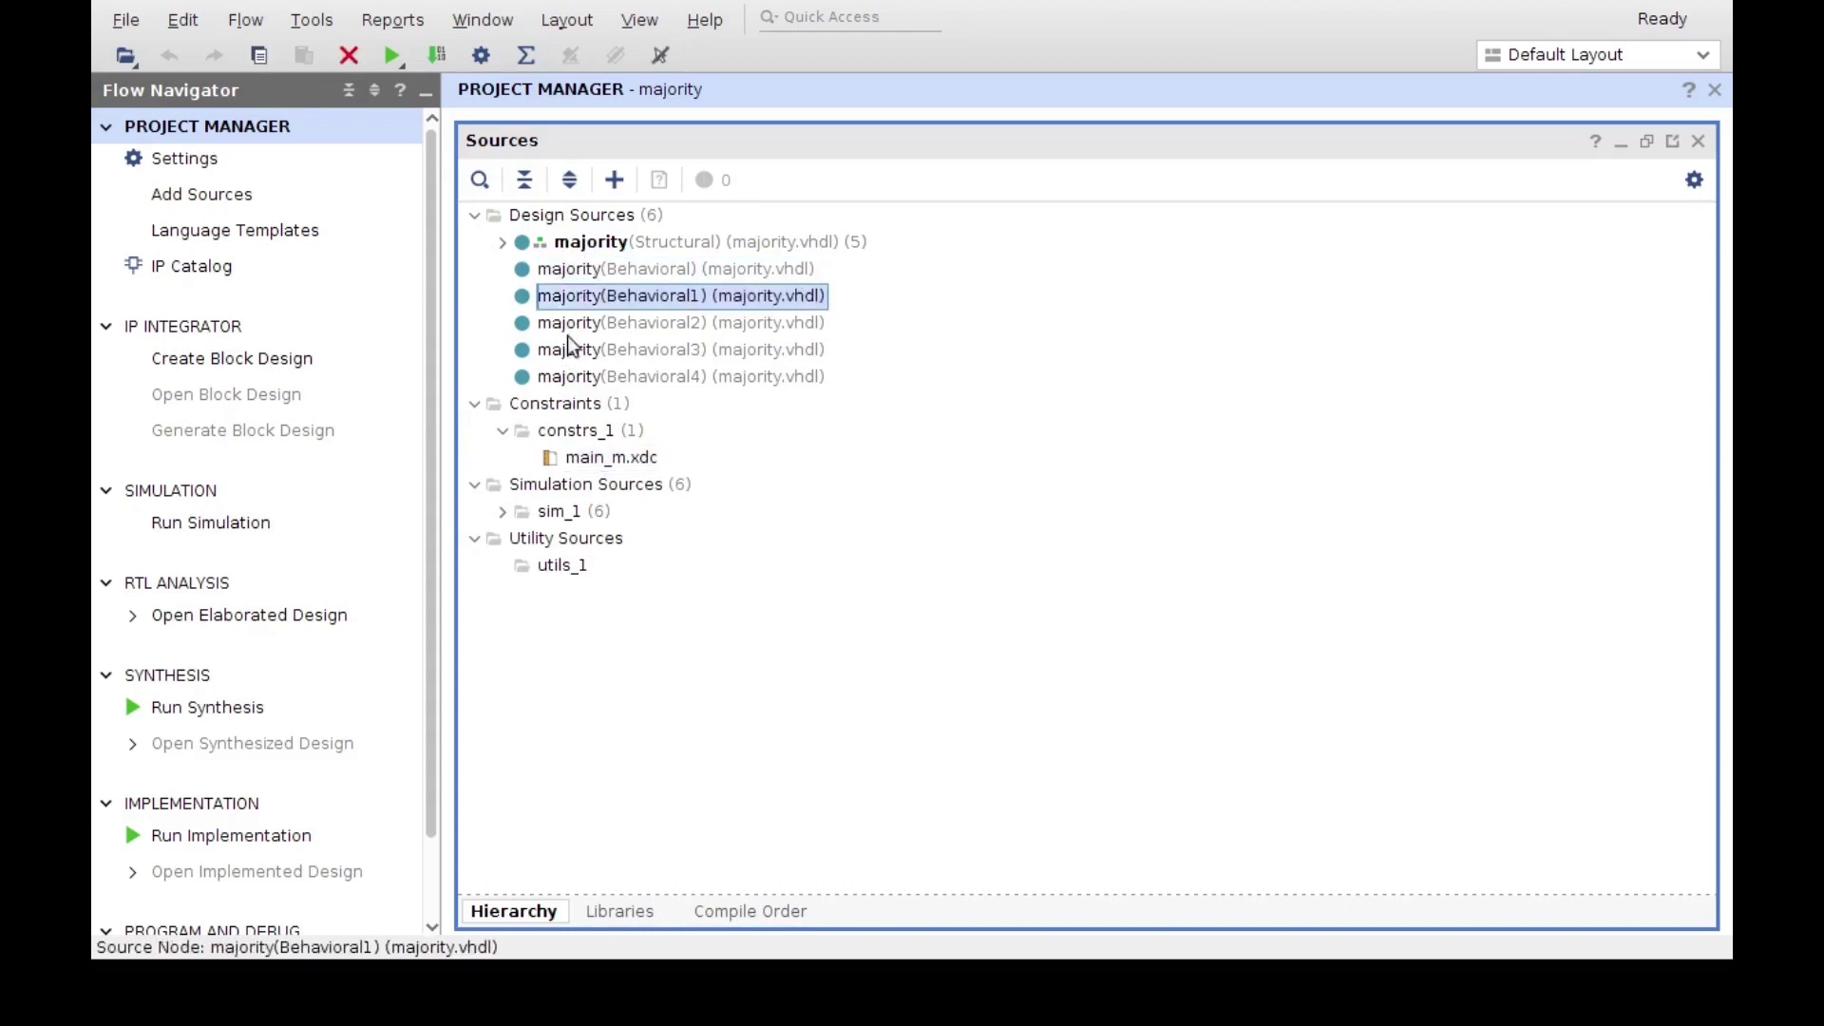
pyautogui.click(568, 326)
pyautogui.click(575, 352)
pyautogui.click(596, 247)
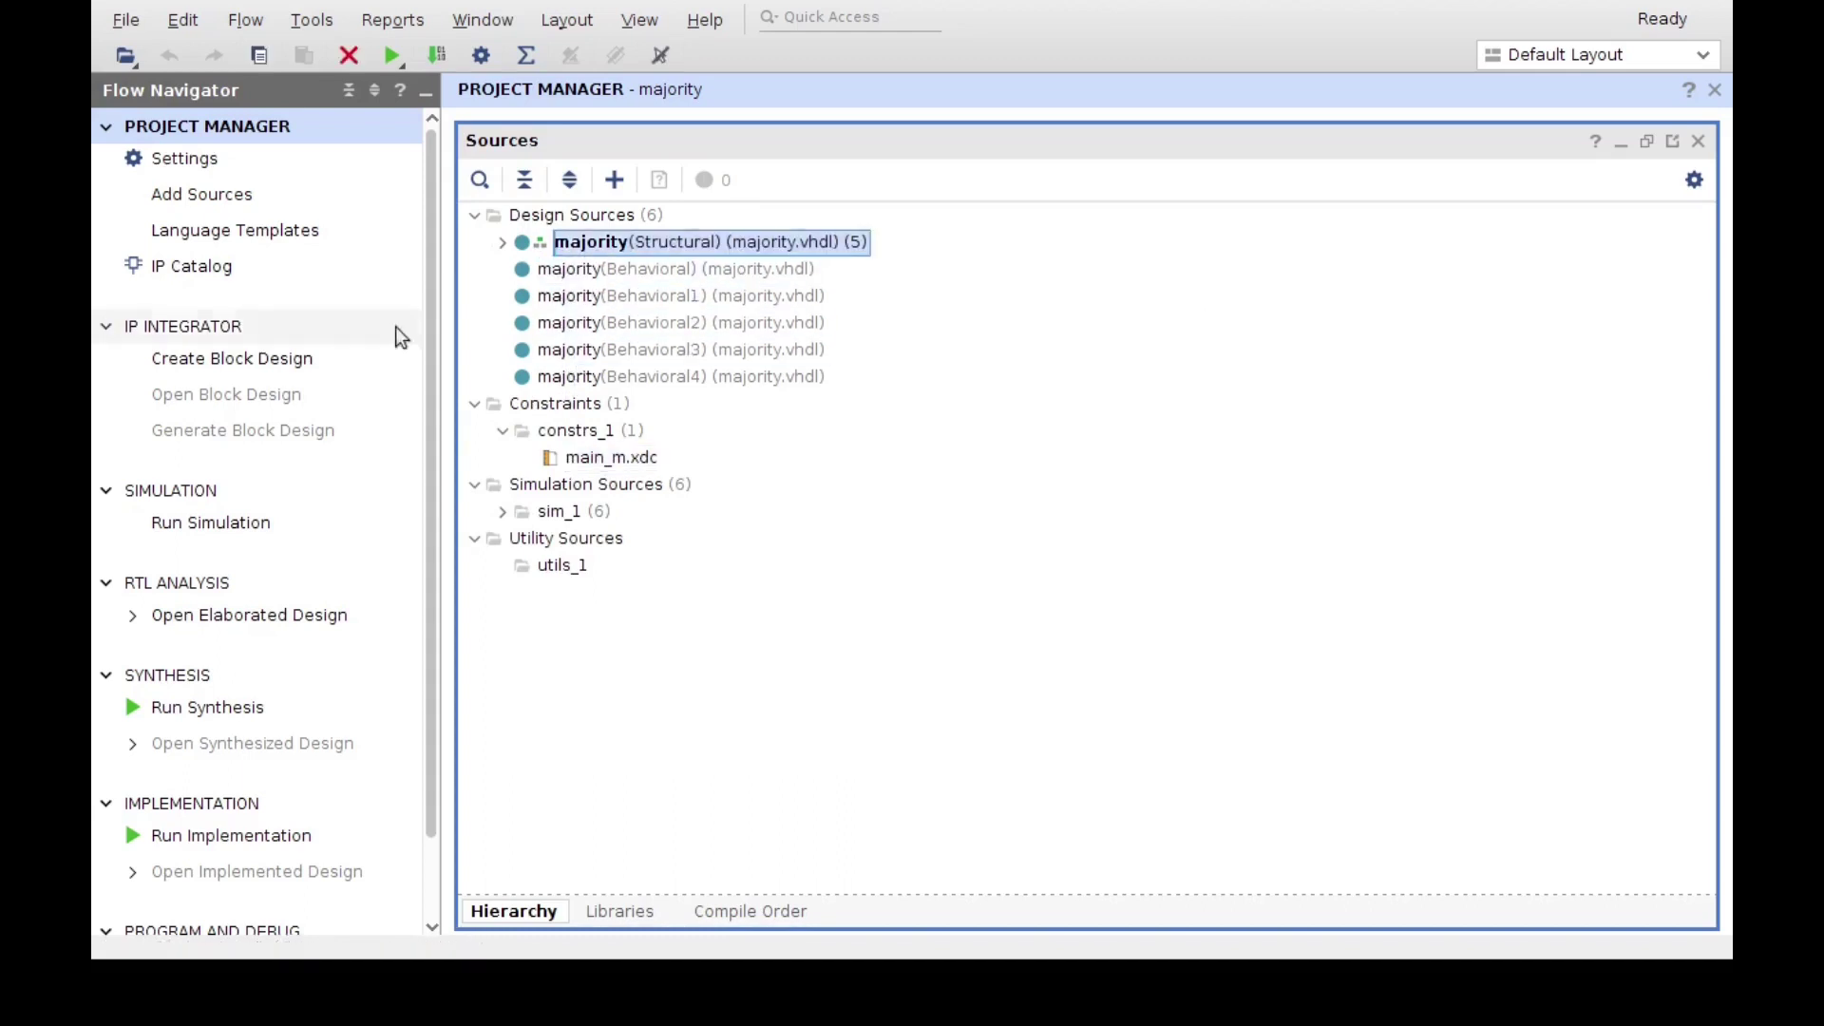
# Step: Review the and1–and3 and or1–or2 gate instances, collapse Design Sources, and launch Add Sources
pyautogui.click(502, 243)
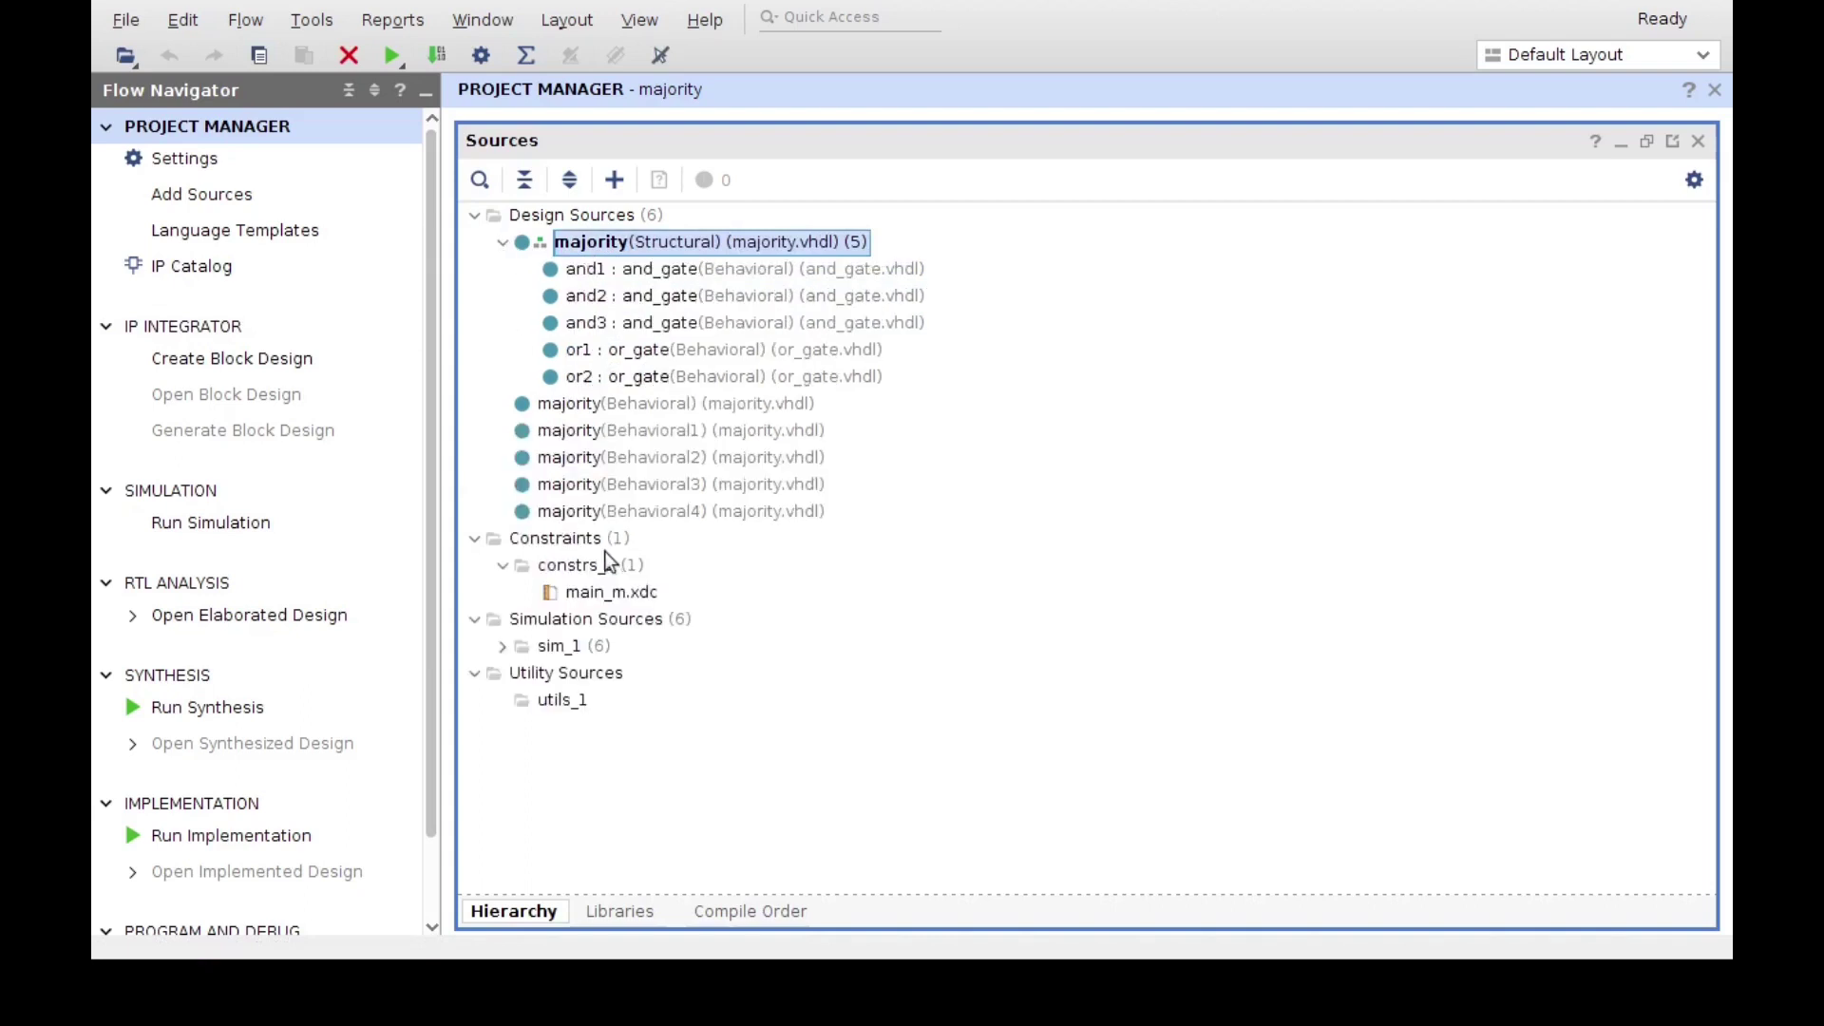
pyautogui.click(710, 273)
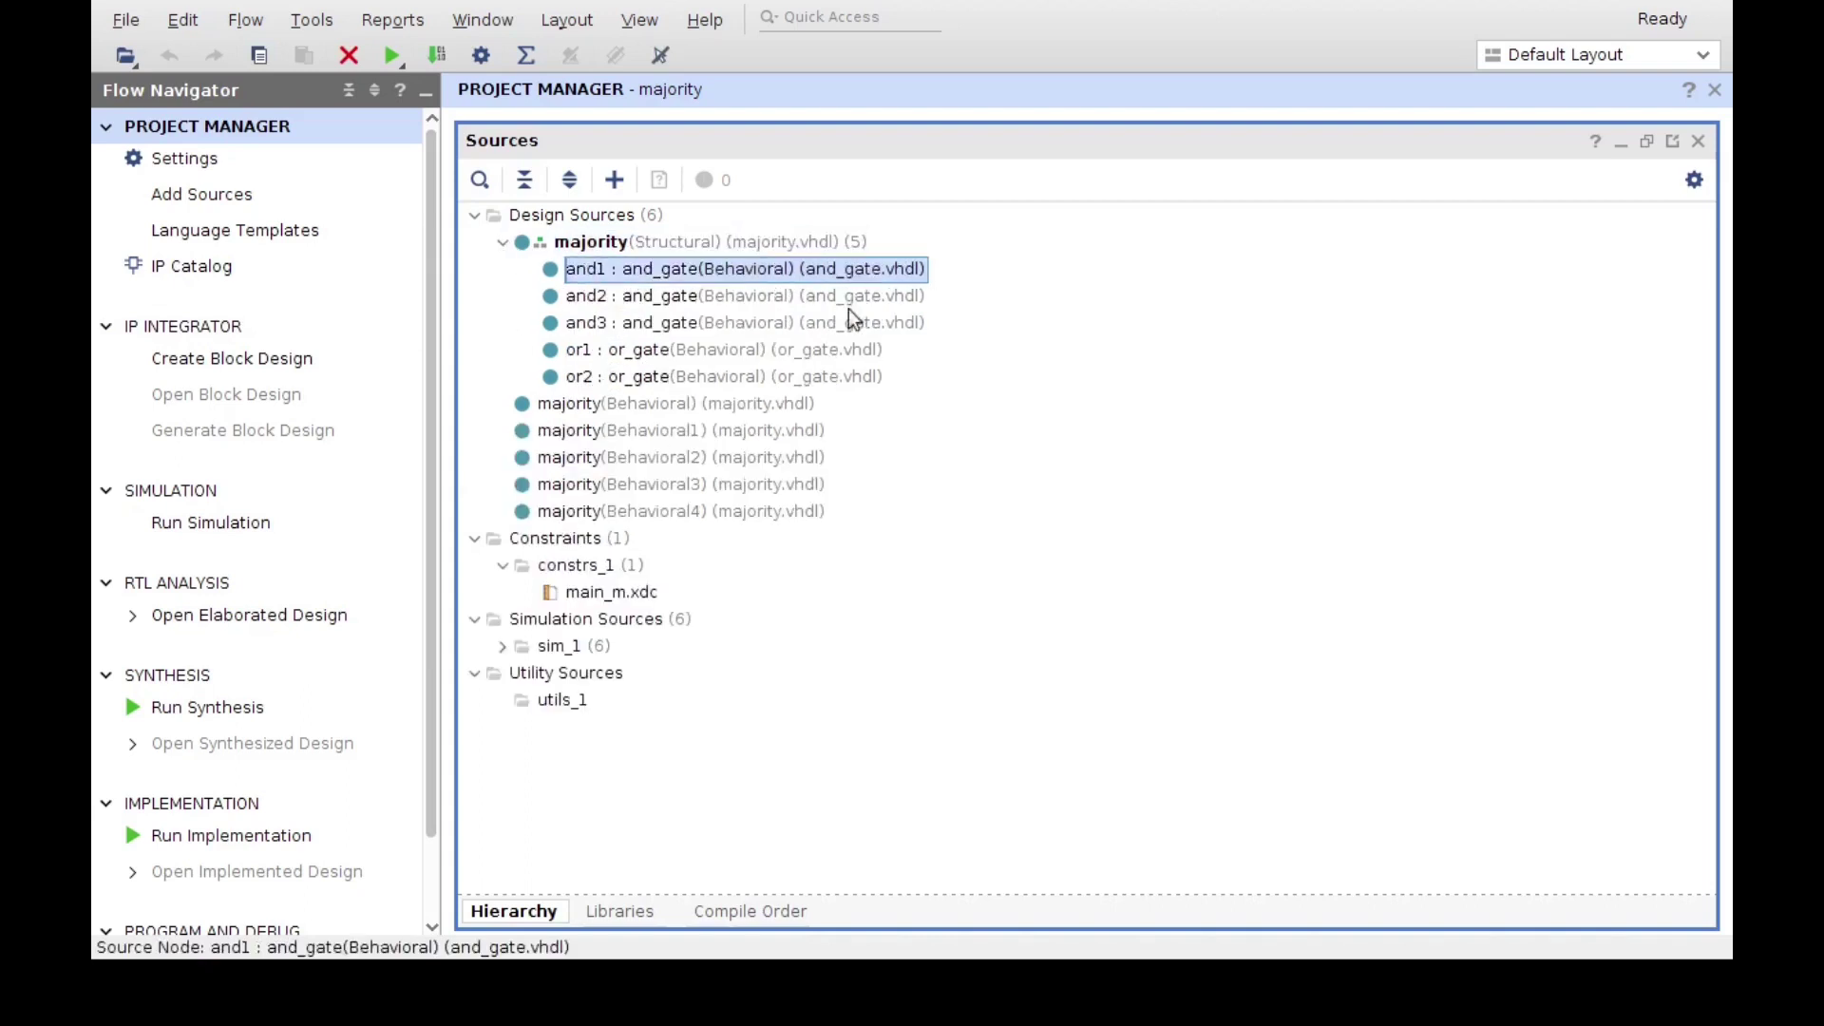
pyautogui.click(848, 300)
pyautogui.click(851, 323)
pyautogui.click(836, 354)
pyautogui.click(831, 380)
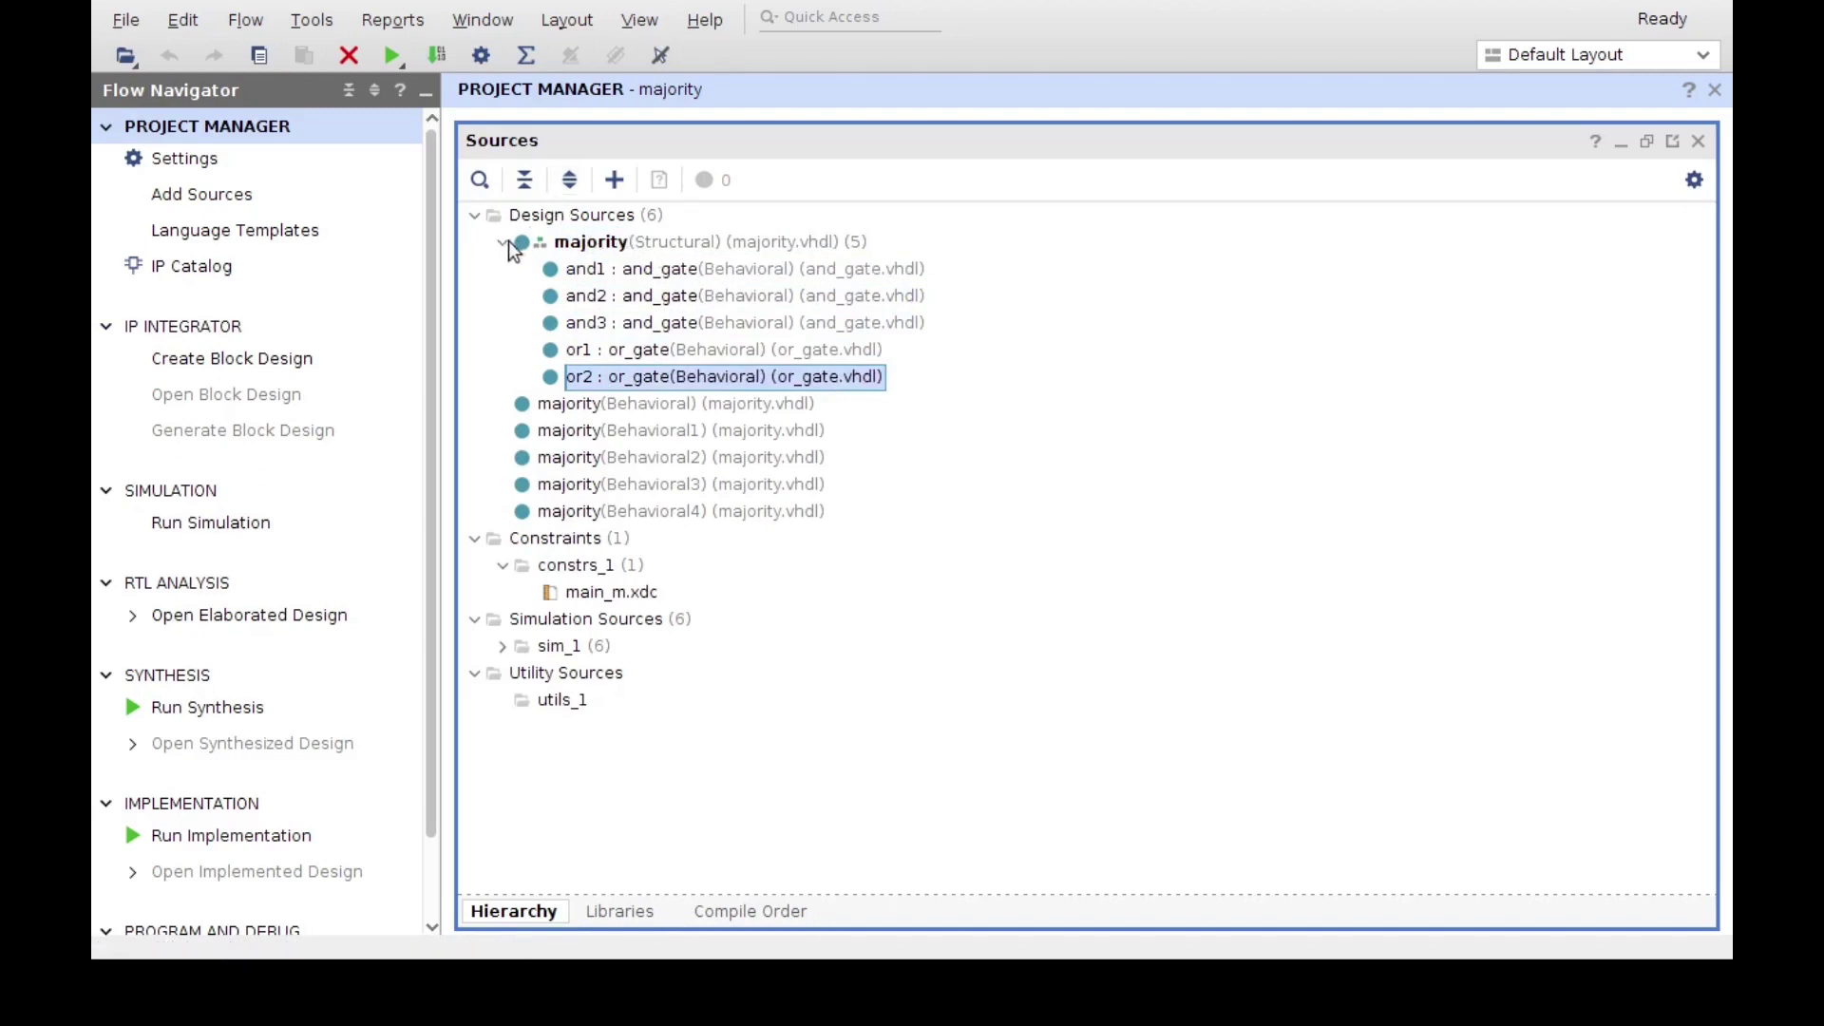
pyautogui.click(560, 243)
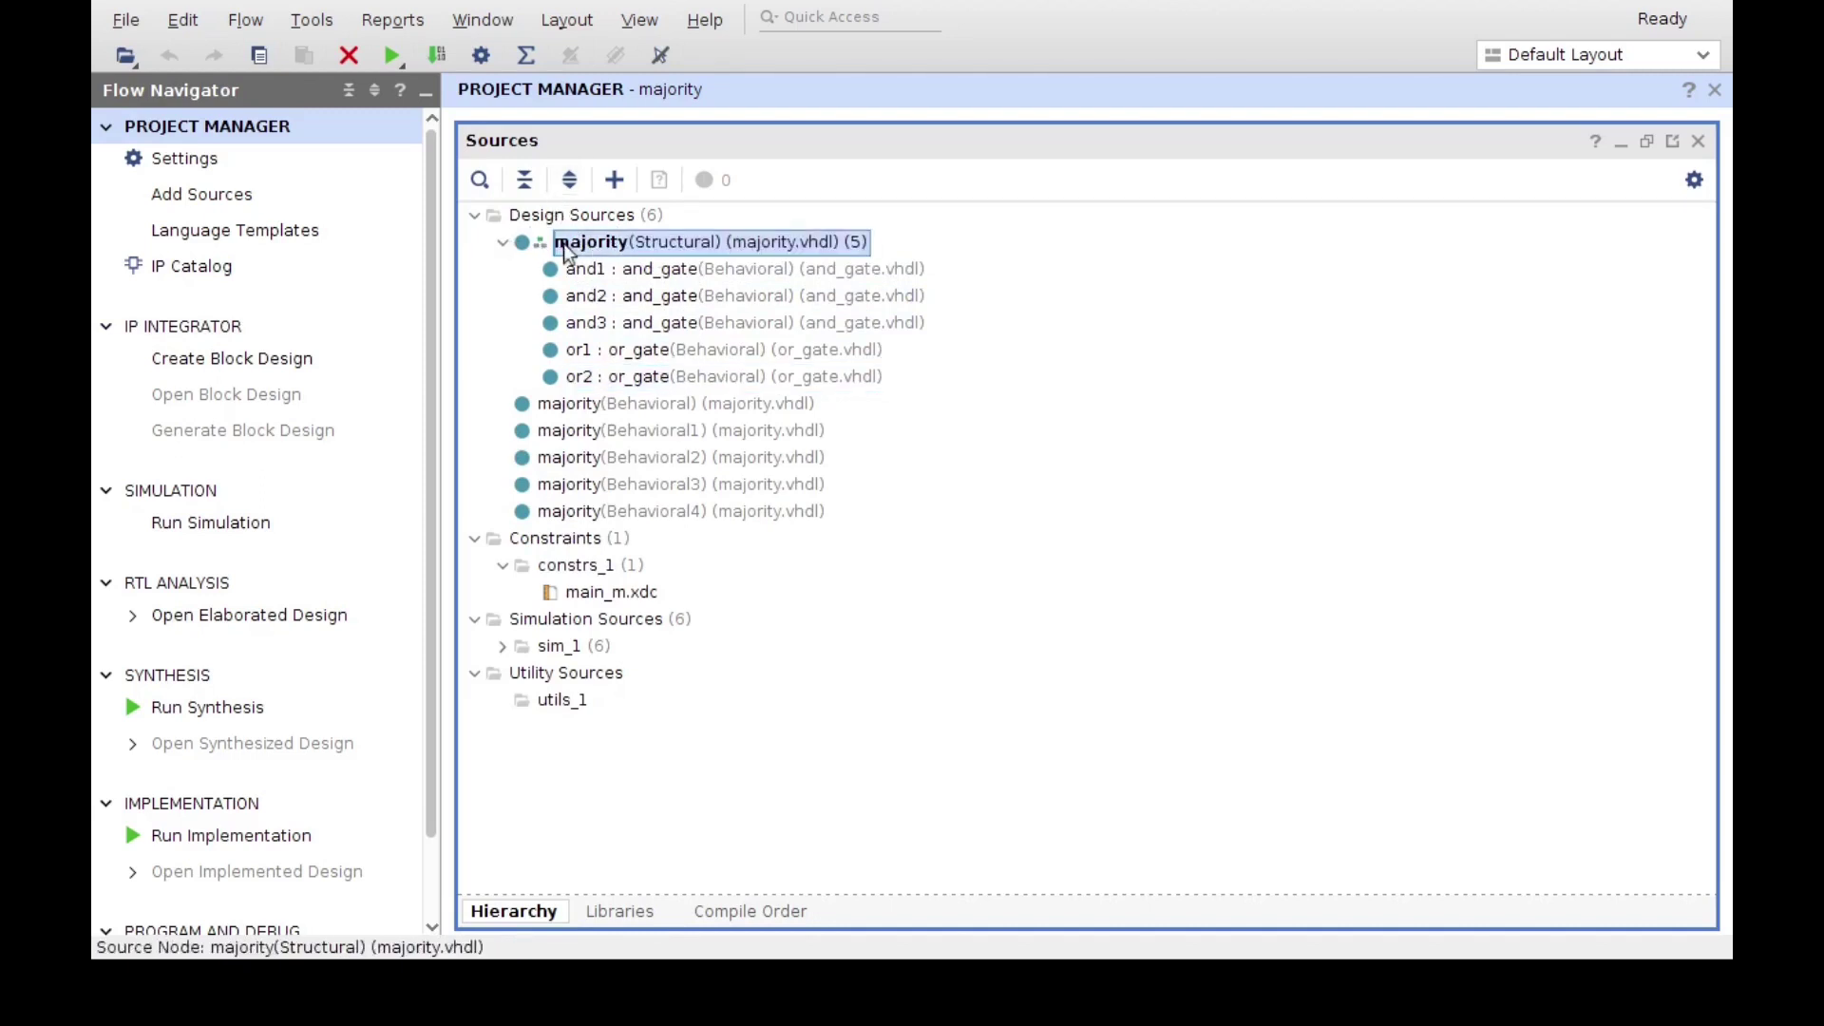
pyautogui.click(503, 246)
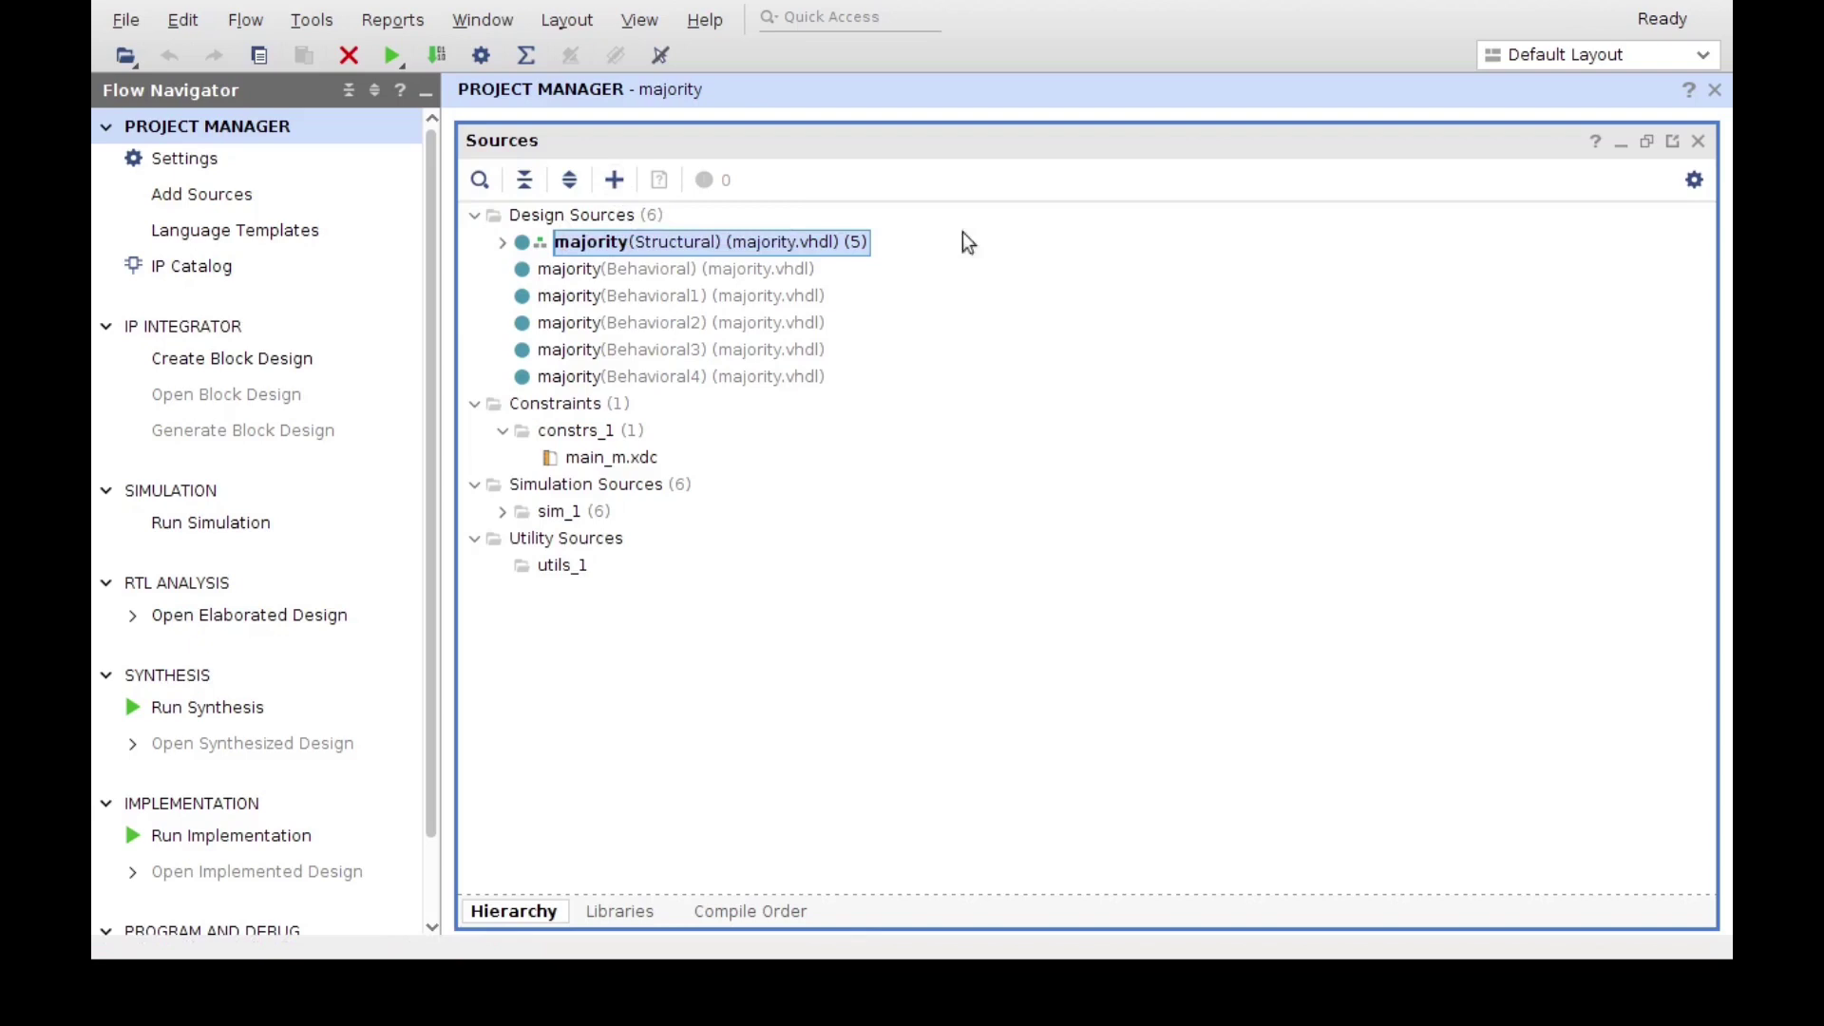
pyautogui.click(475, 215)
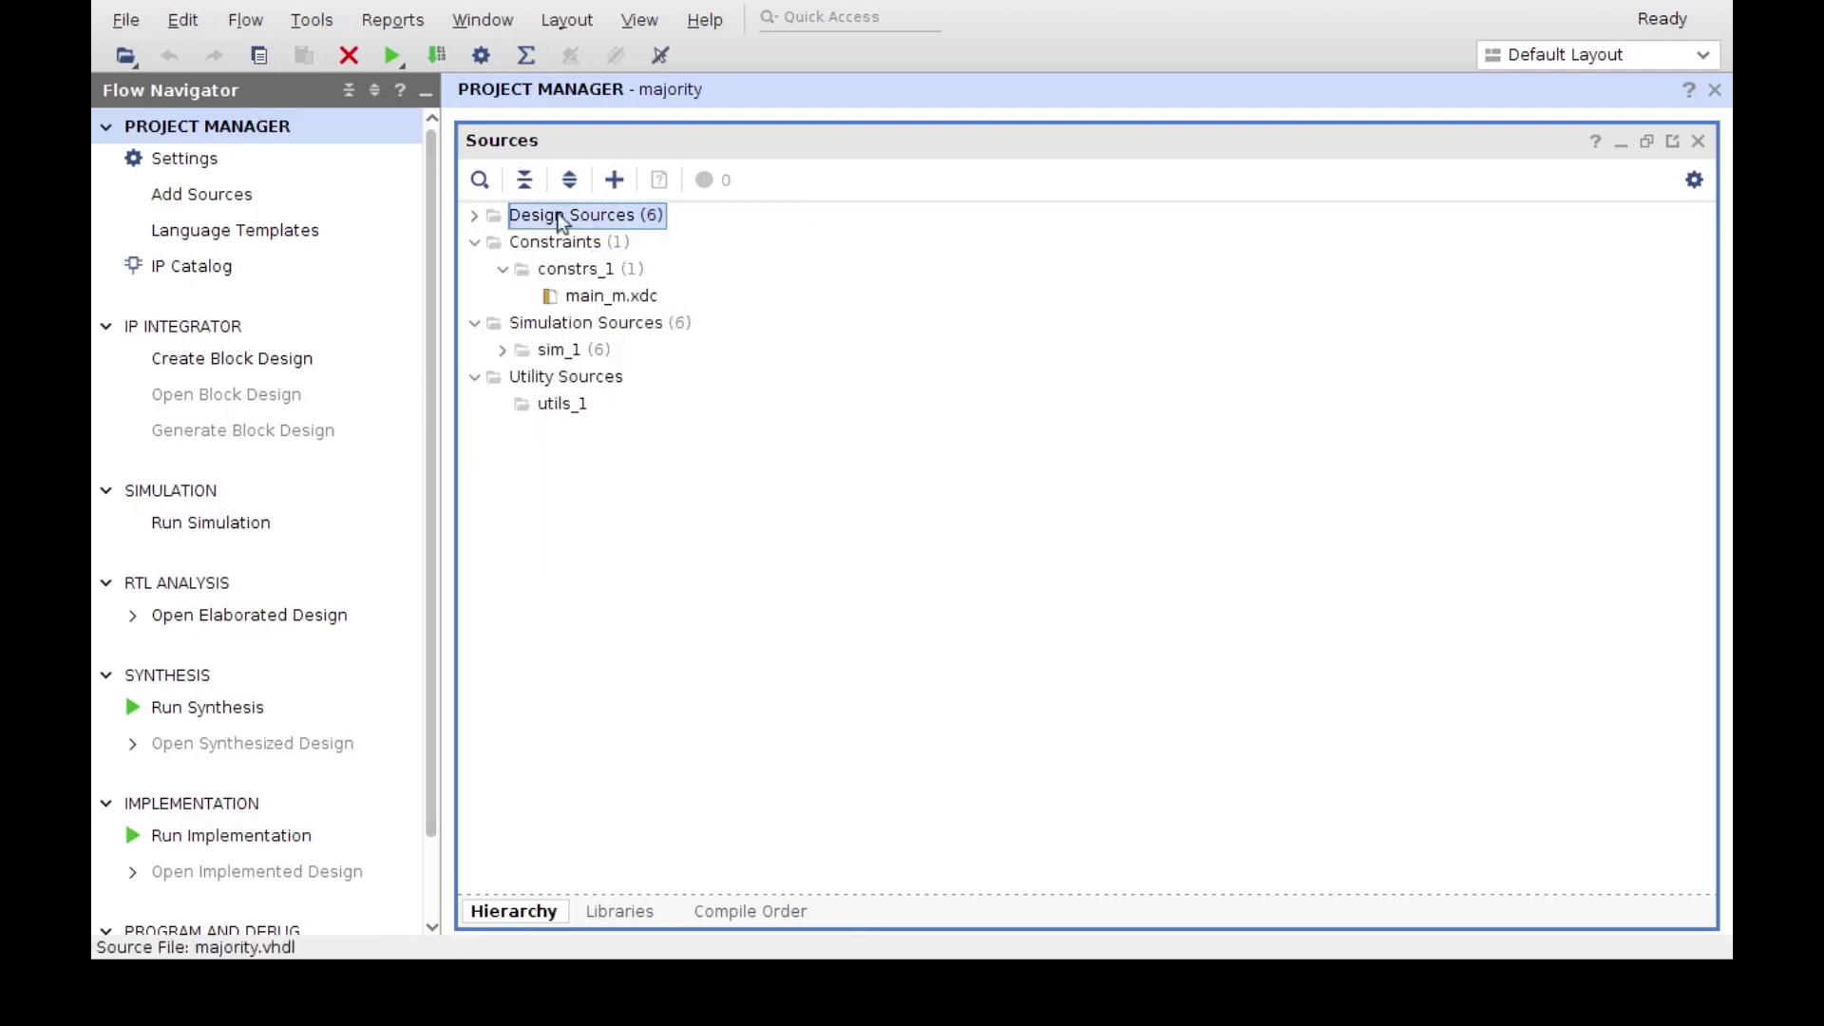
pyautogui.click(614, 182)
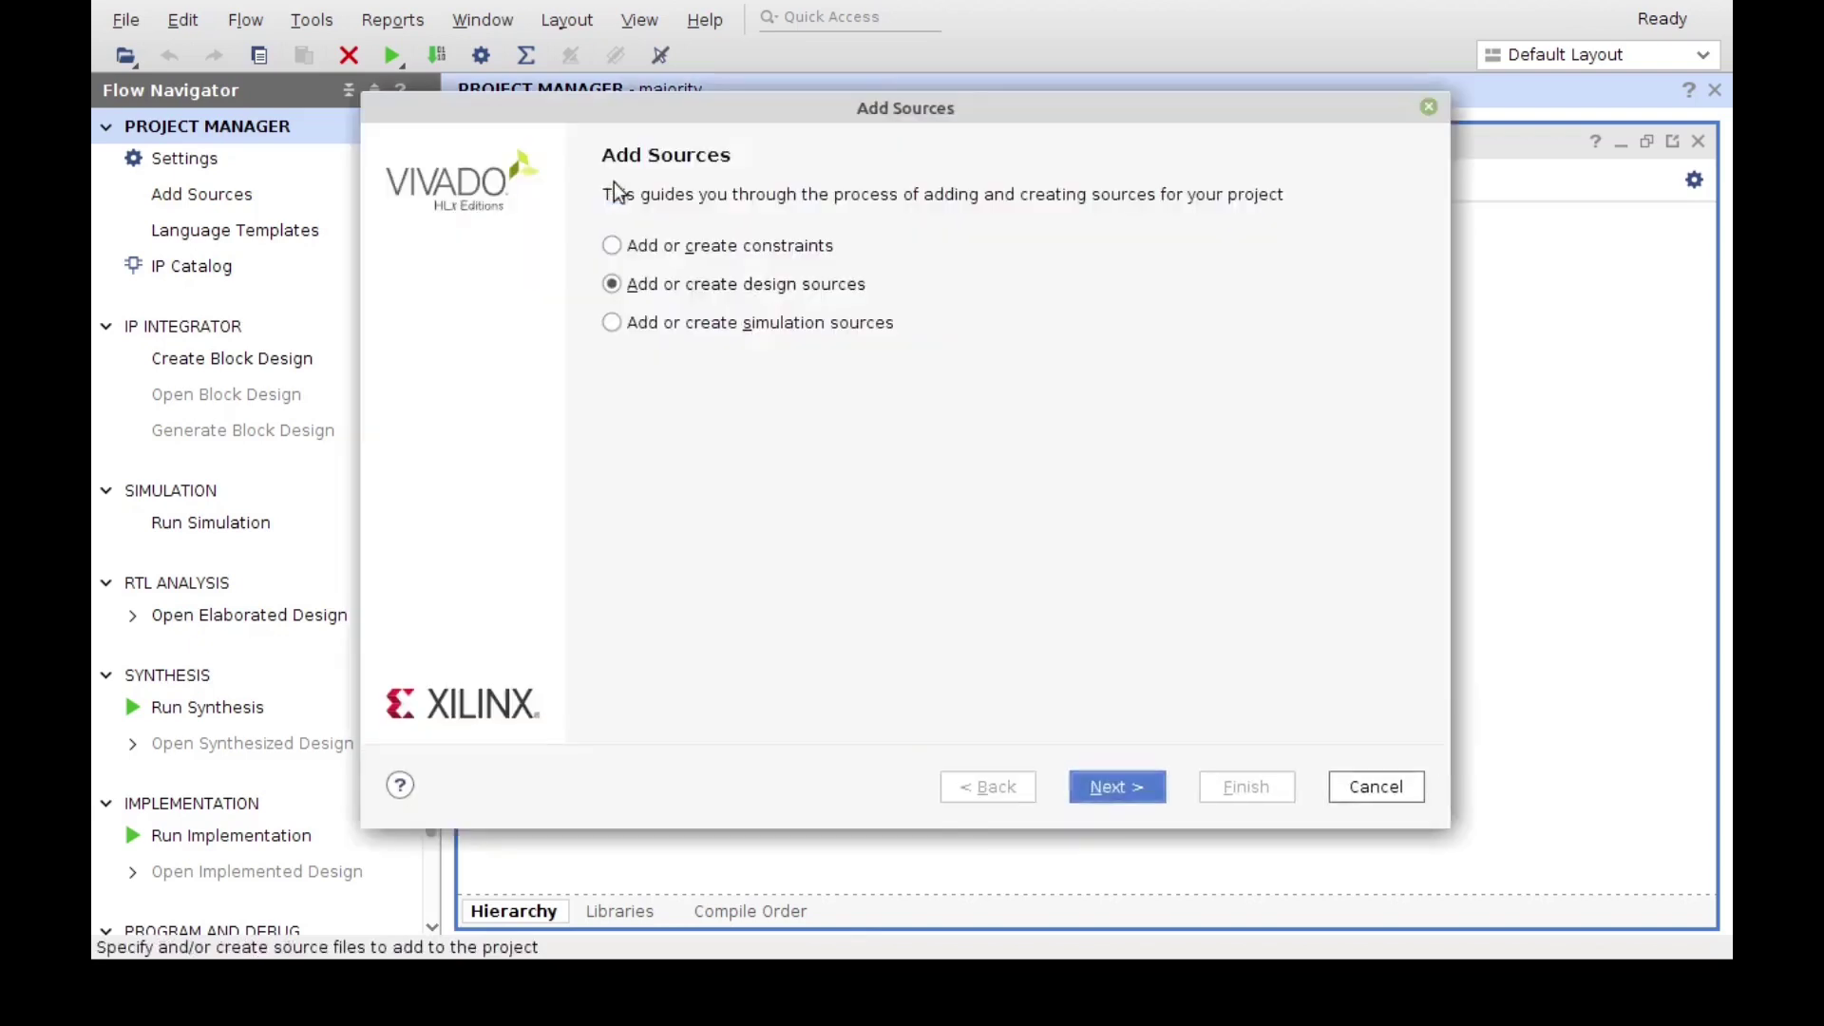
# Step: Add the existing majority_tb.vhdl testbench file as a simulation source
pyautogui.click(610, 245)
pyautogui.click(611, 285)
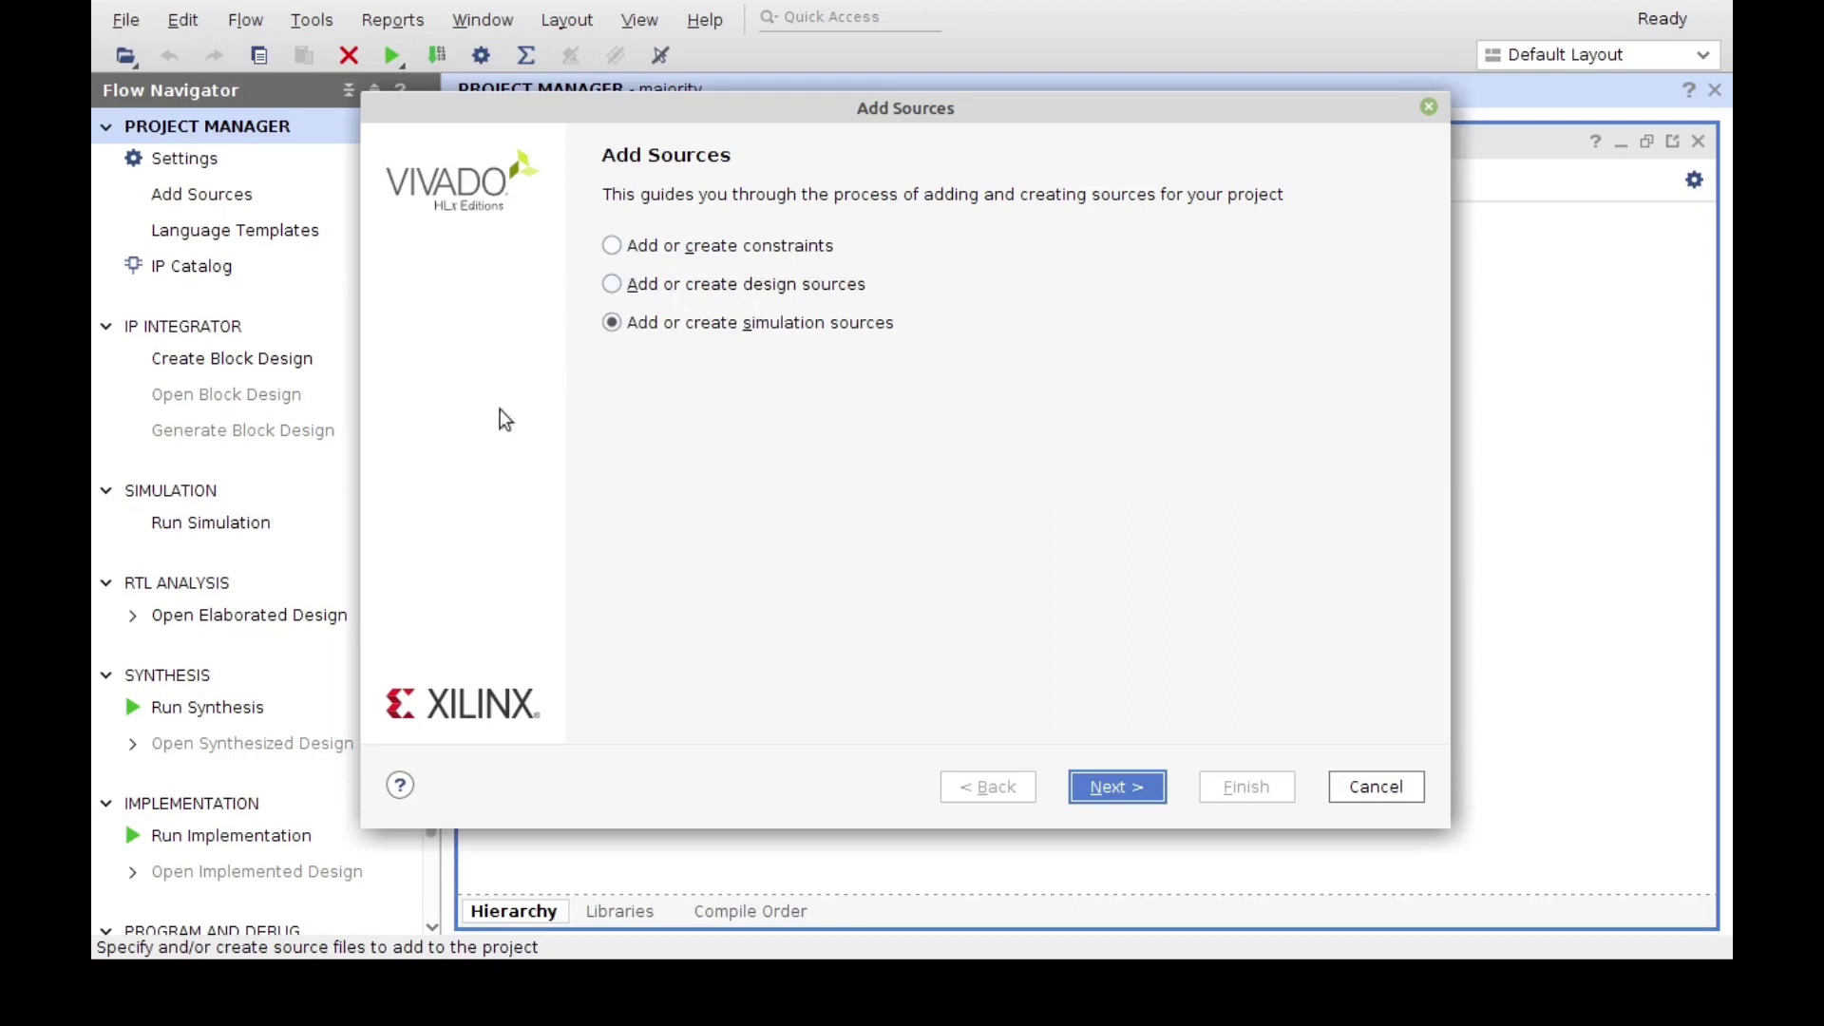
pyautogui.click(1121, 789)
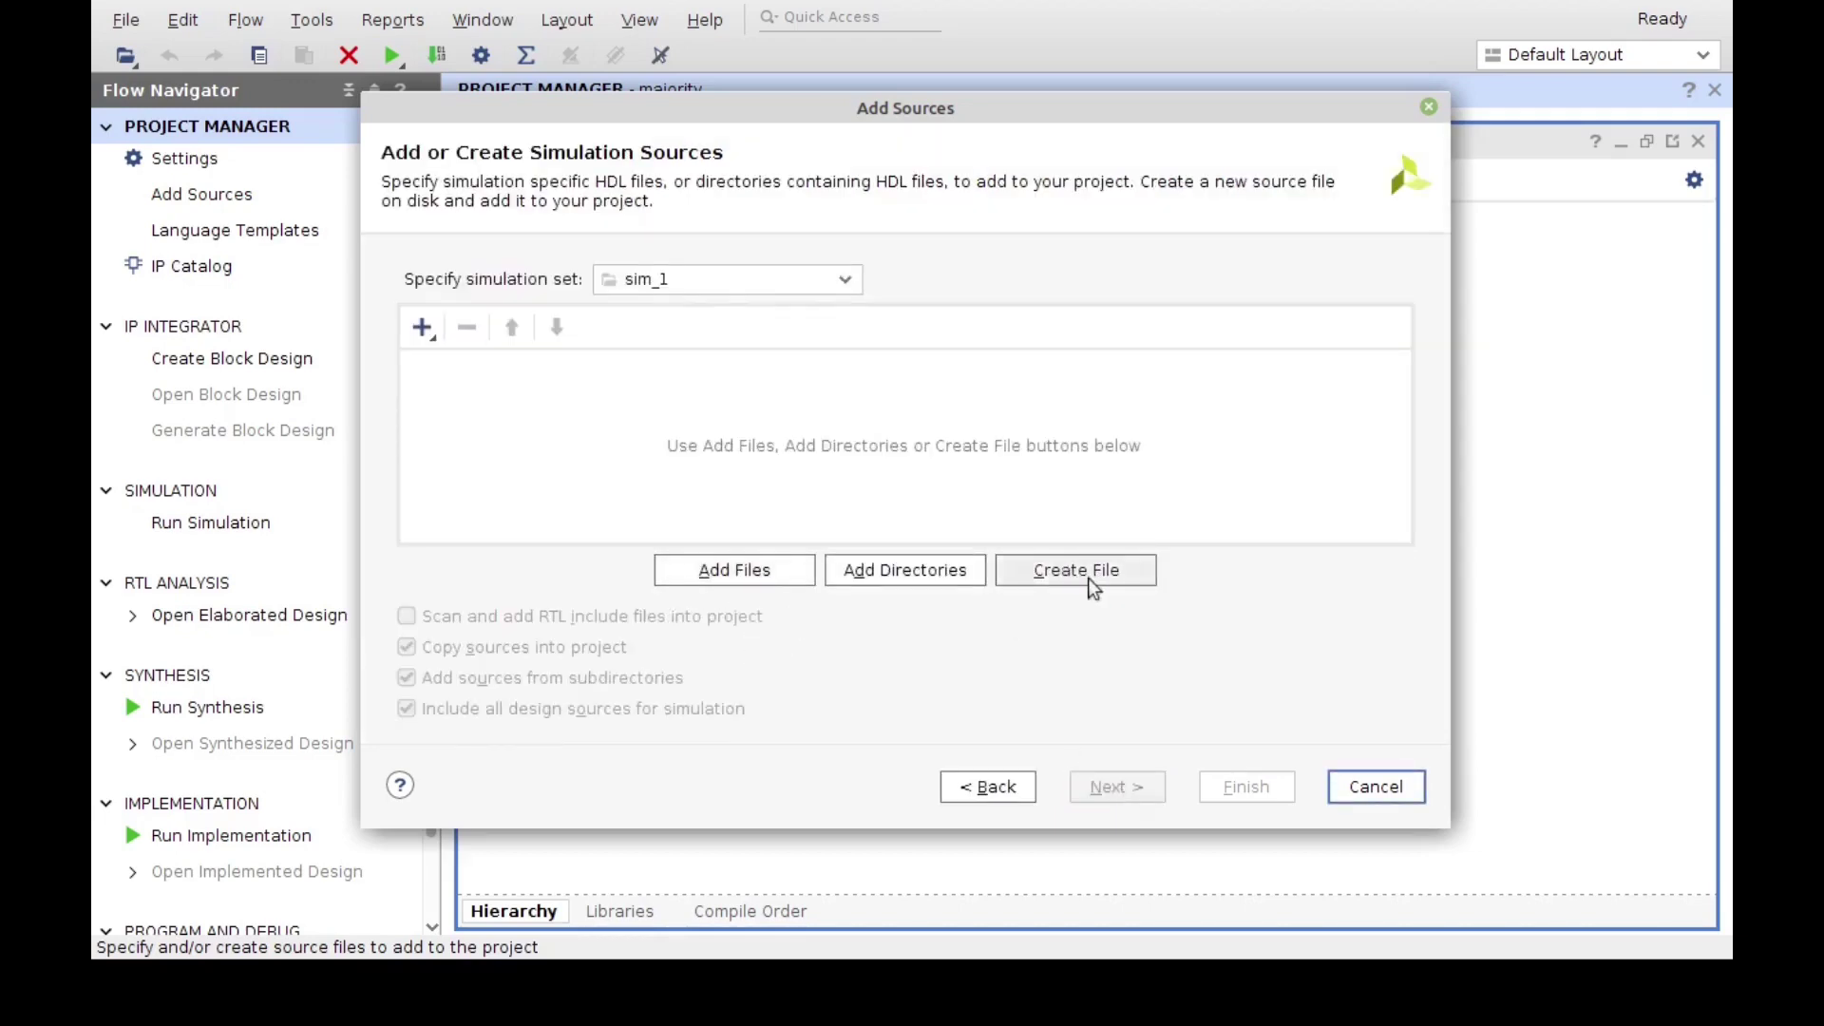
pyautogui.click(772, 571)
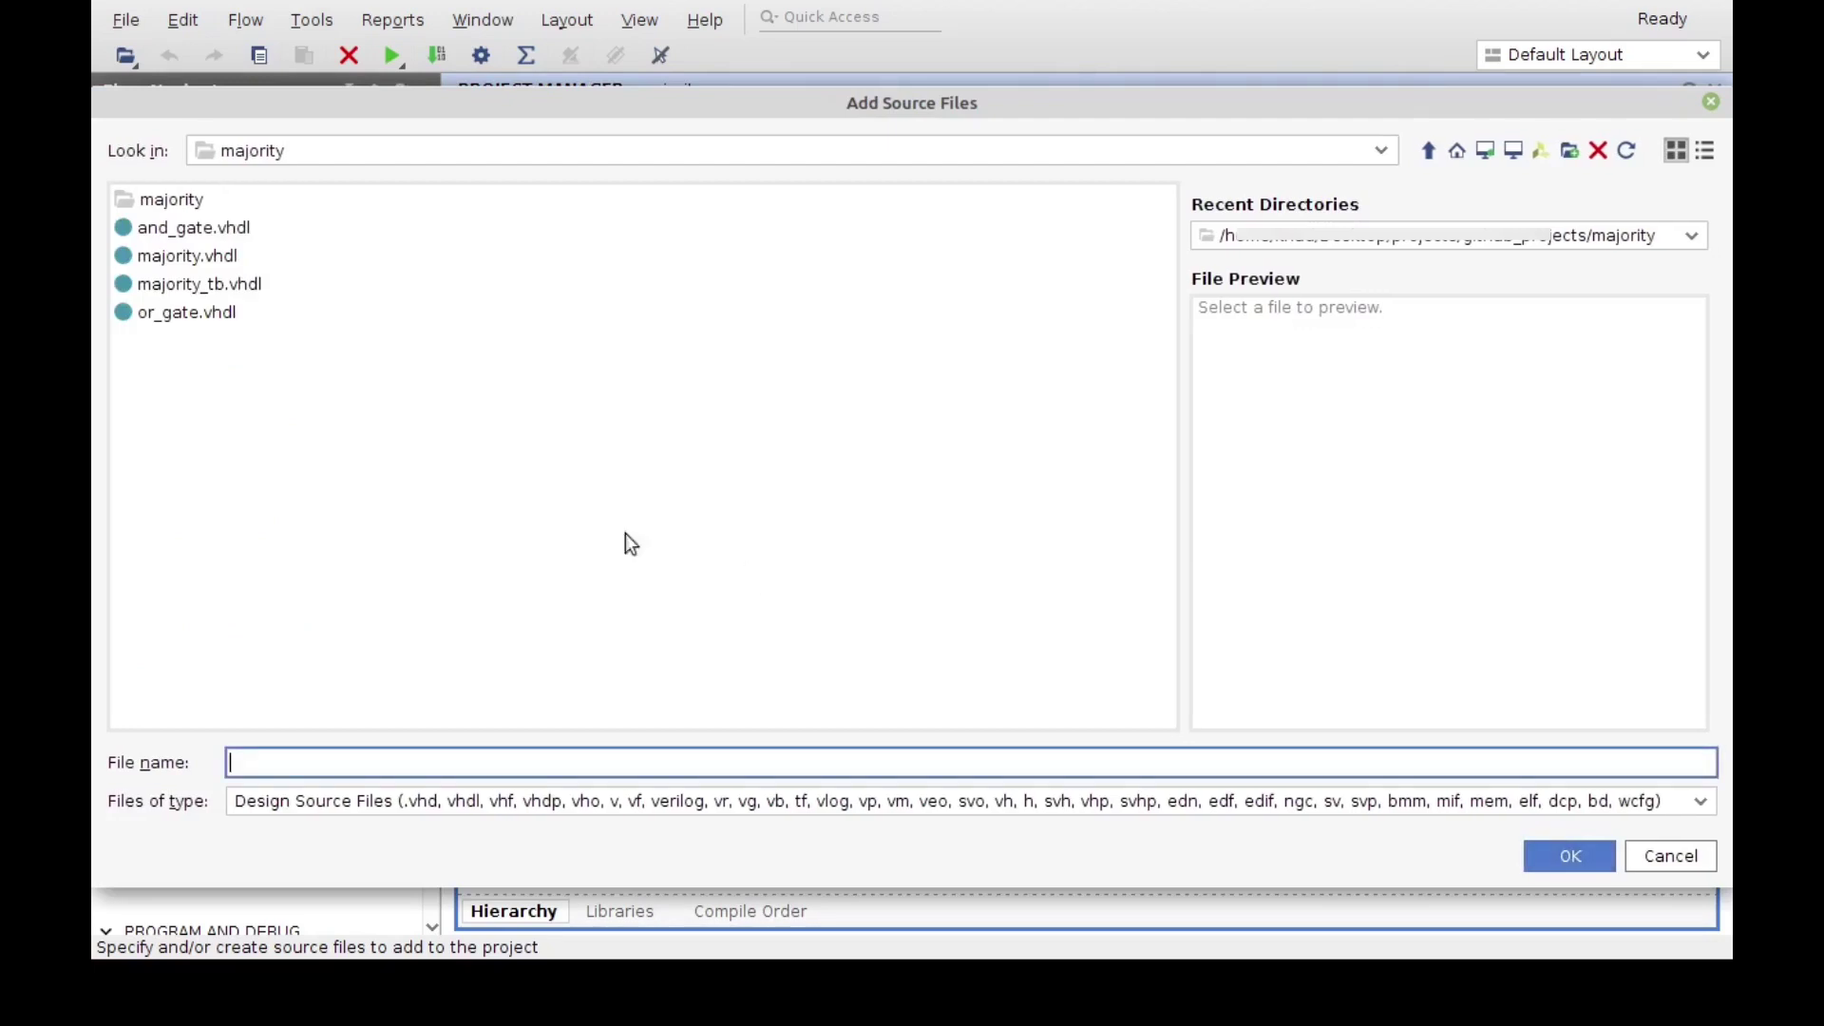
pyautogui.click(204, 284)
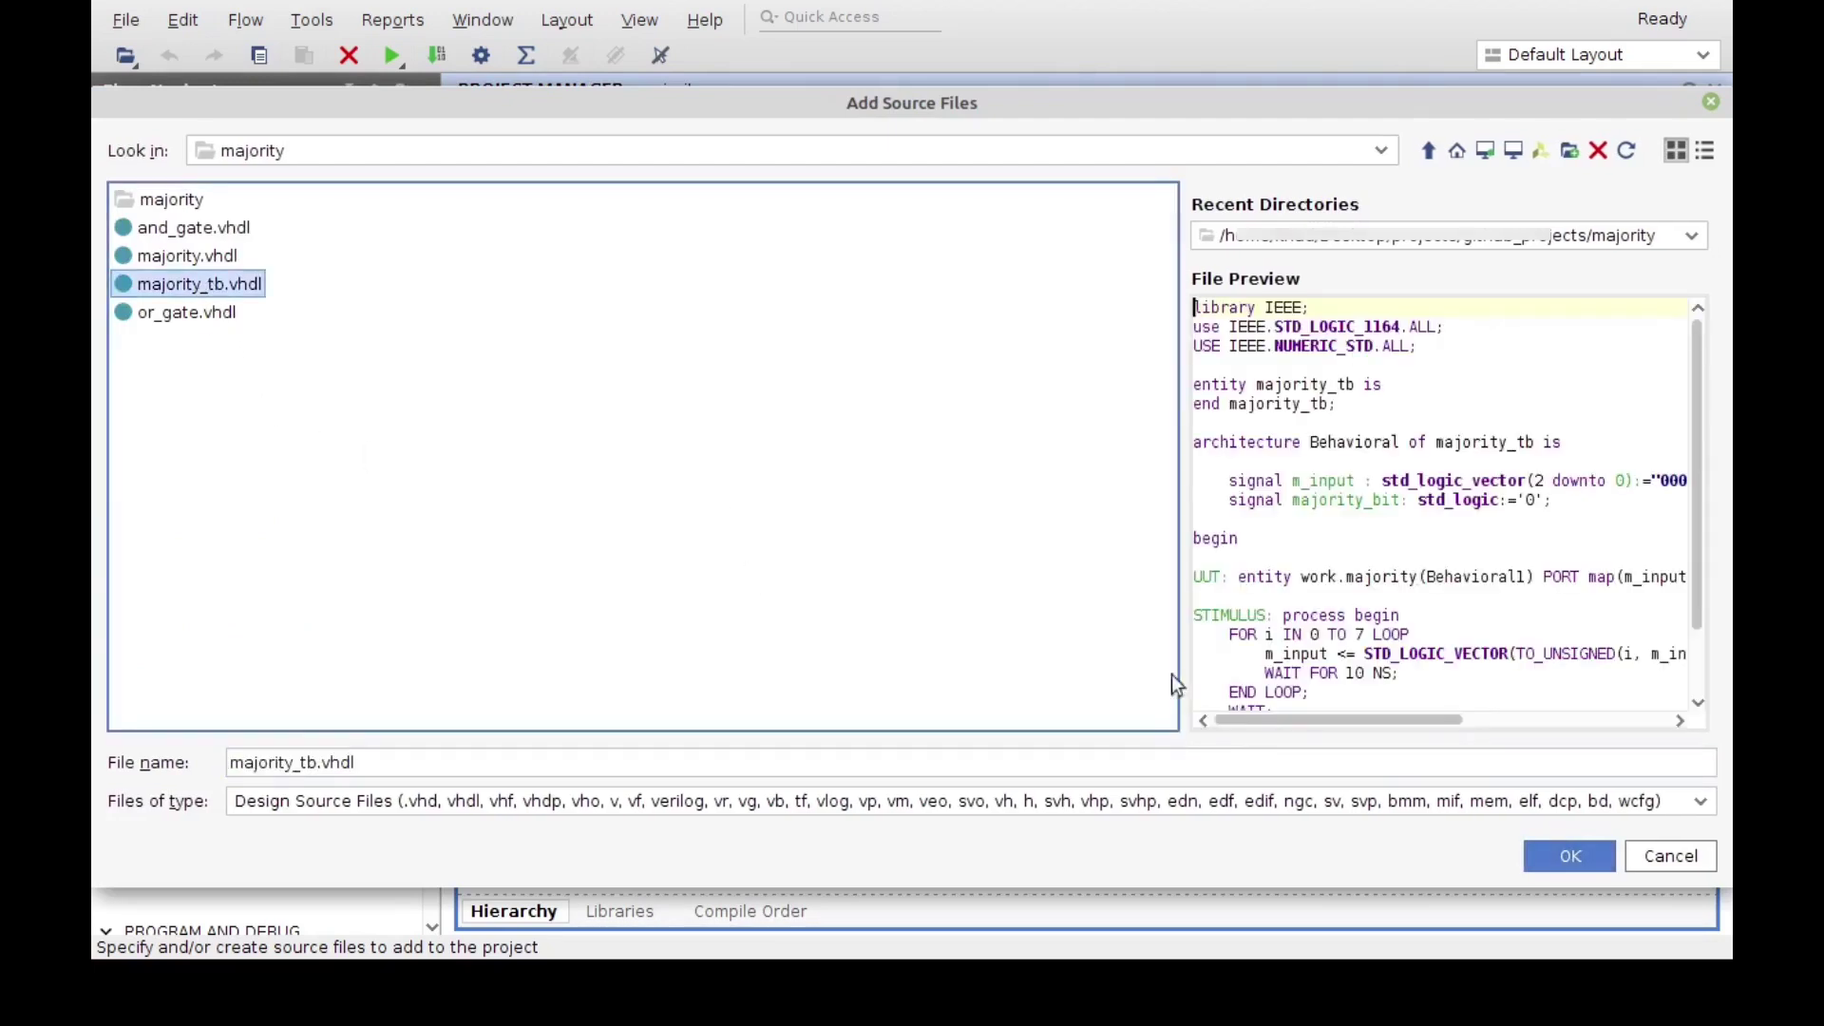
pyautogui.click(1567, 856)
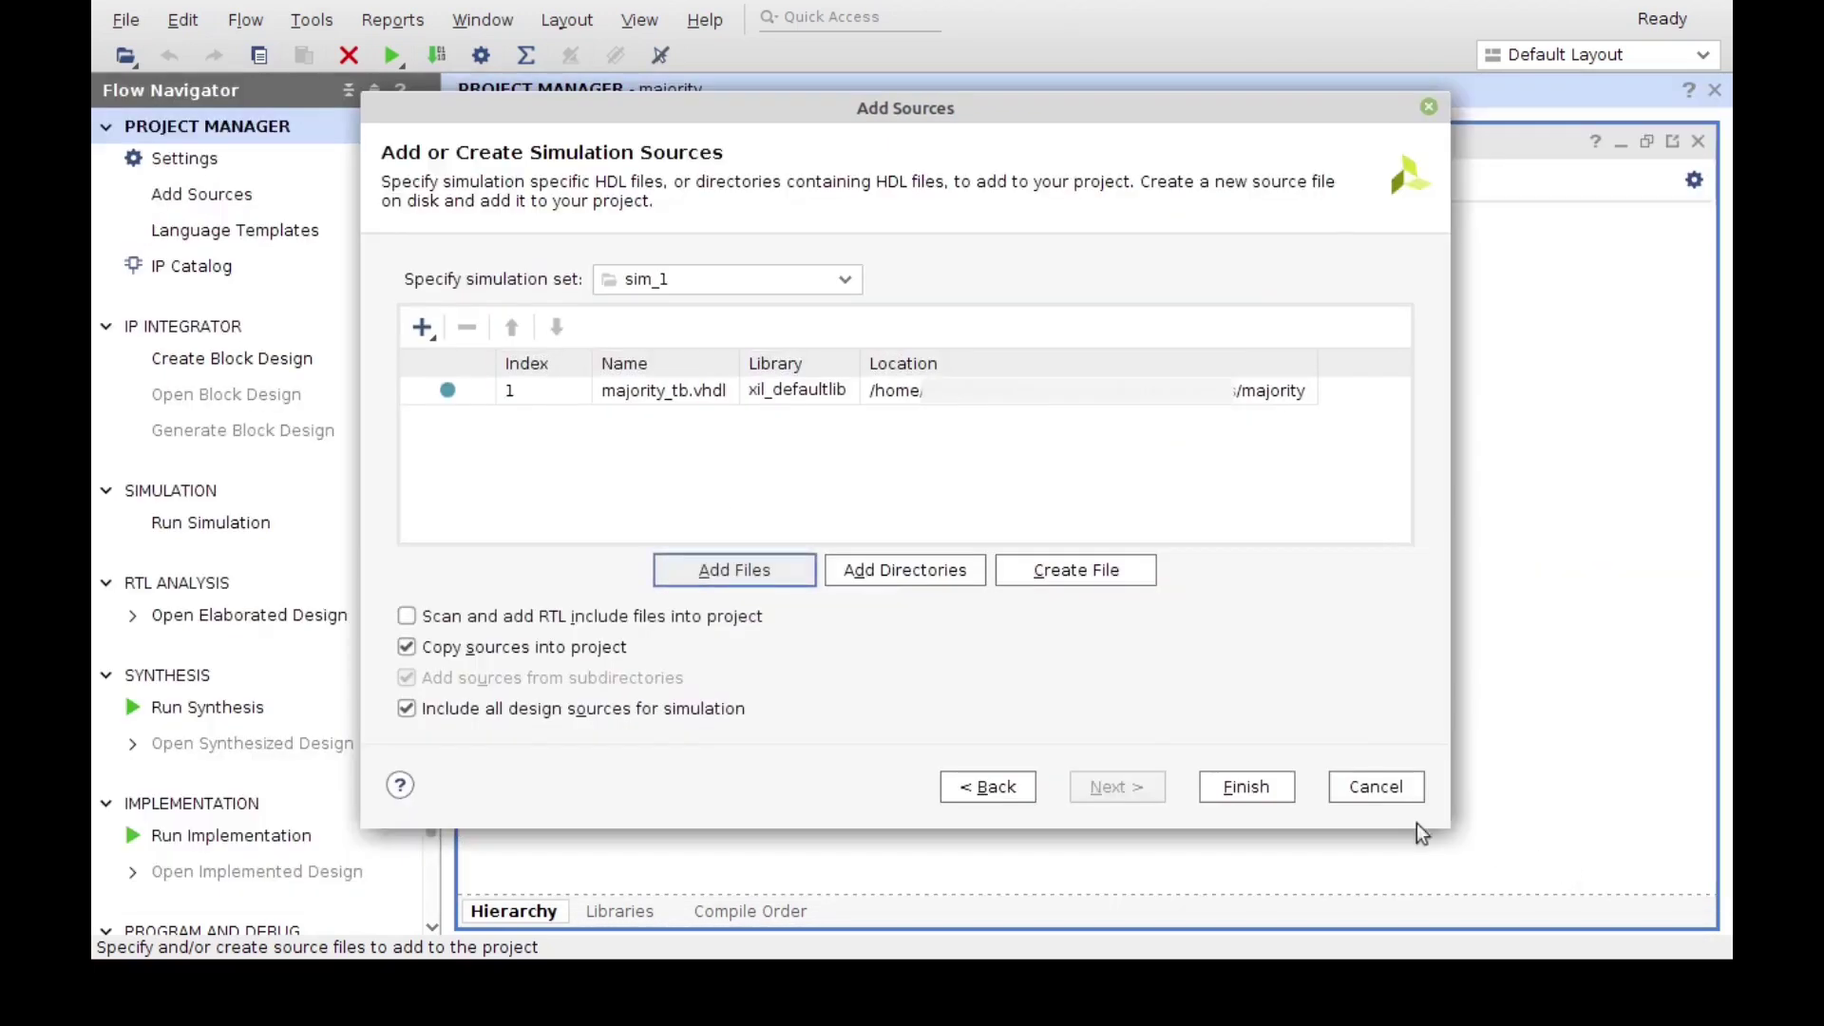
pyautogui.click(1246, 786)
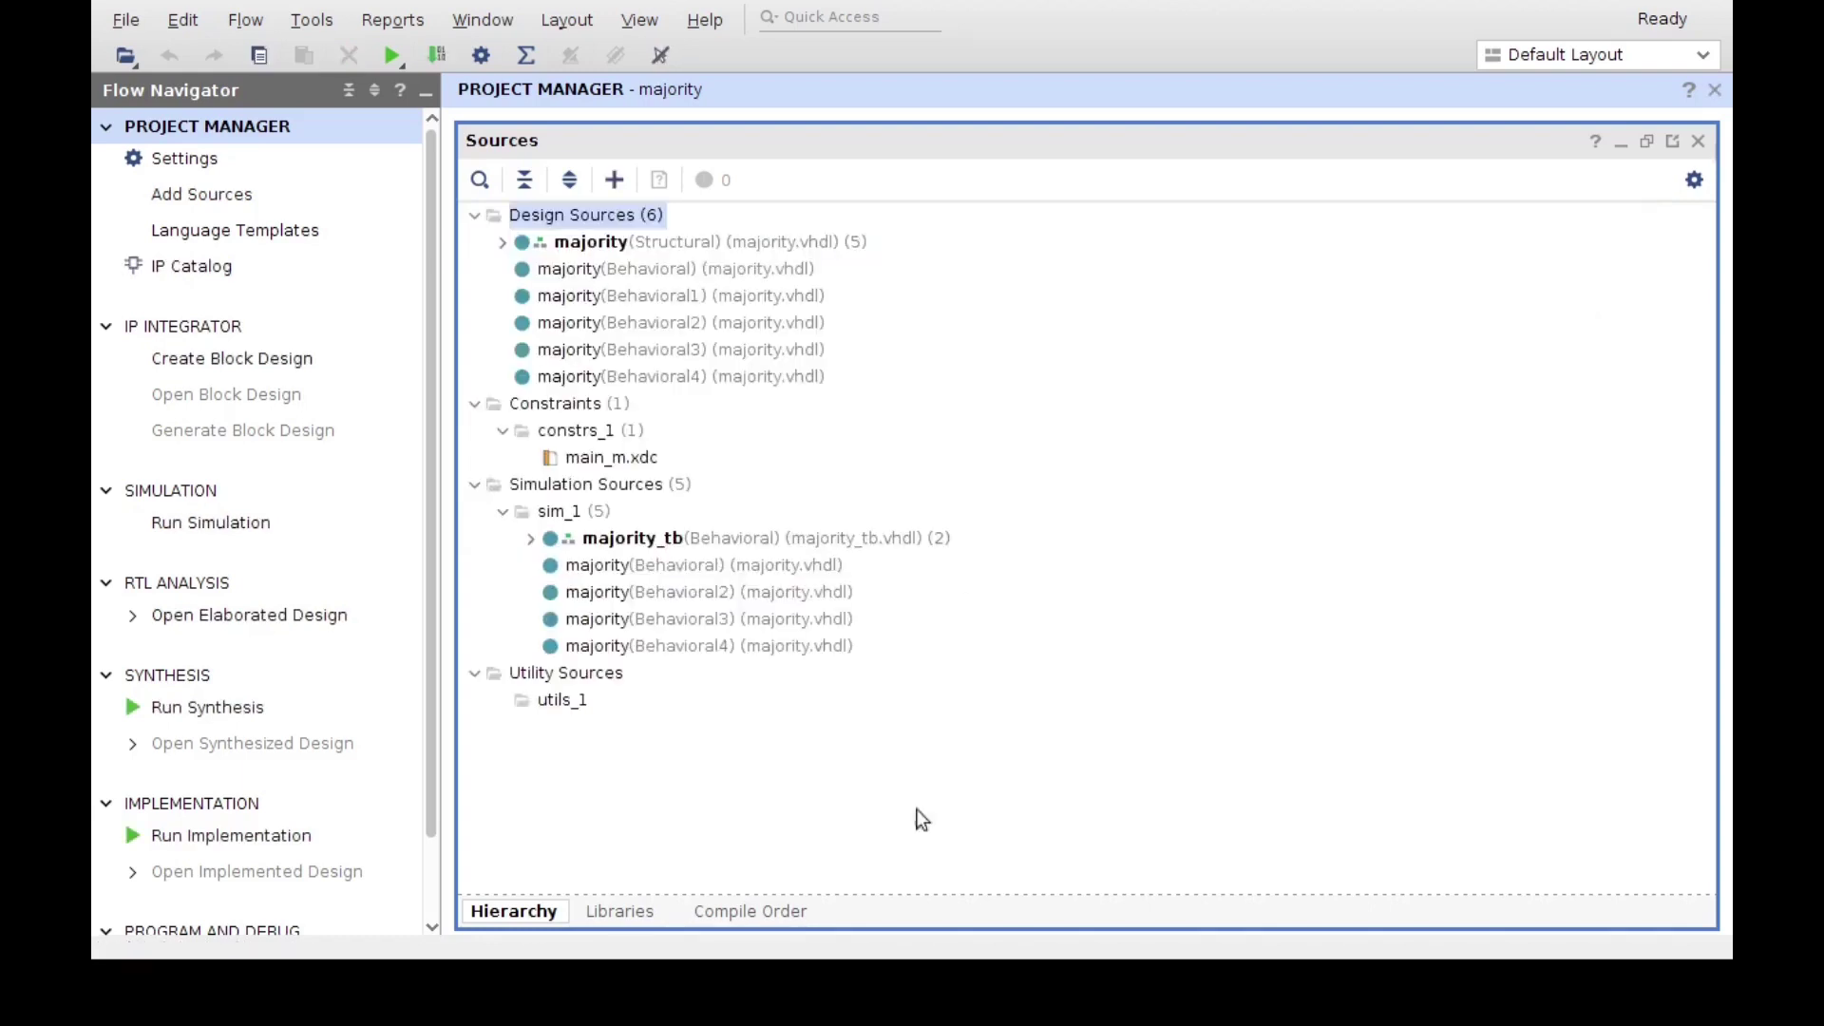
# Step: Check the majority_tb and structural majority entries, then run Behavioral Simulation
pyautogui.click(617, 538)
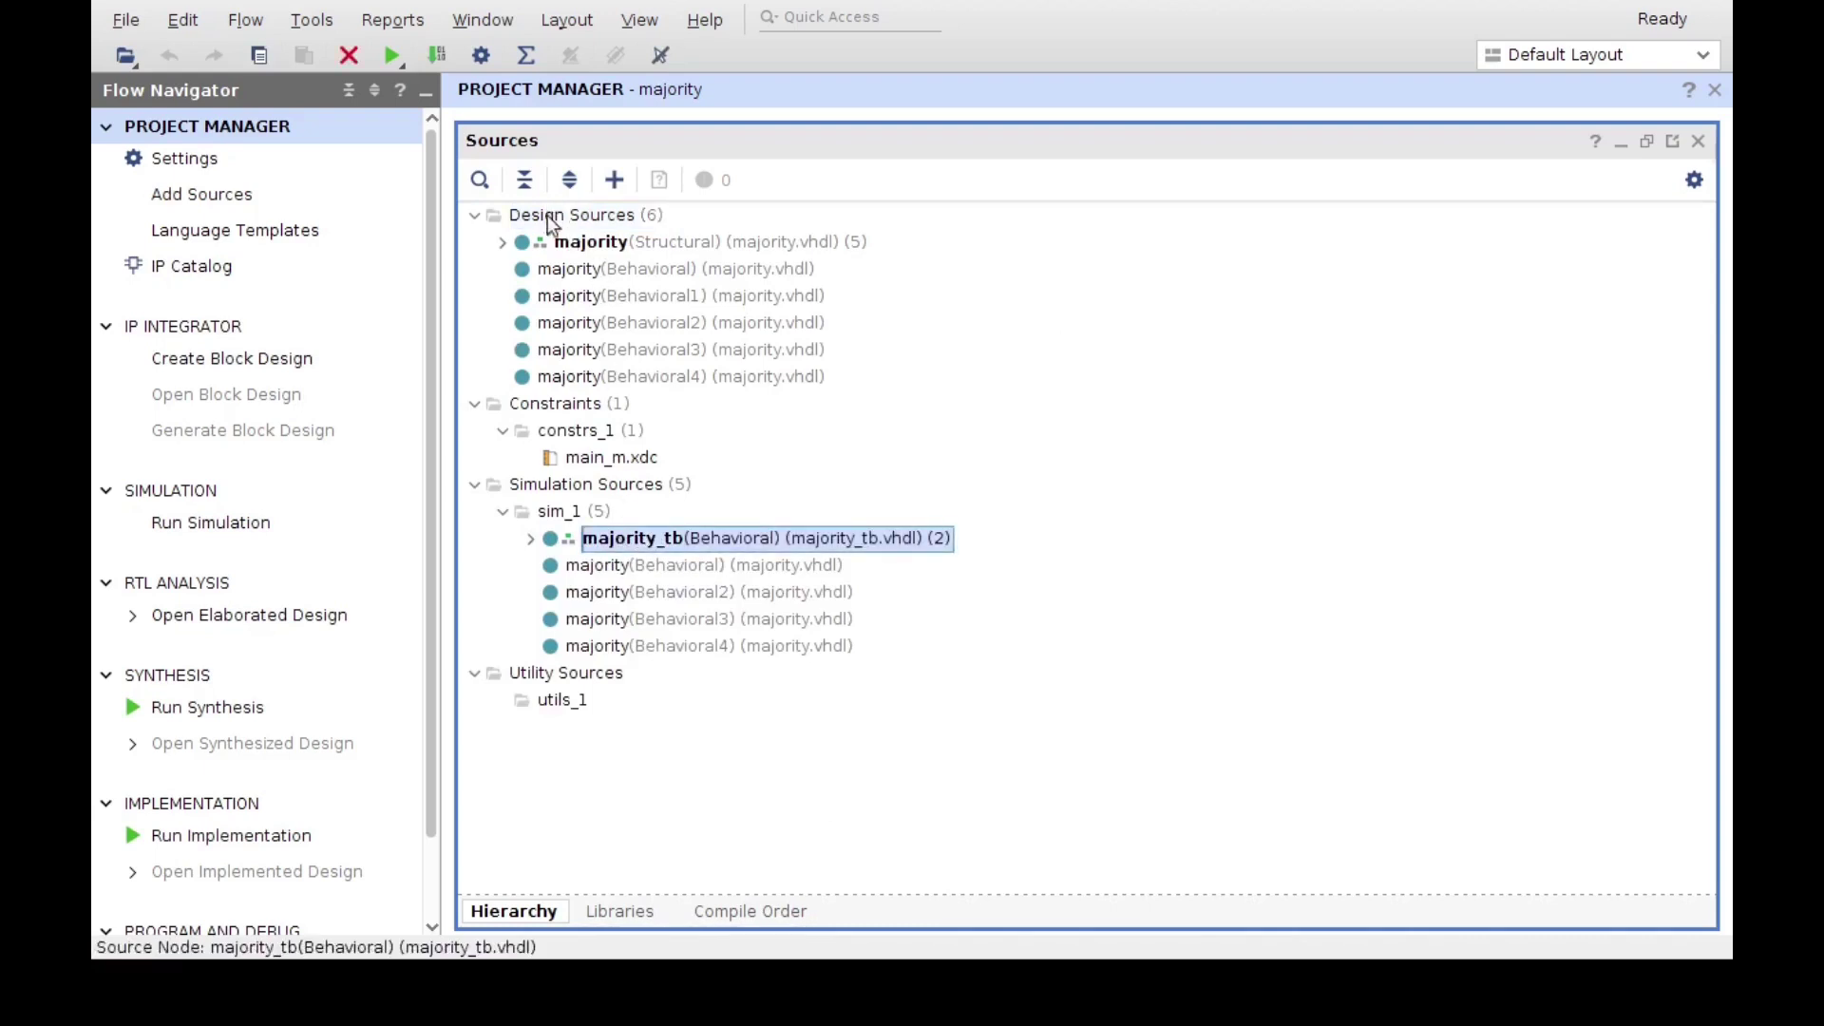
pyautogui.click(587, 243)
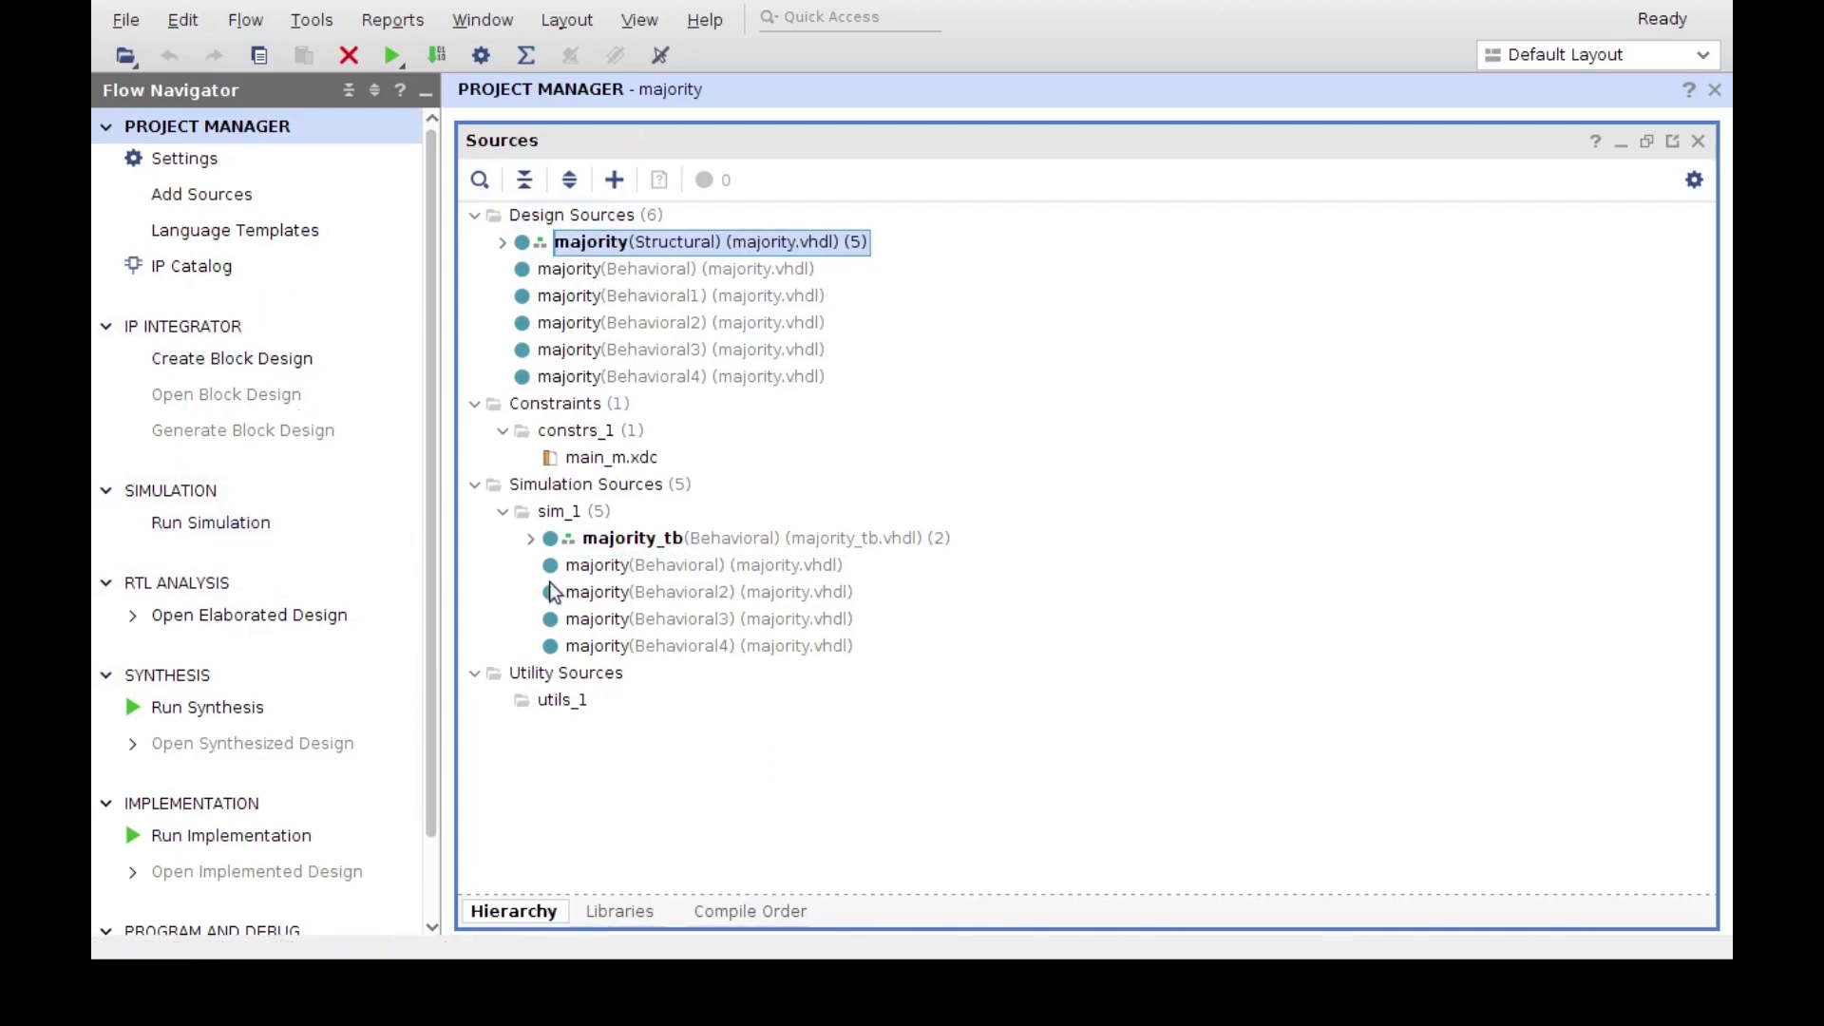
pyautogui.click(200, 533)
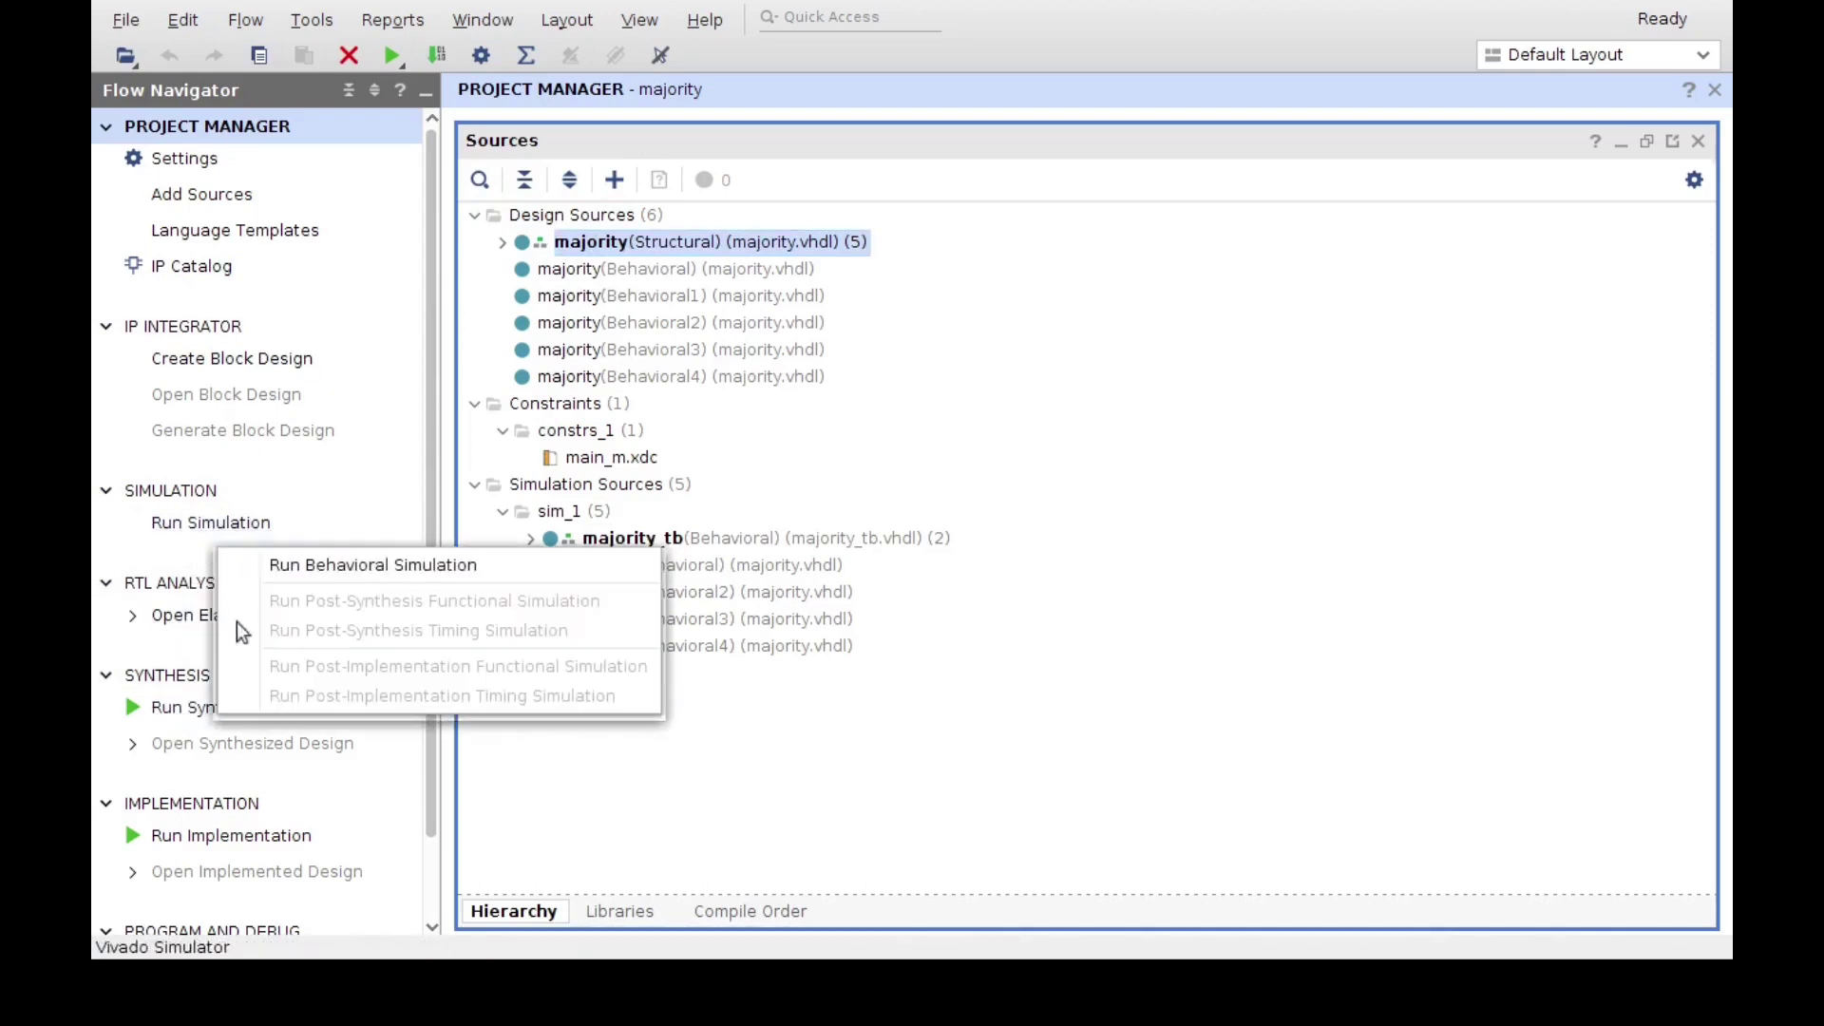
pyautogui.click(121, 509)
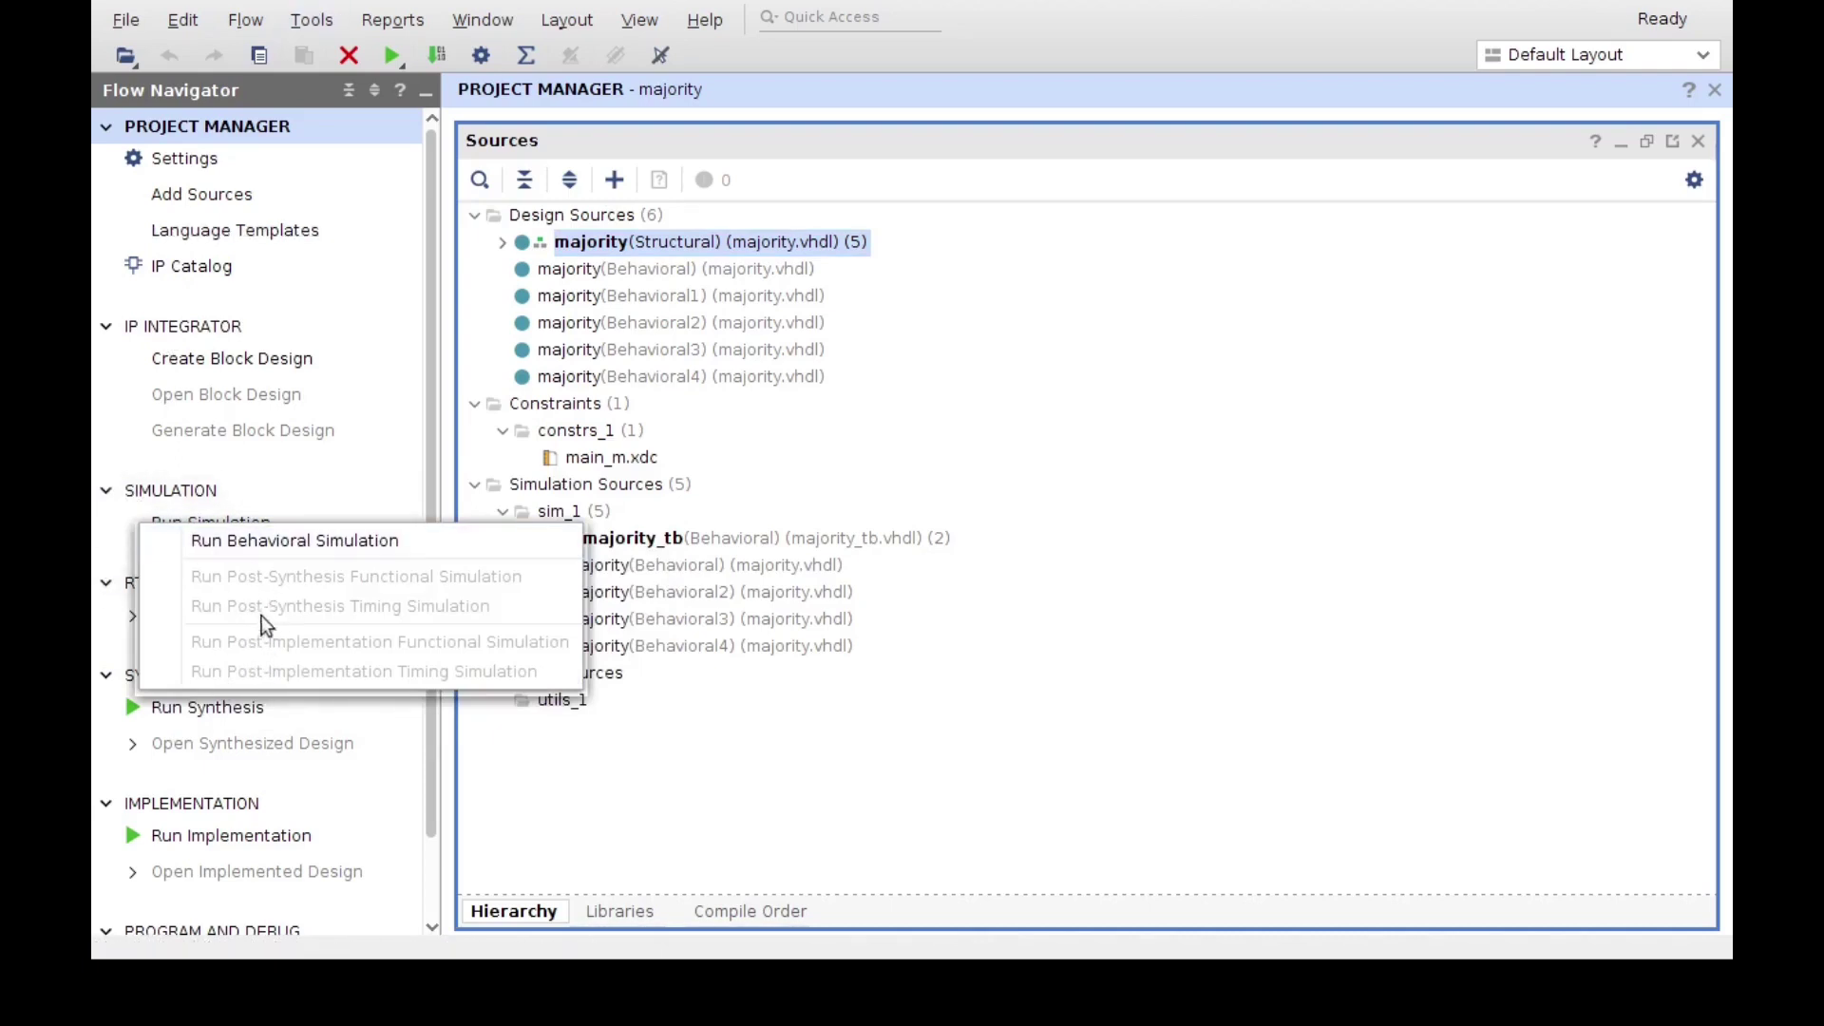
pyautogui.click(300, 540)
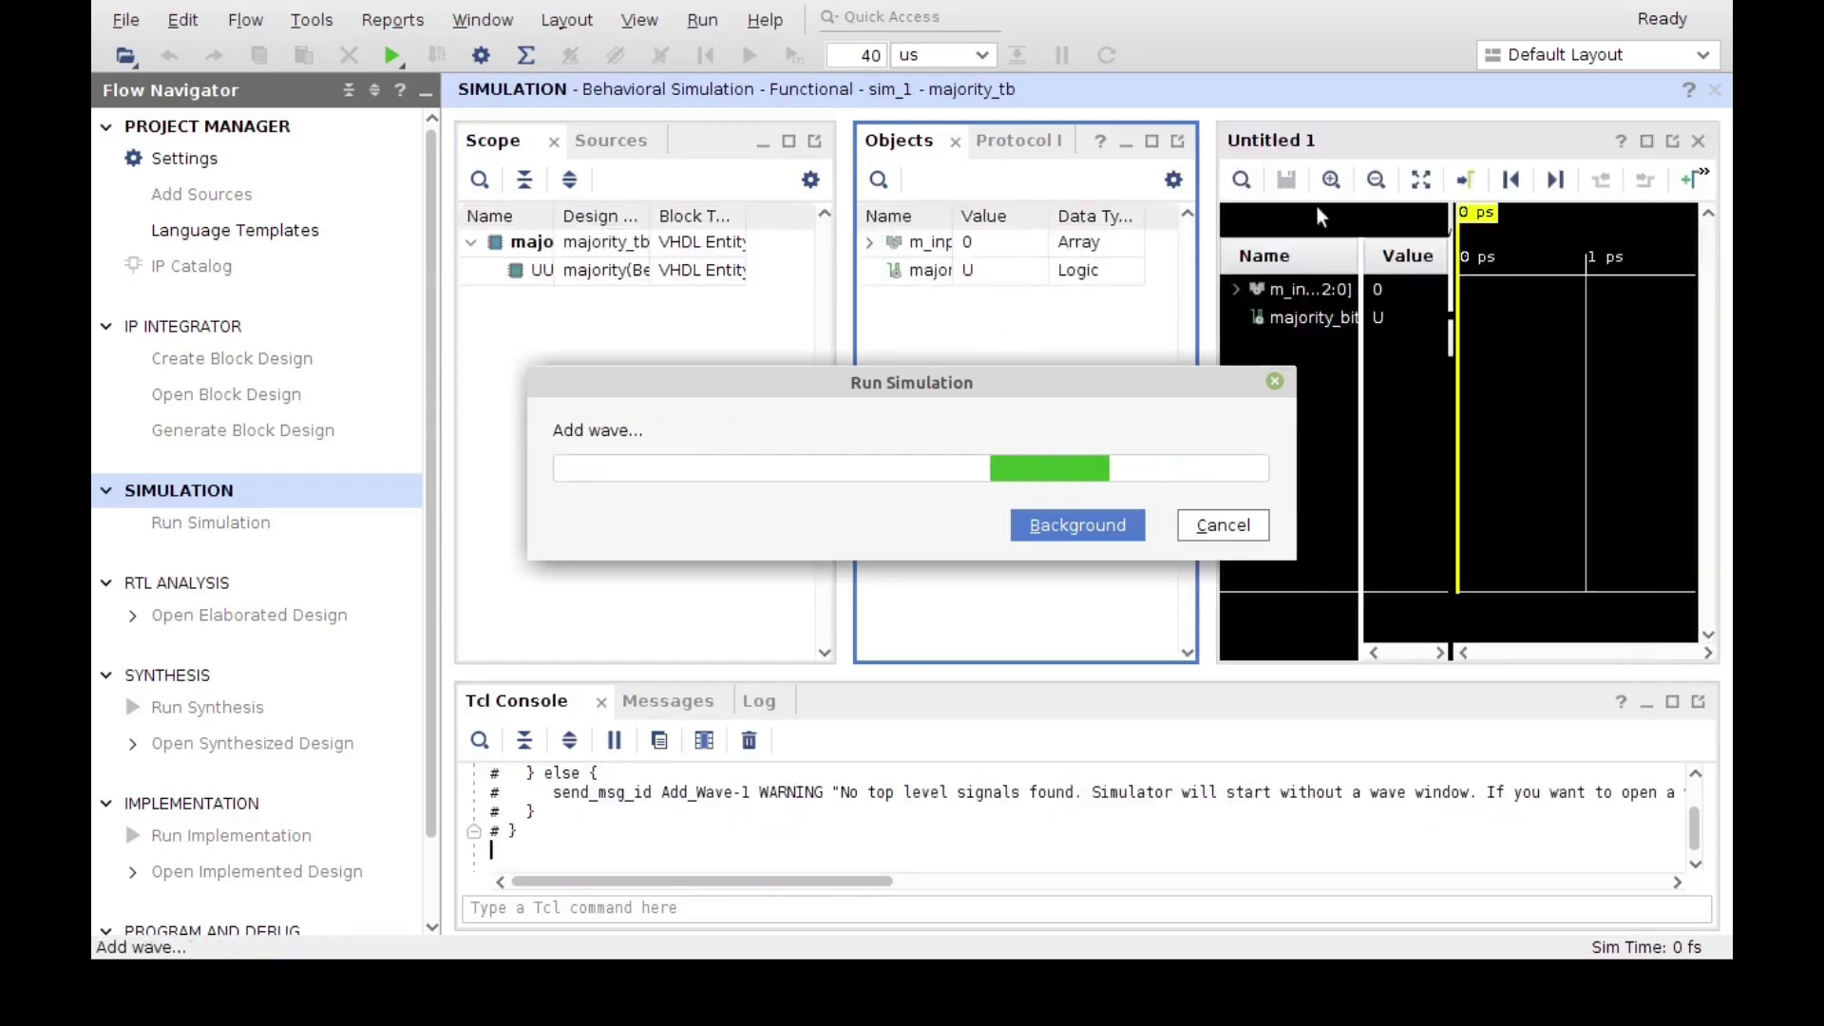
# Step: Maximize the Untitled 1 waveform panel once the 1 us simulation finishes
pyautogui.click(1647, 144)
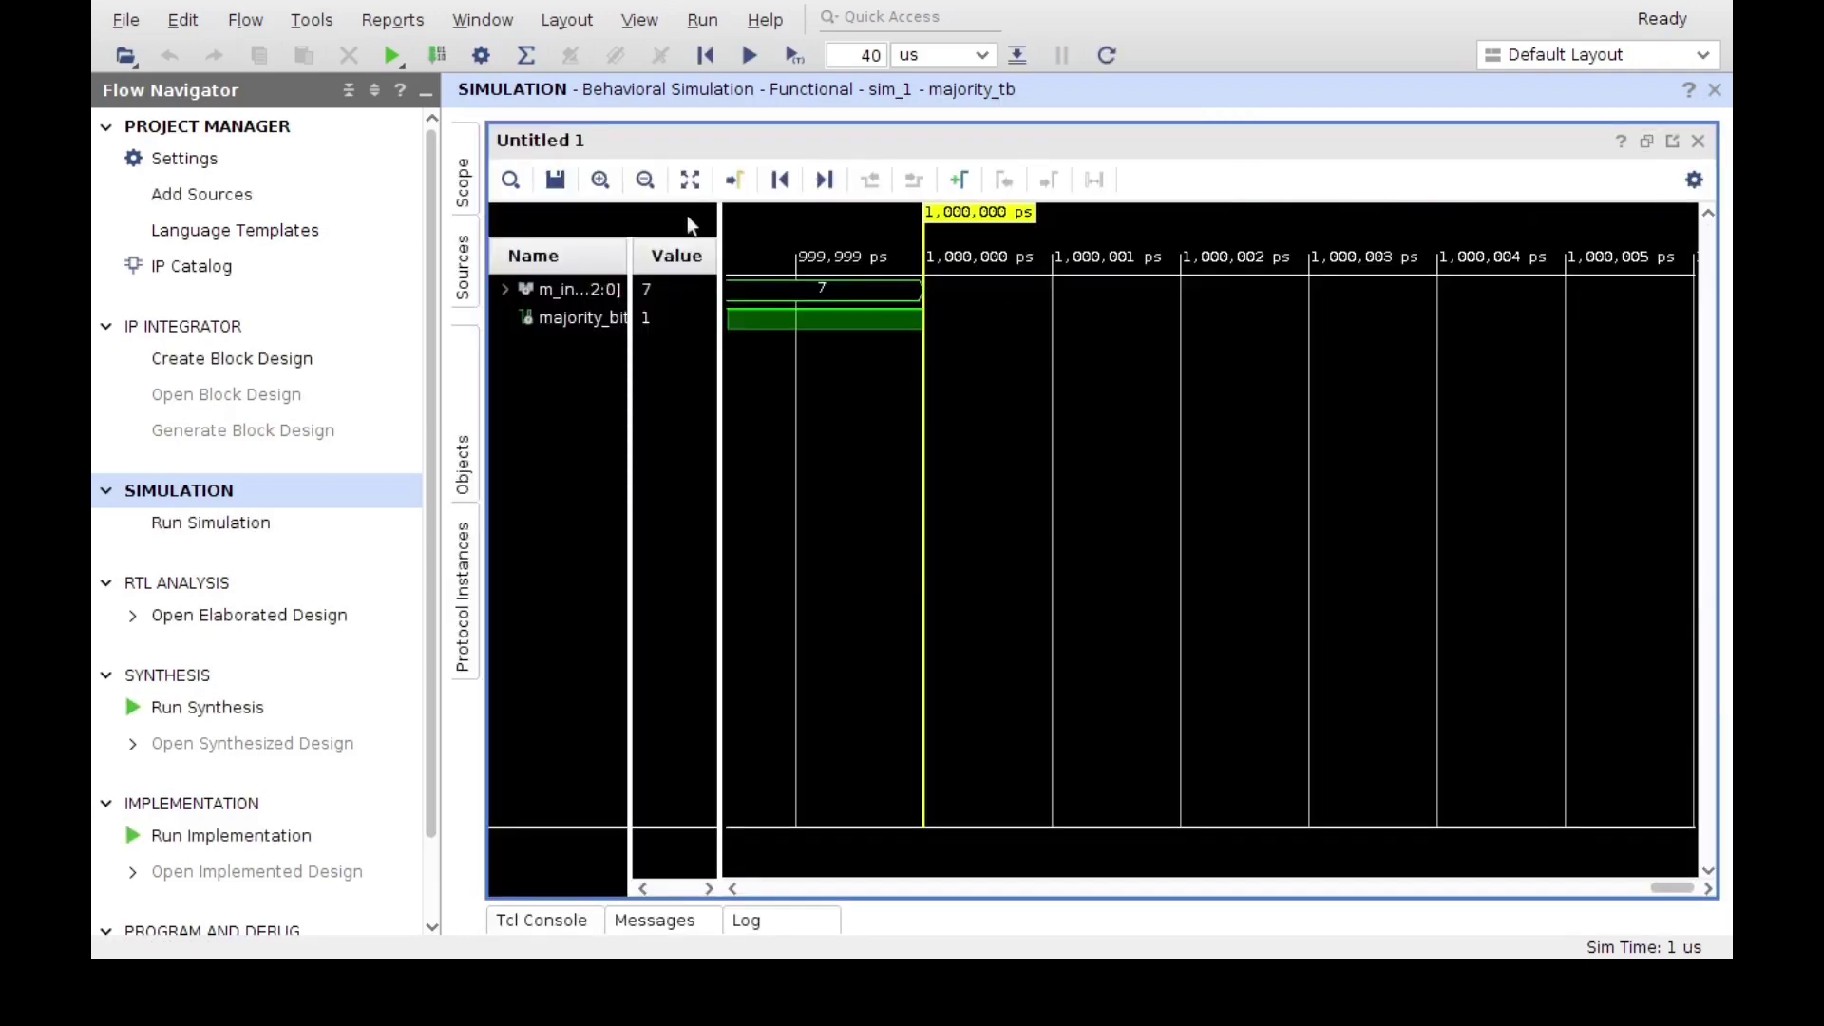
# Step: Fit the waveform to the run and undock it into a full-size window
pyautogui.click(690, 179)
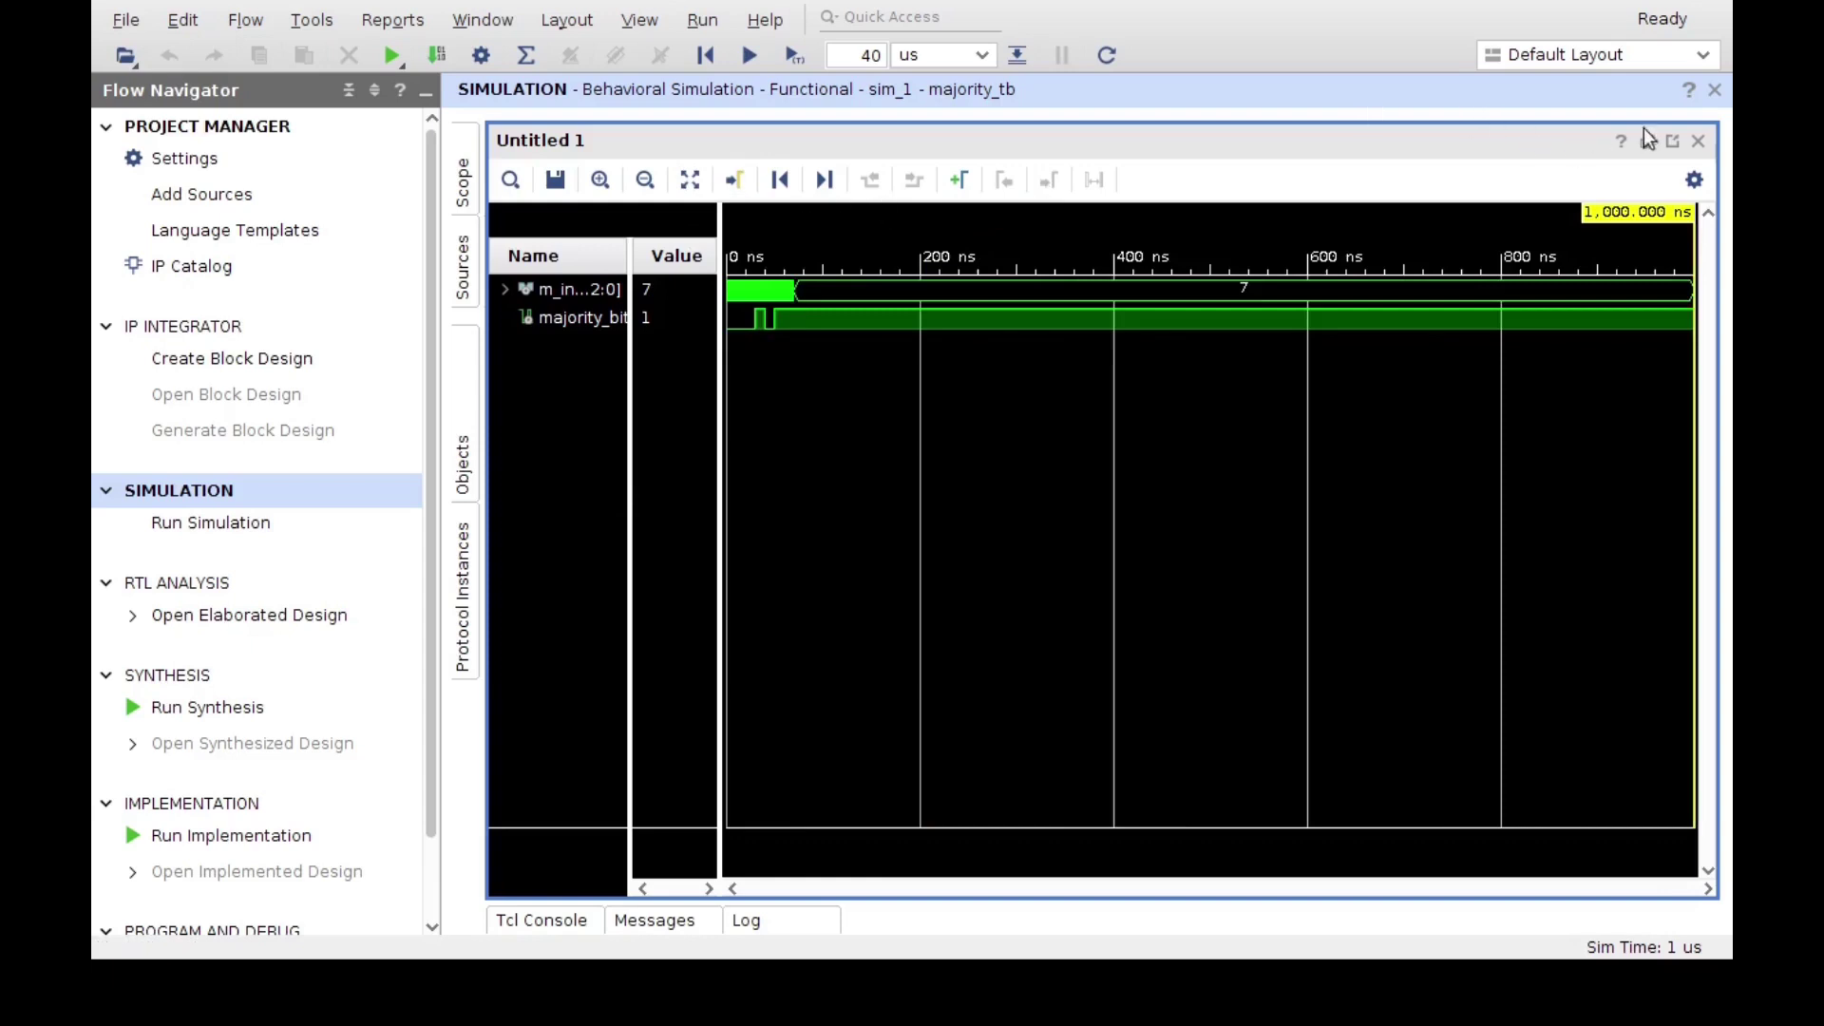
pyautogui.click(1672, 143)
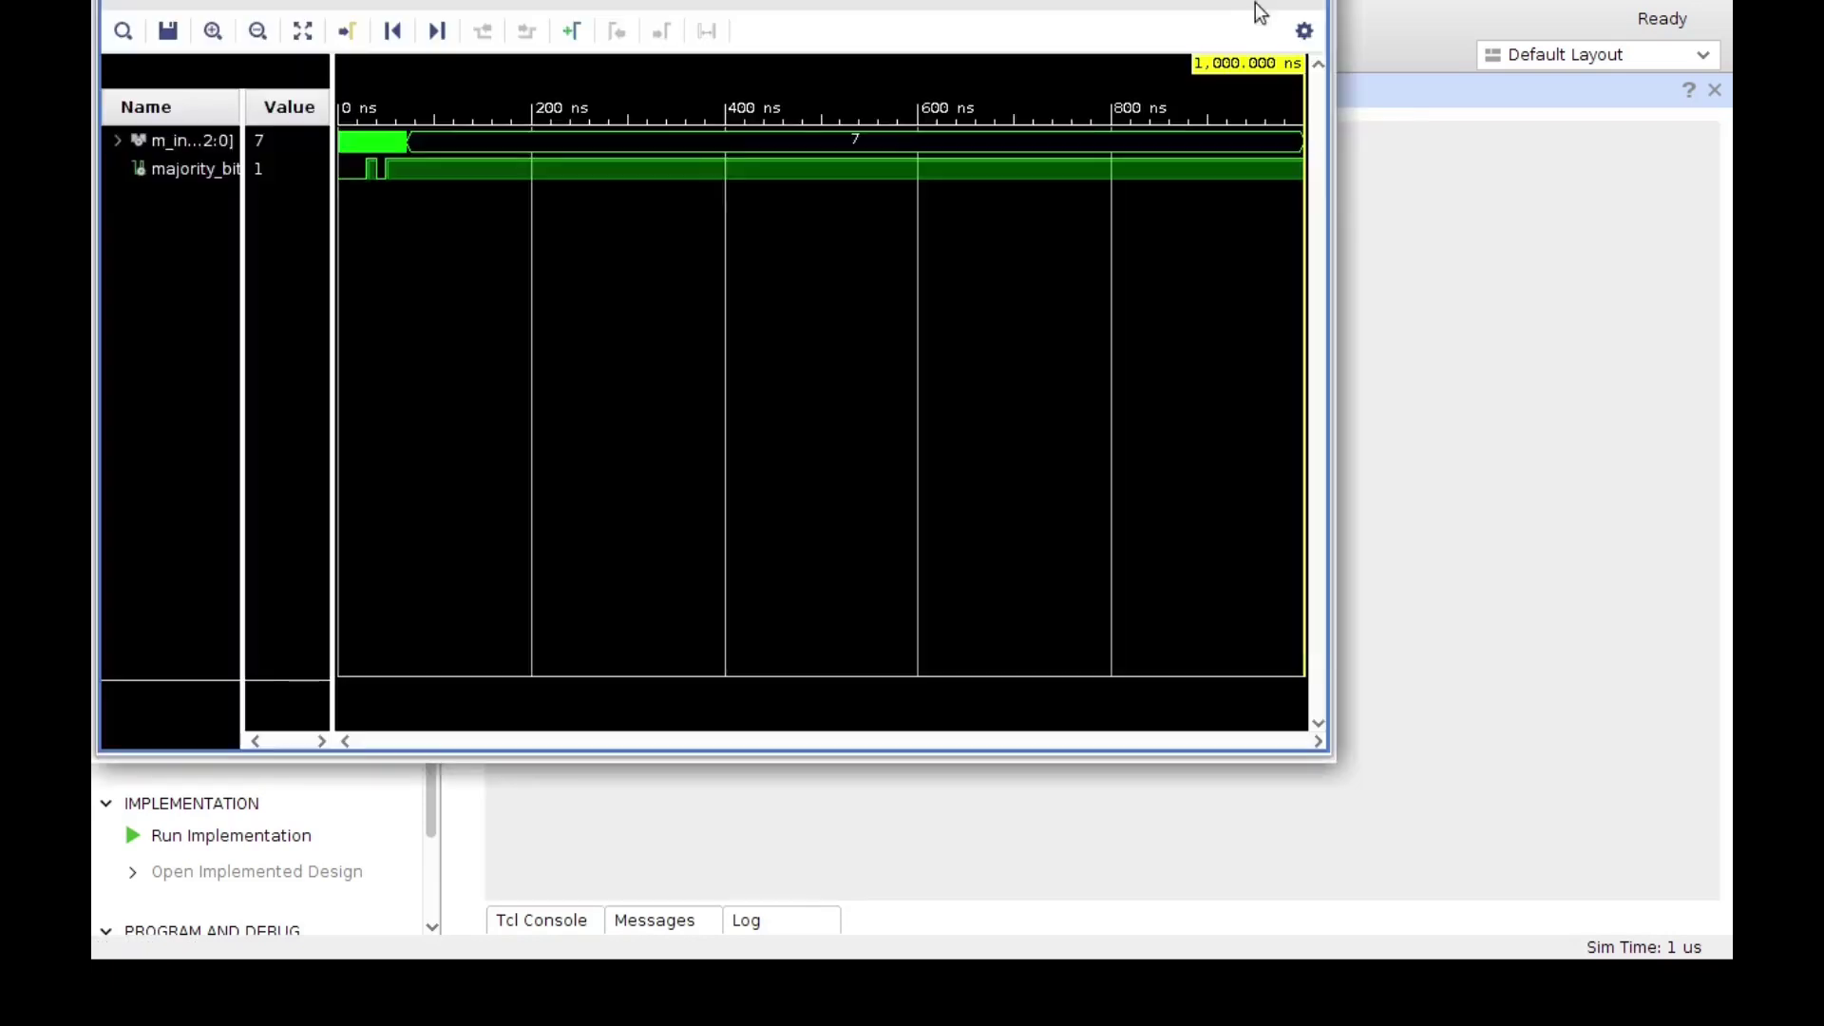
pyautogui.doubleClick(1263, 5)
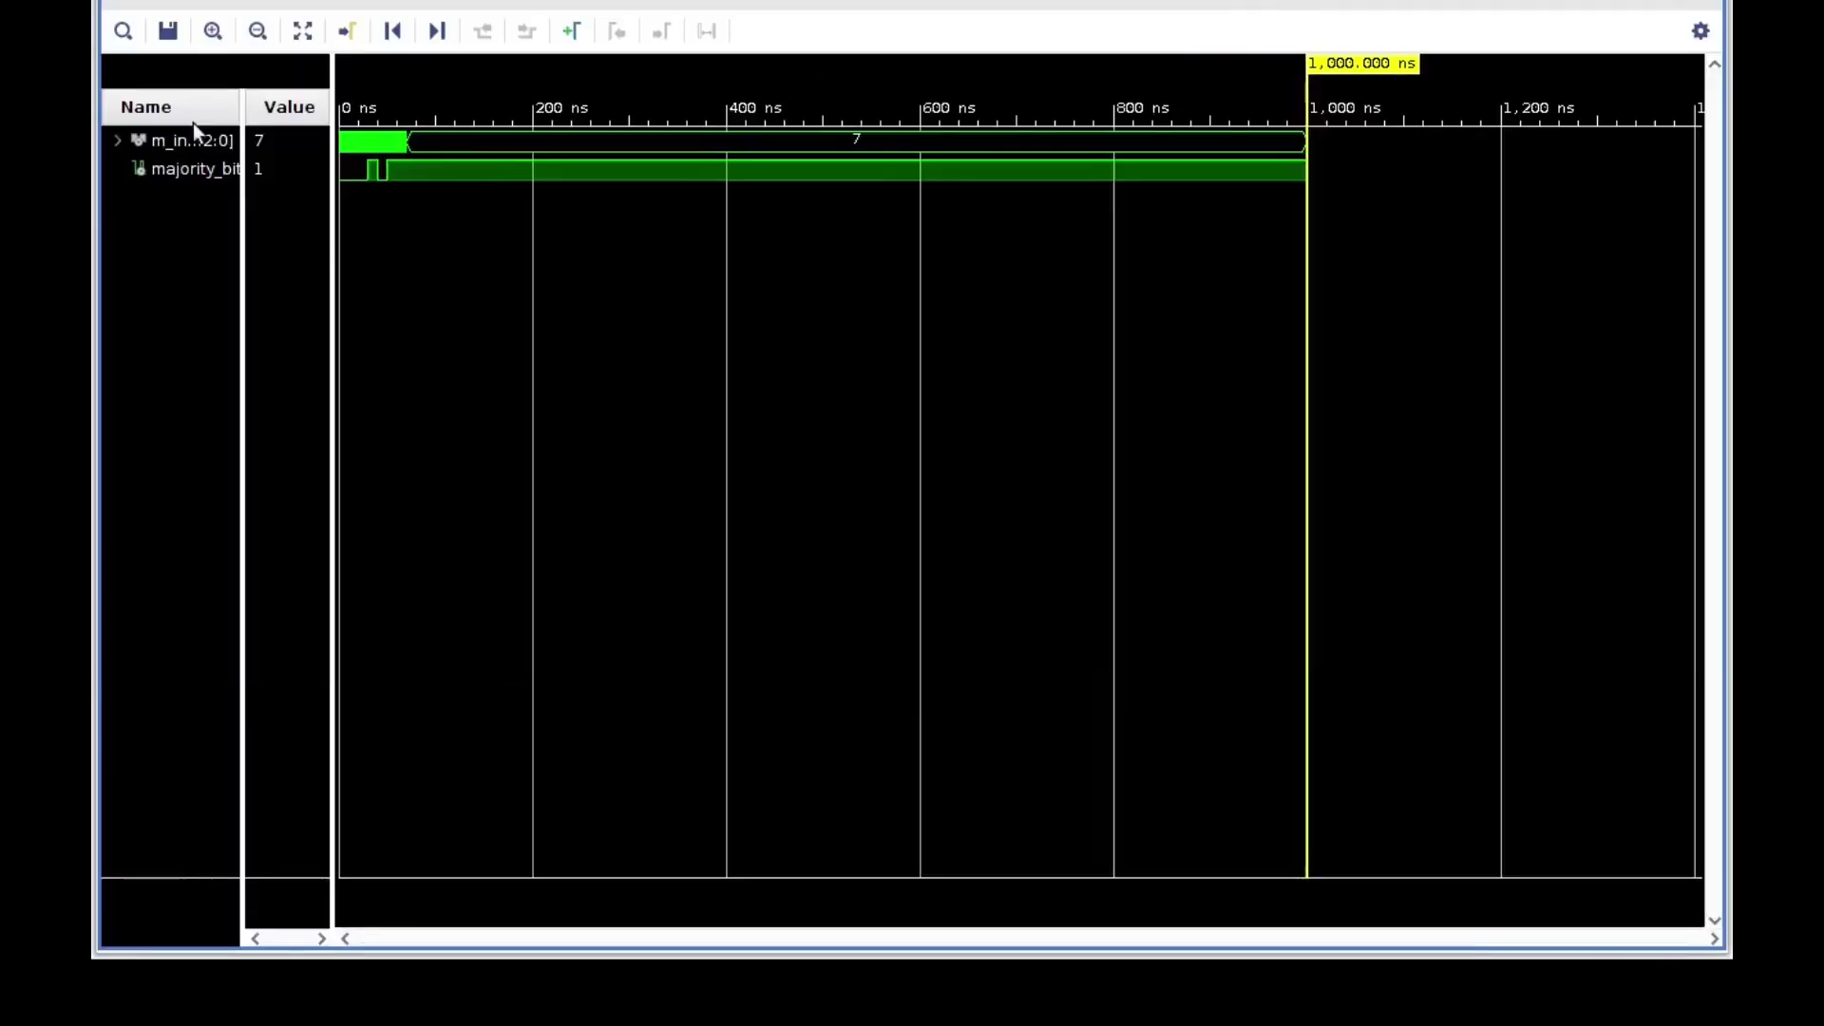
# Step: Read signal values at 520 and 638 ns, return to 0 ns, and zoom in on the start
pyautogui.click(304, 31)
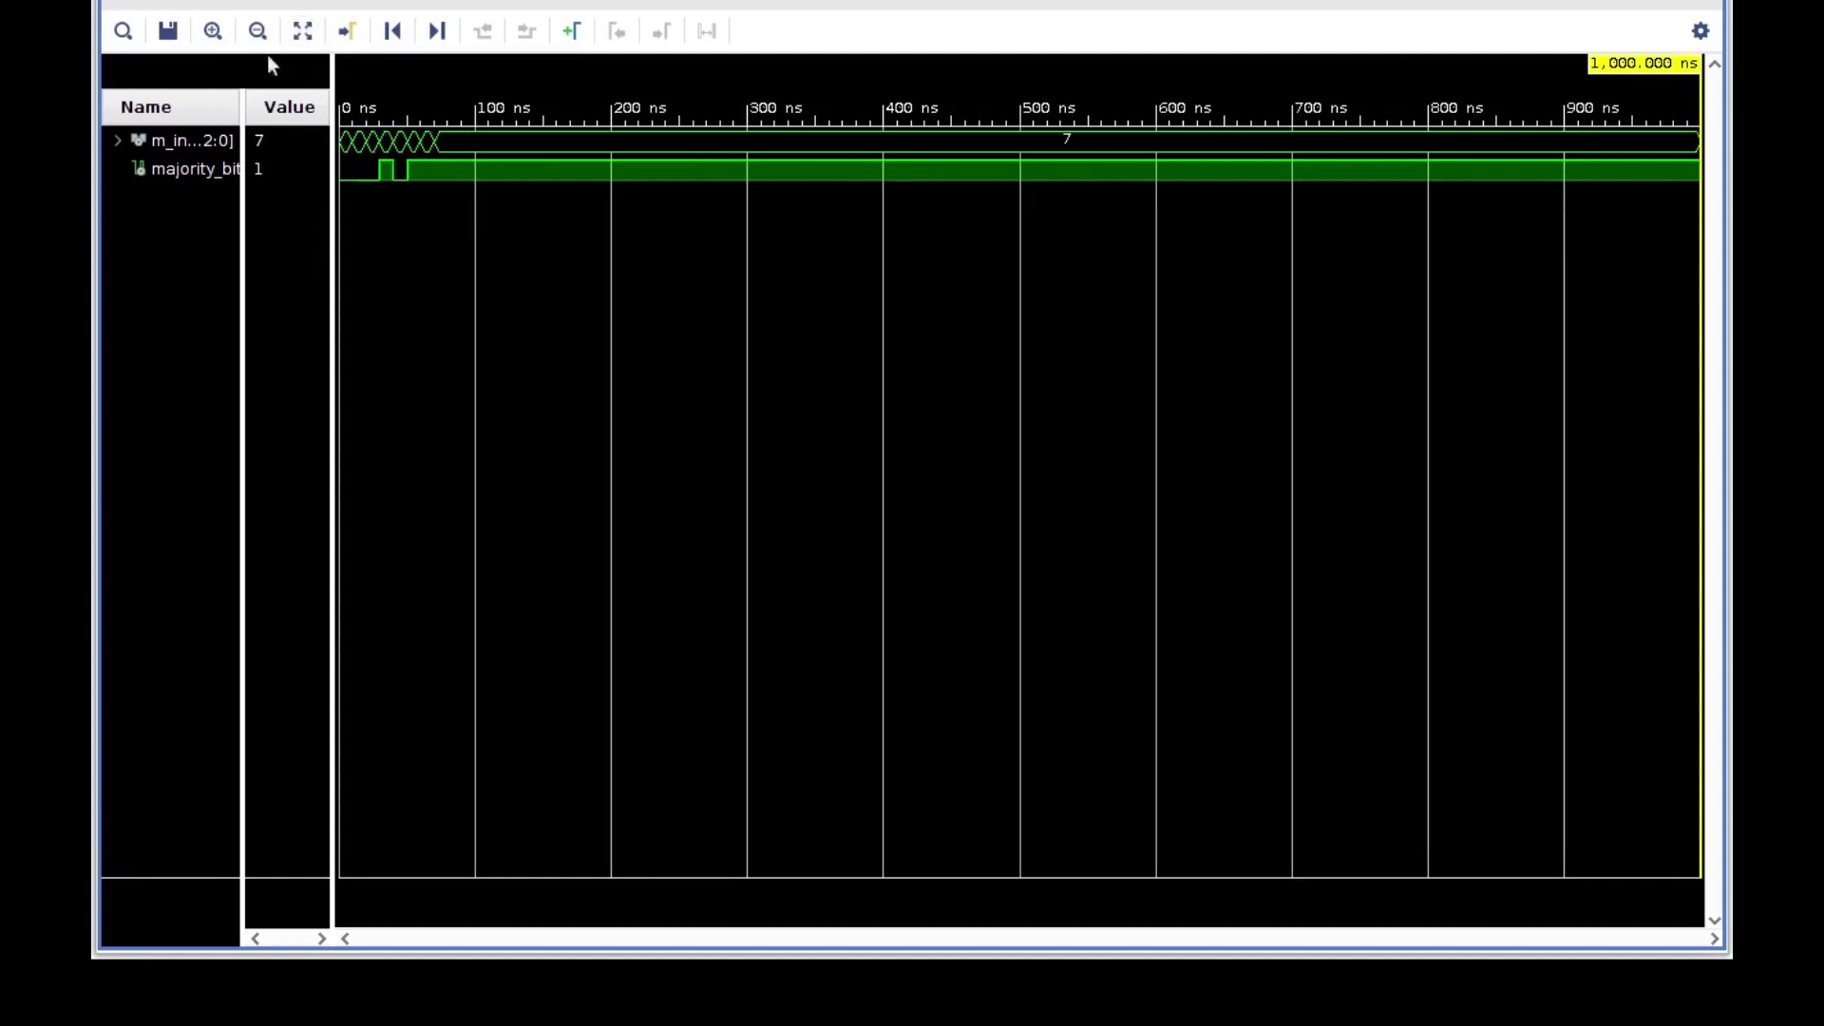
pyautogui.click(392, 33)
pyautogui.click(436, 31)
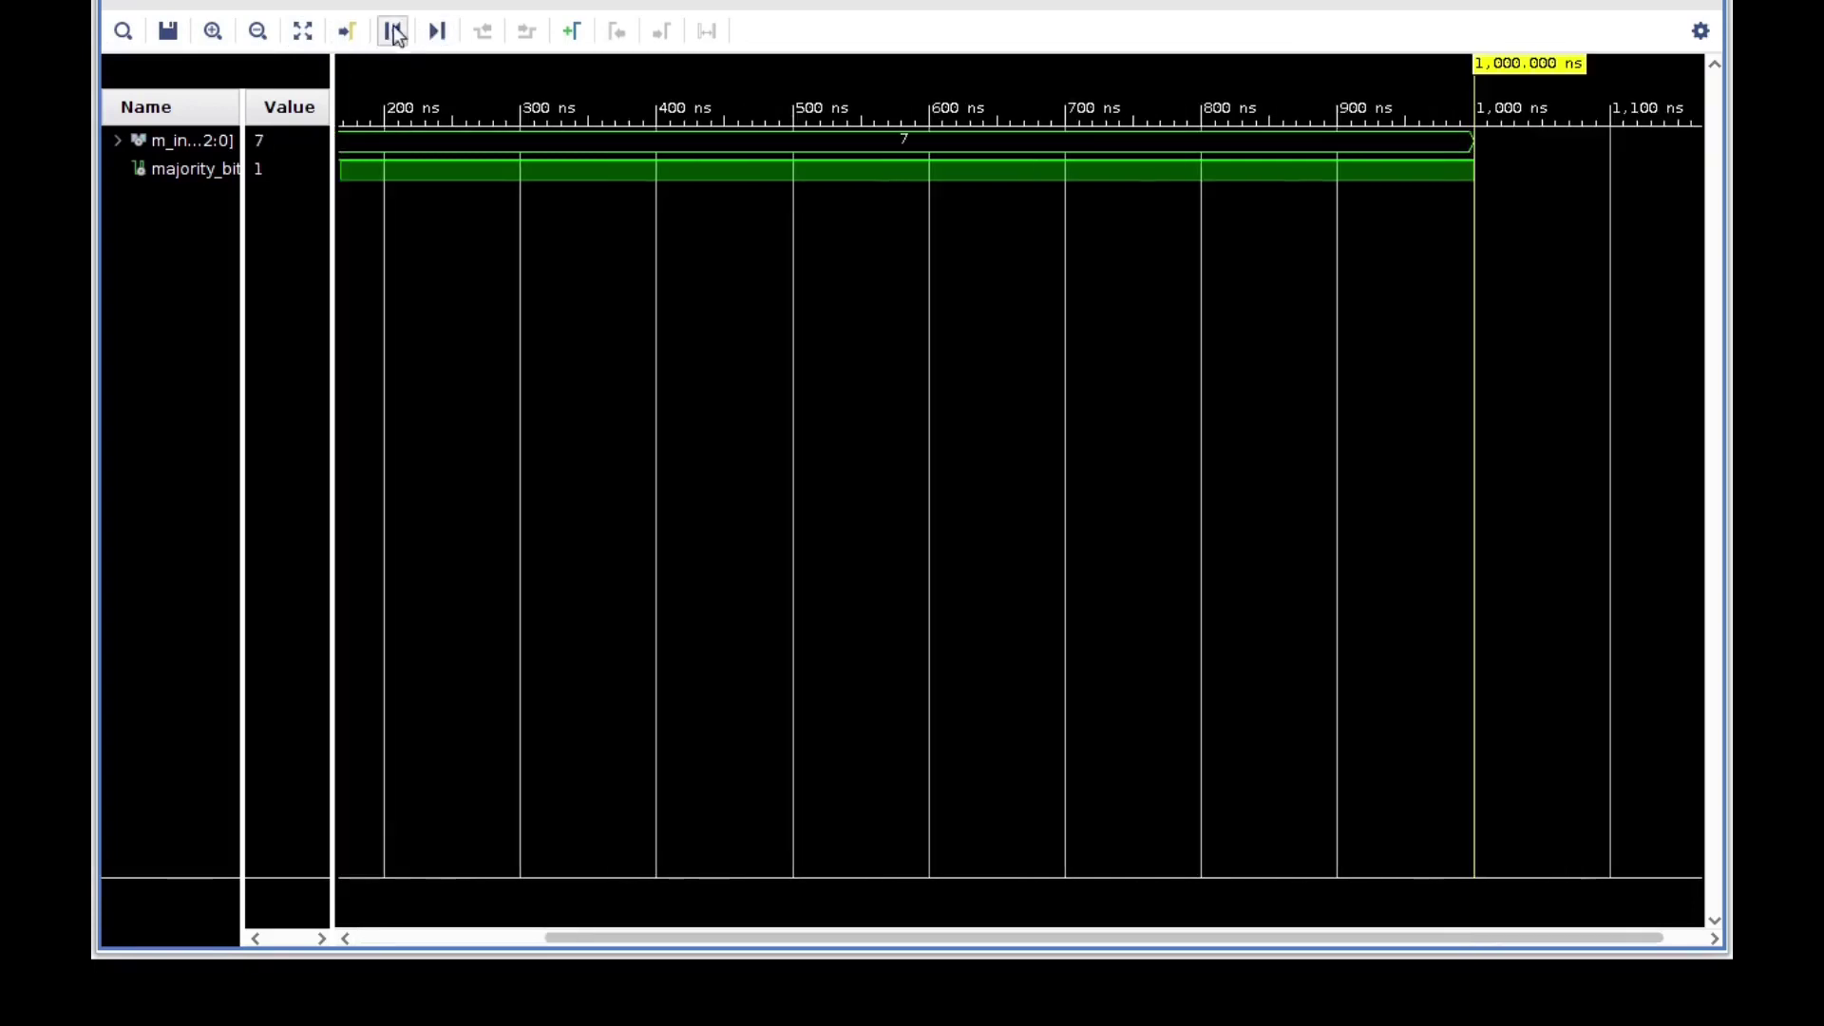
pyautogui.click(392, 33)
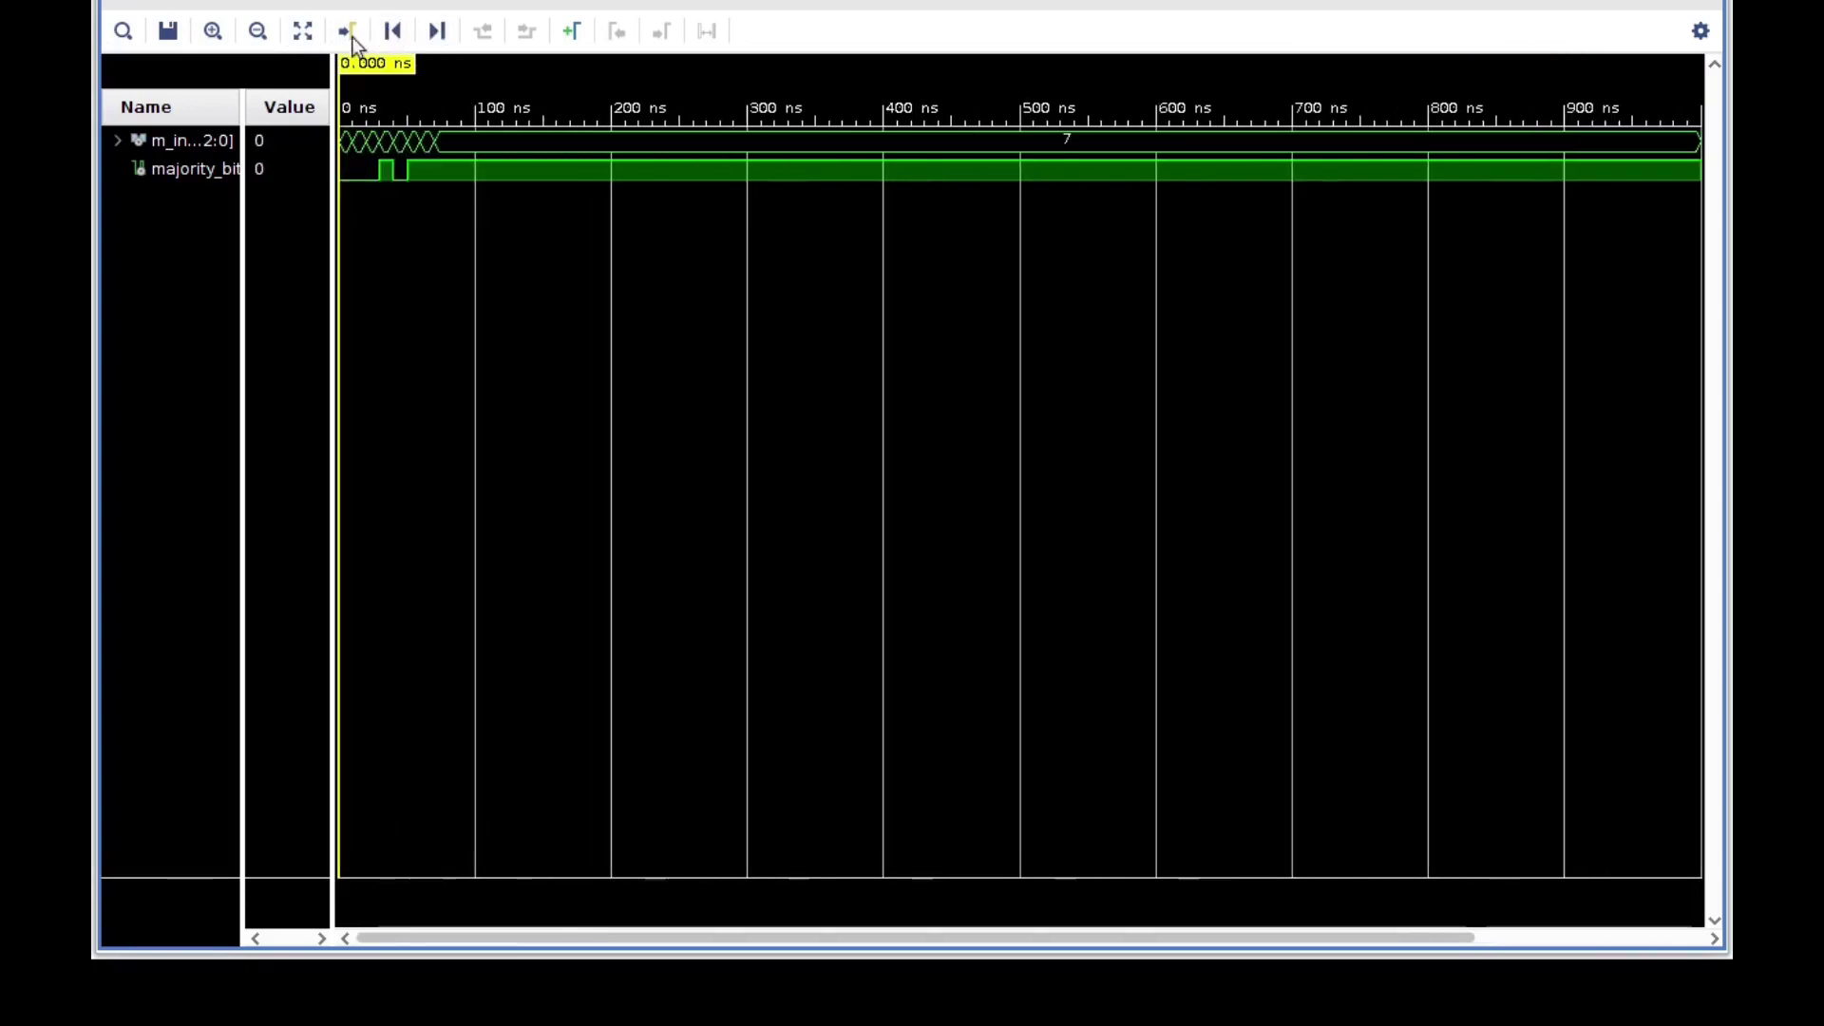
pyautogui.click(257, 30)
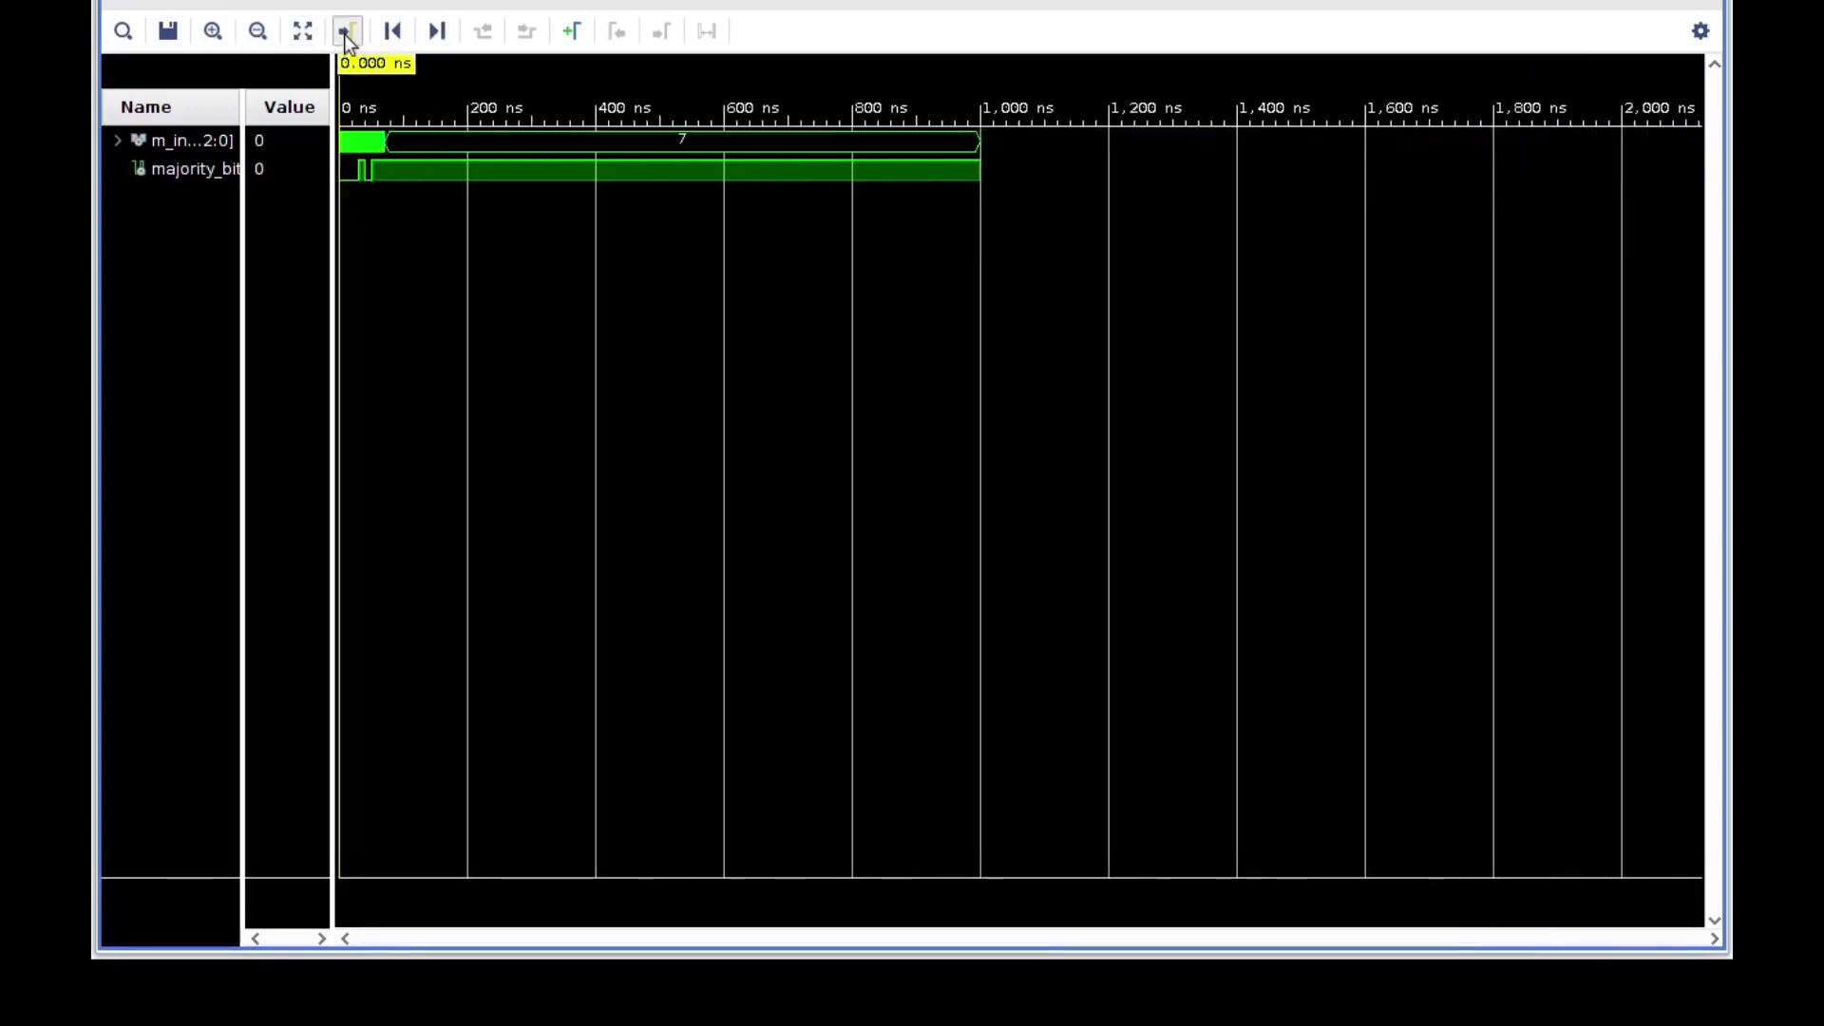
pyautogui.click(672, 156)
pyautogui.click(749, 145)
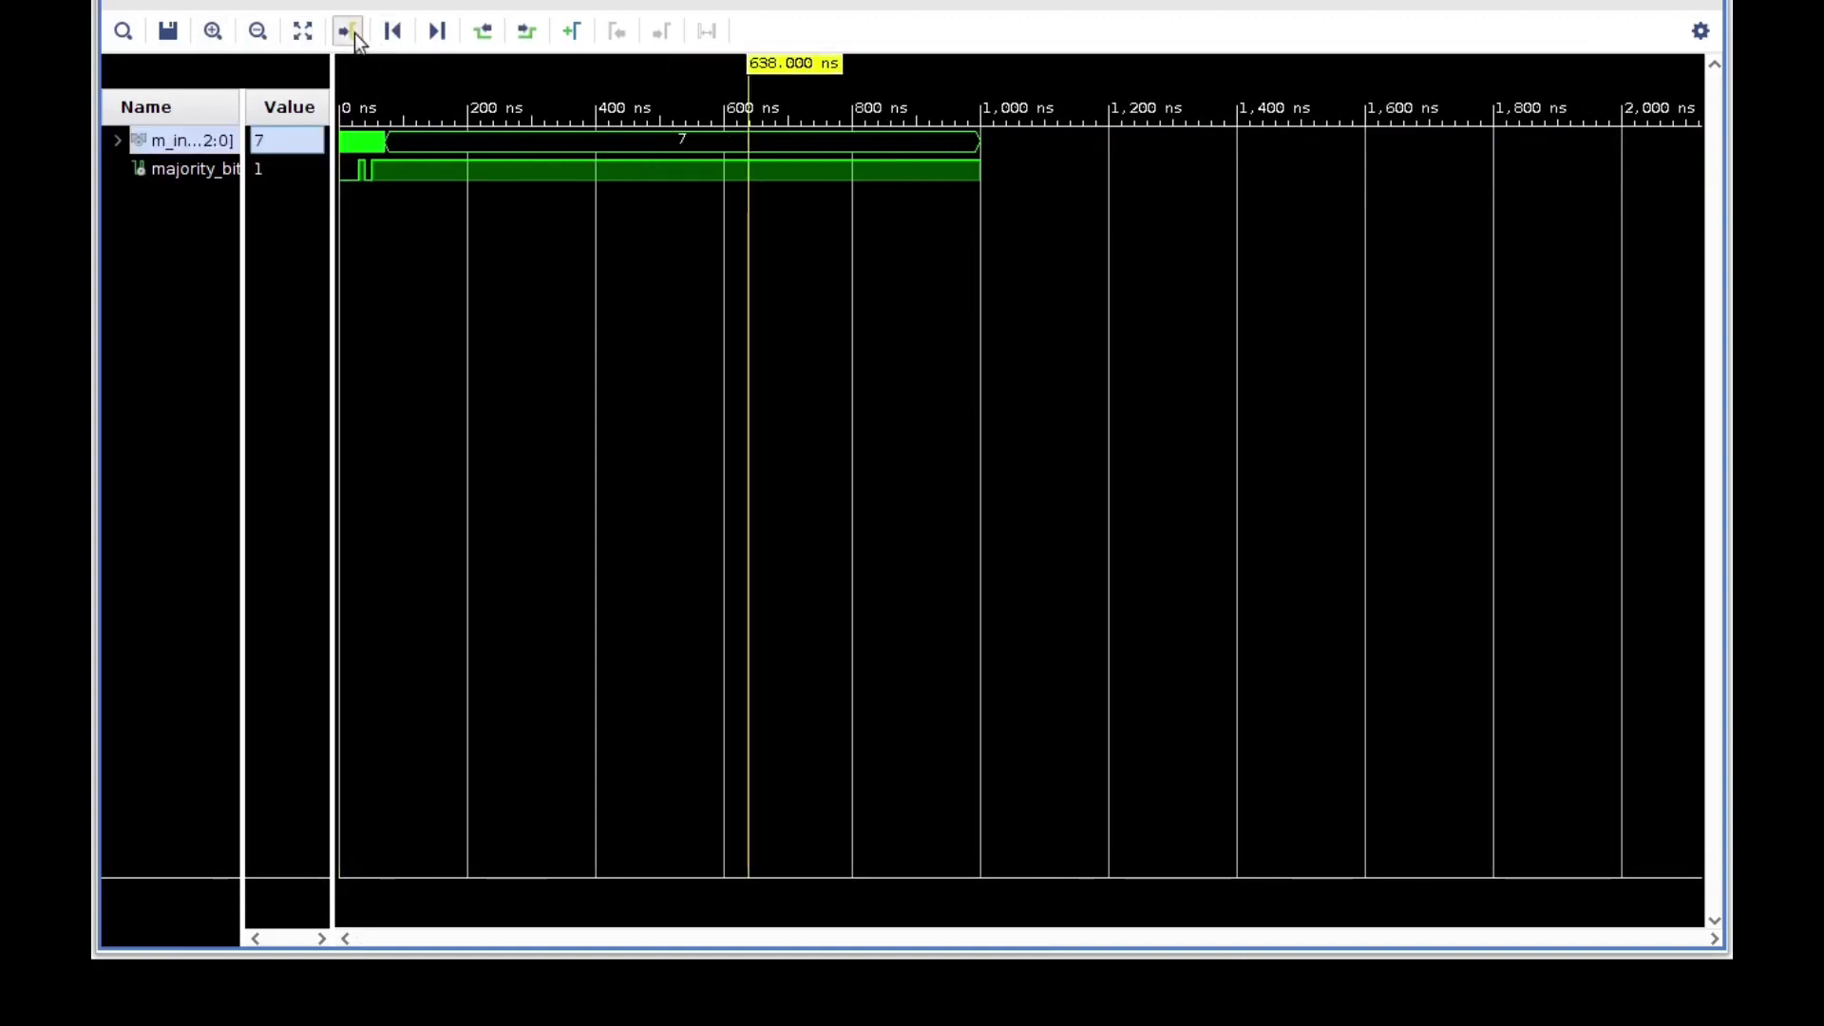
pyautogui.click(353, 88)
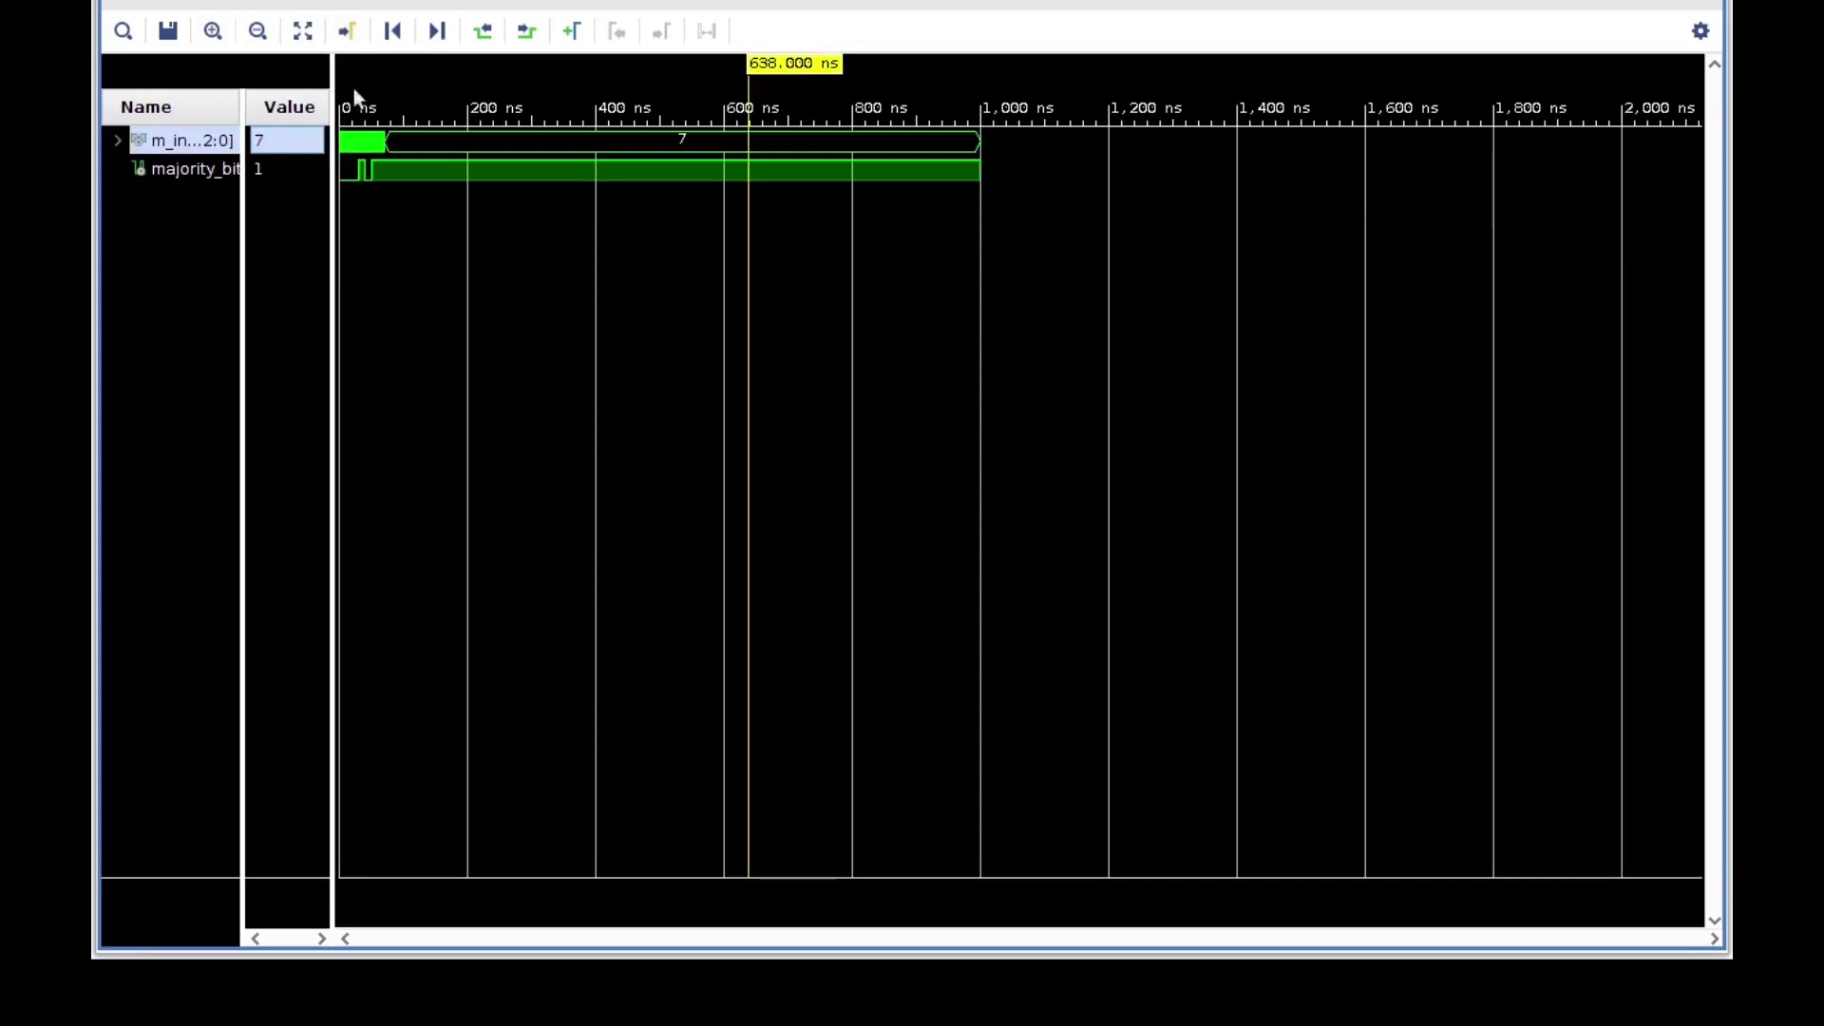
pyautogui.click(213, 32)
pyautogui.click(213, 31)
# Step: Zoom the waveform to the first 100 ns and expand m_in into bits [2], [1], [0]
pyautogui.click(213, 31)
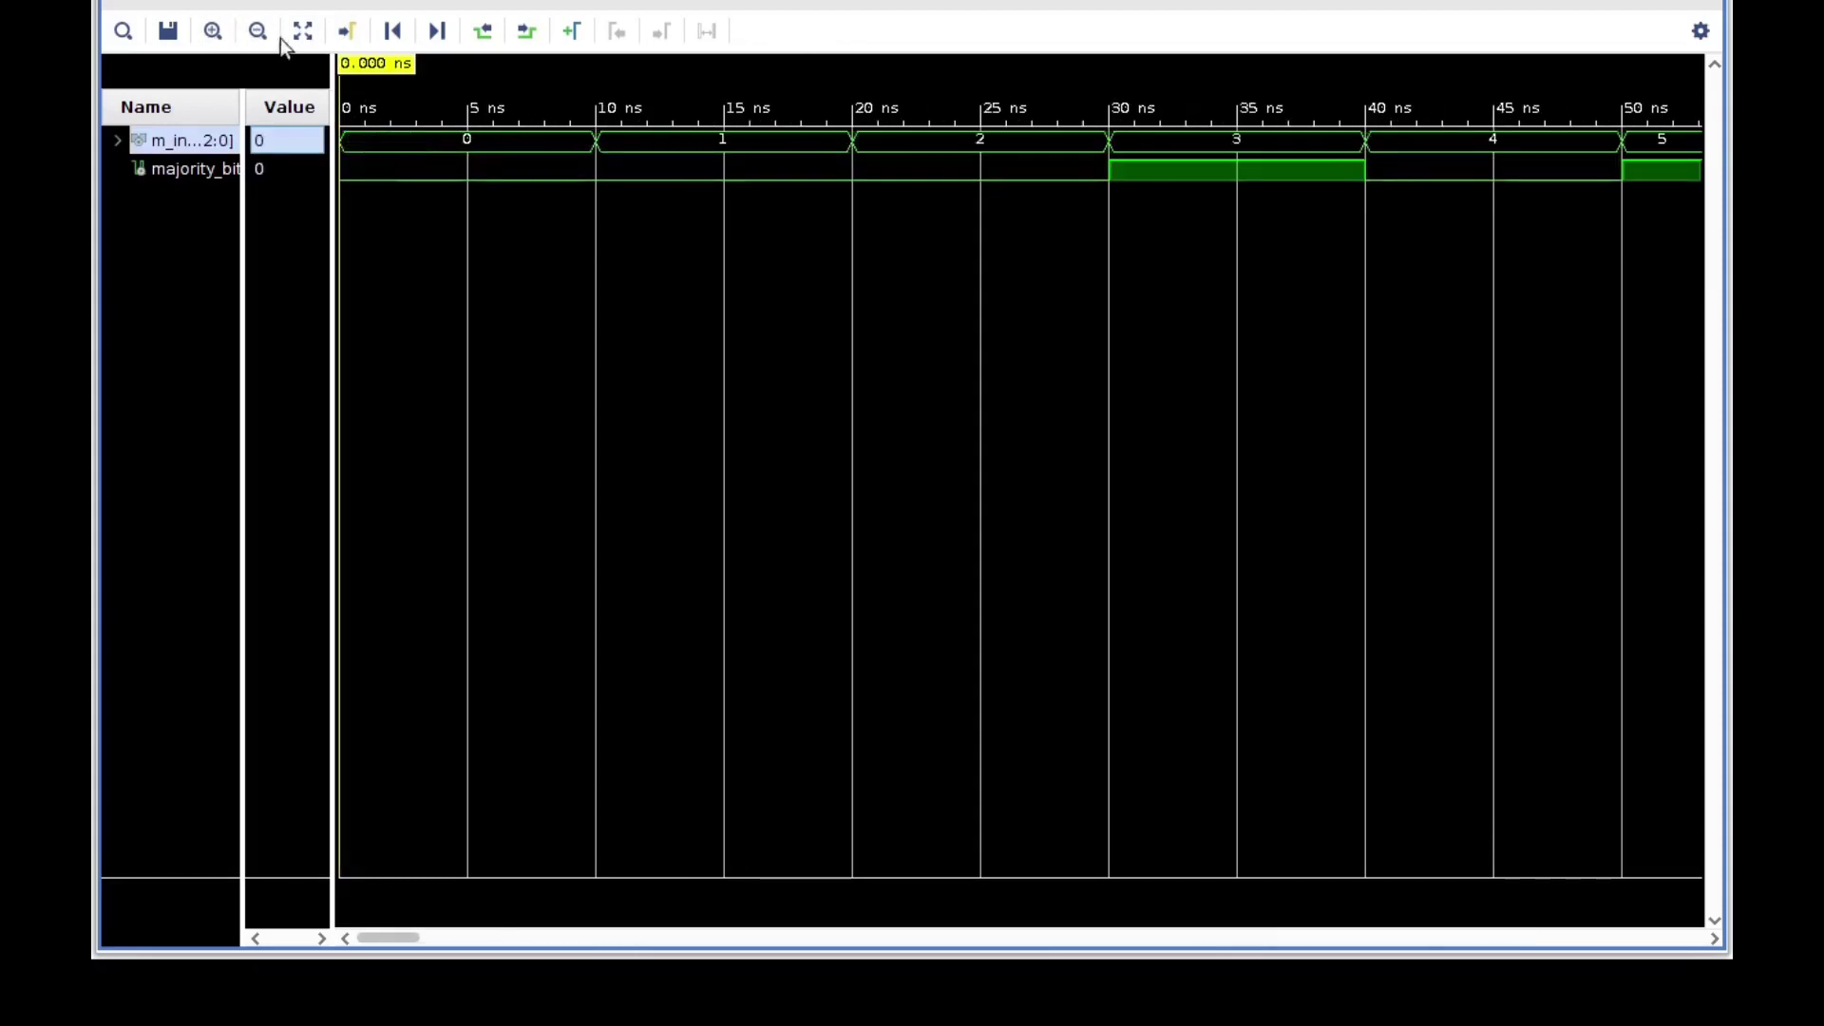
pyautogui.click(258, 31)
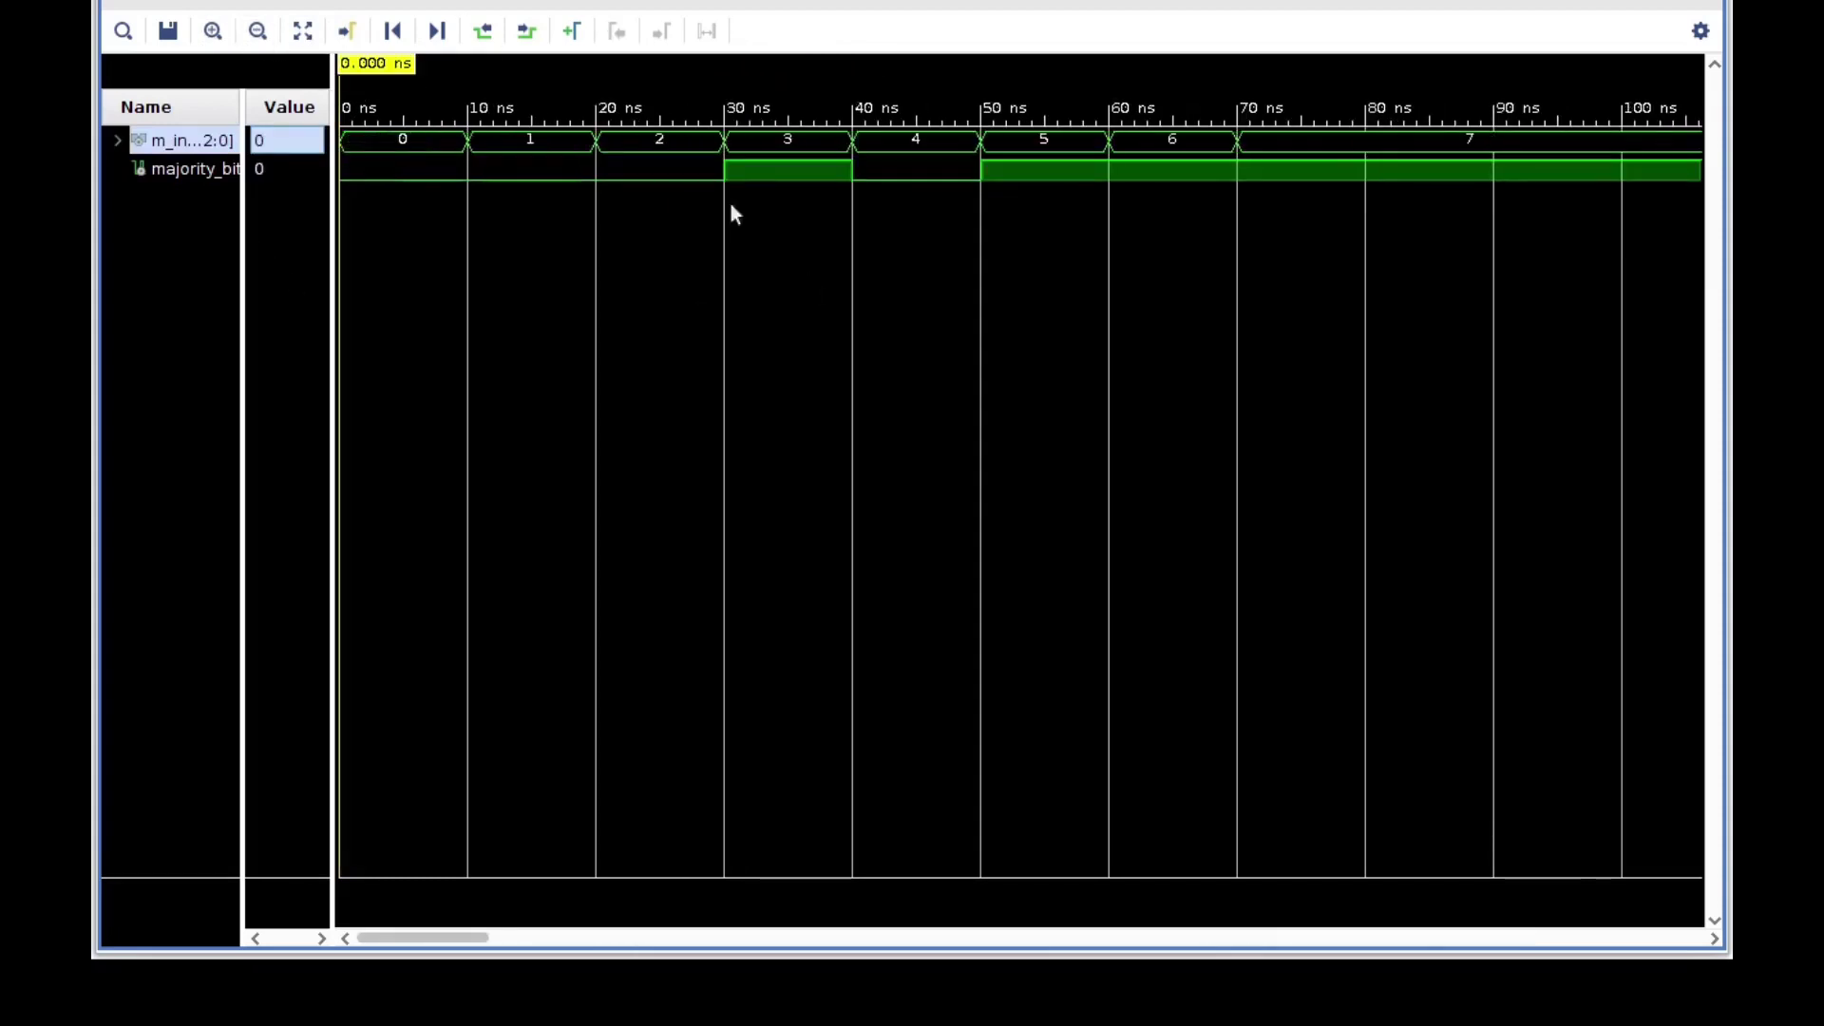
pyautogui.click(746, 172)
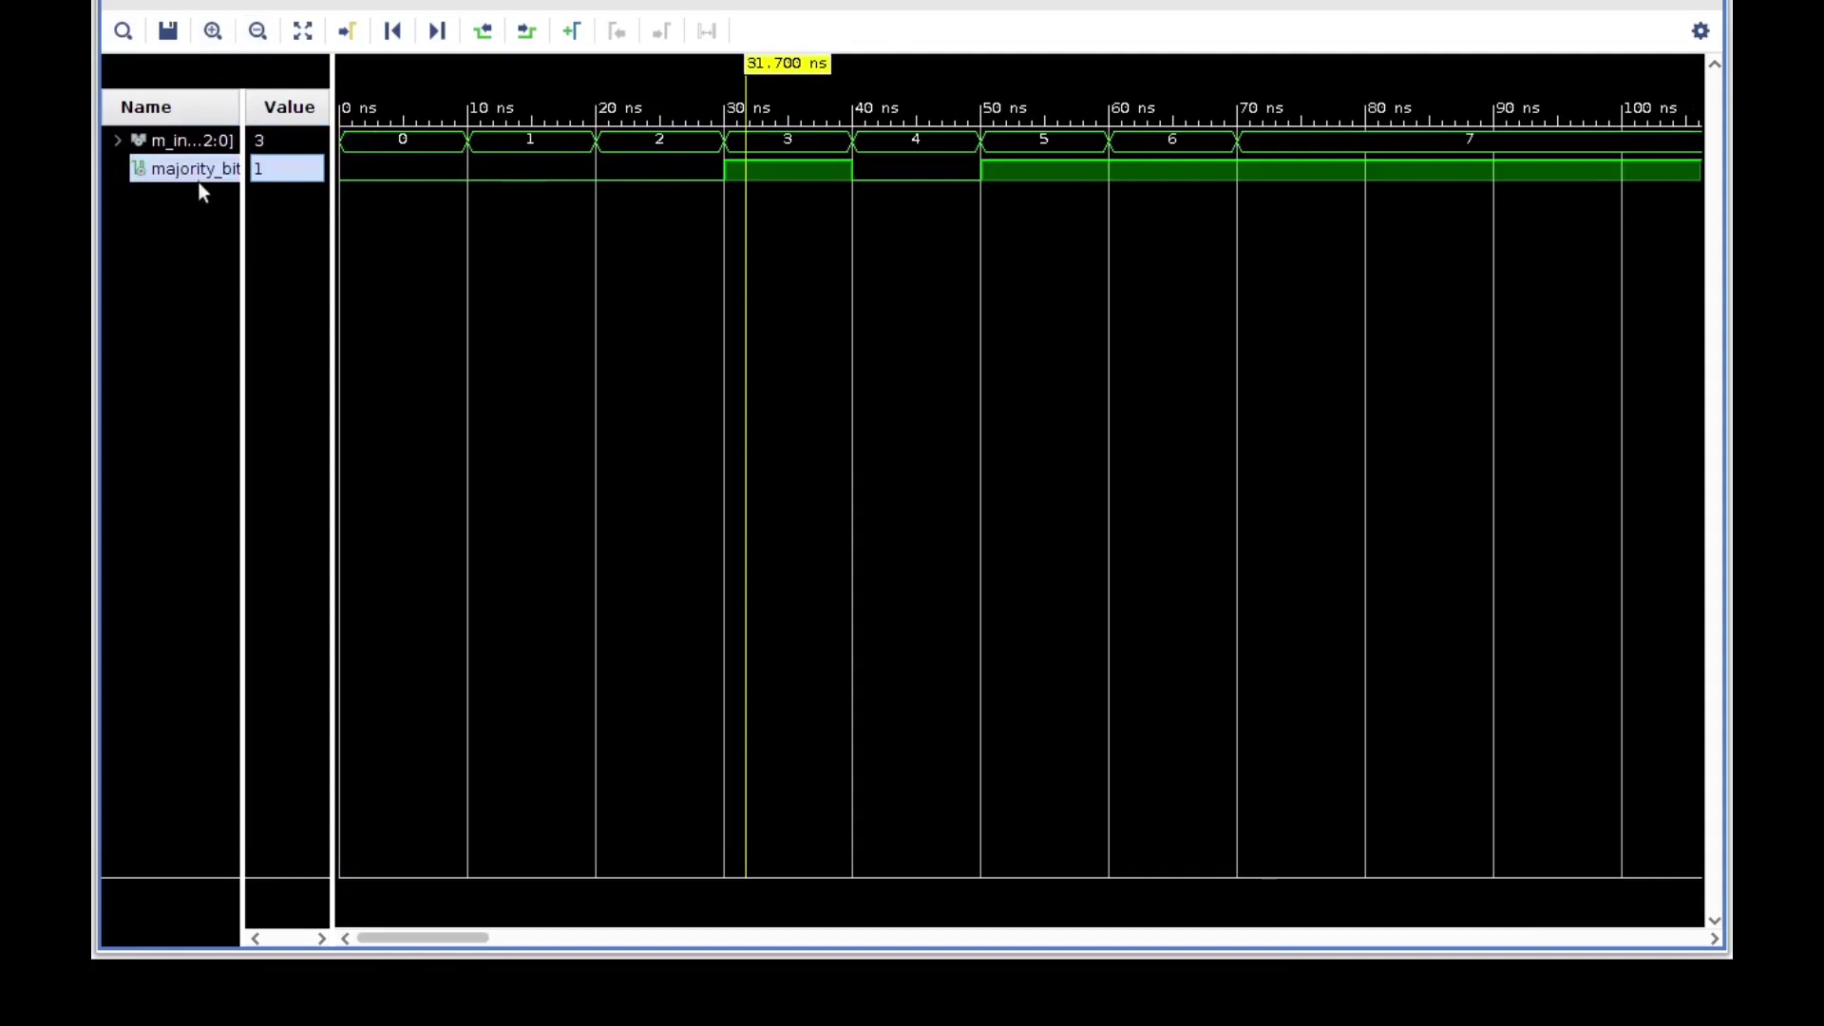
pyautogui.click(118, 140)
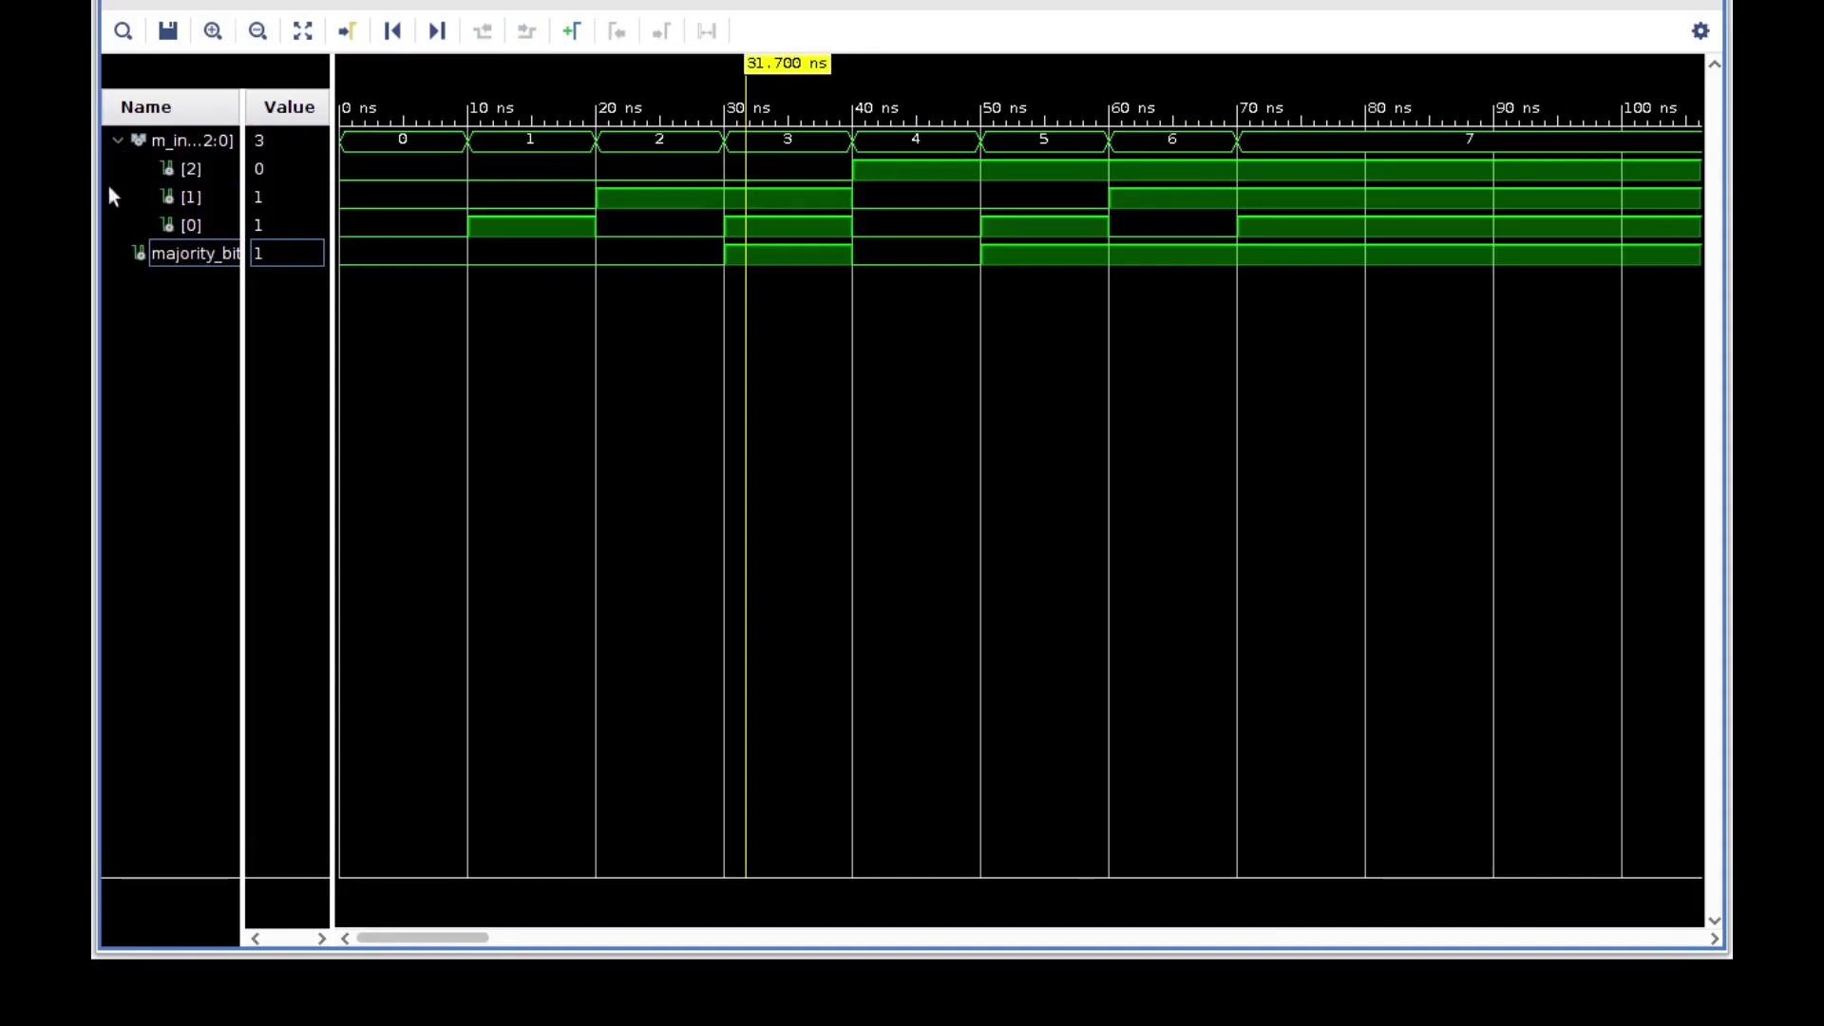
pyautogui.click(116, 141)
pyautogui.click(118, 139)
# Step: Check the m_in bits against majority_bit at 13.4, 30, 50, 66 and 74.7 ns
pyautogui.click(510, 220)
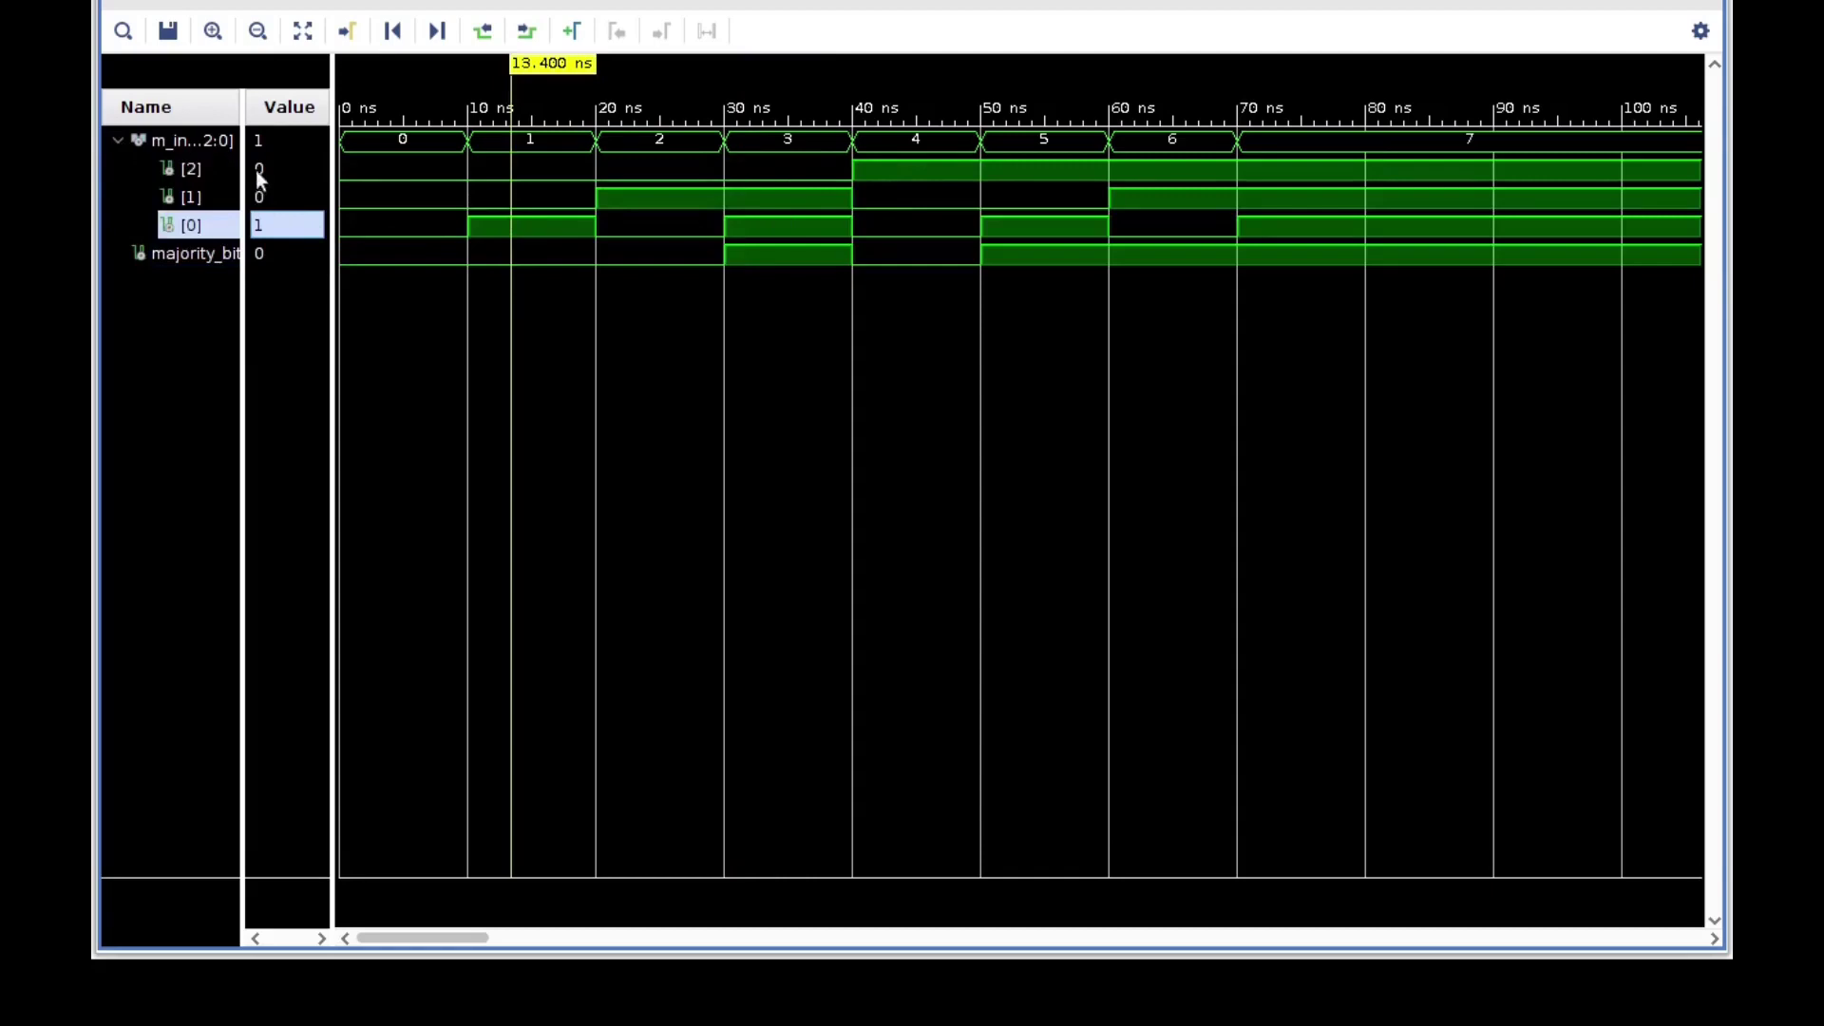
pyautogui.click(725, 198)
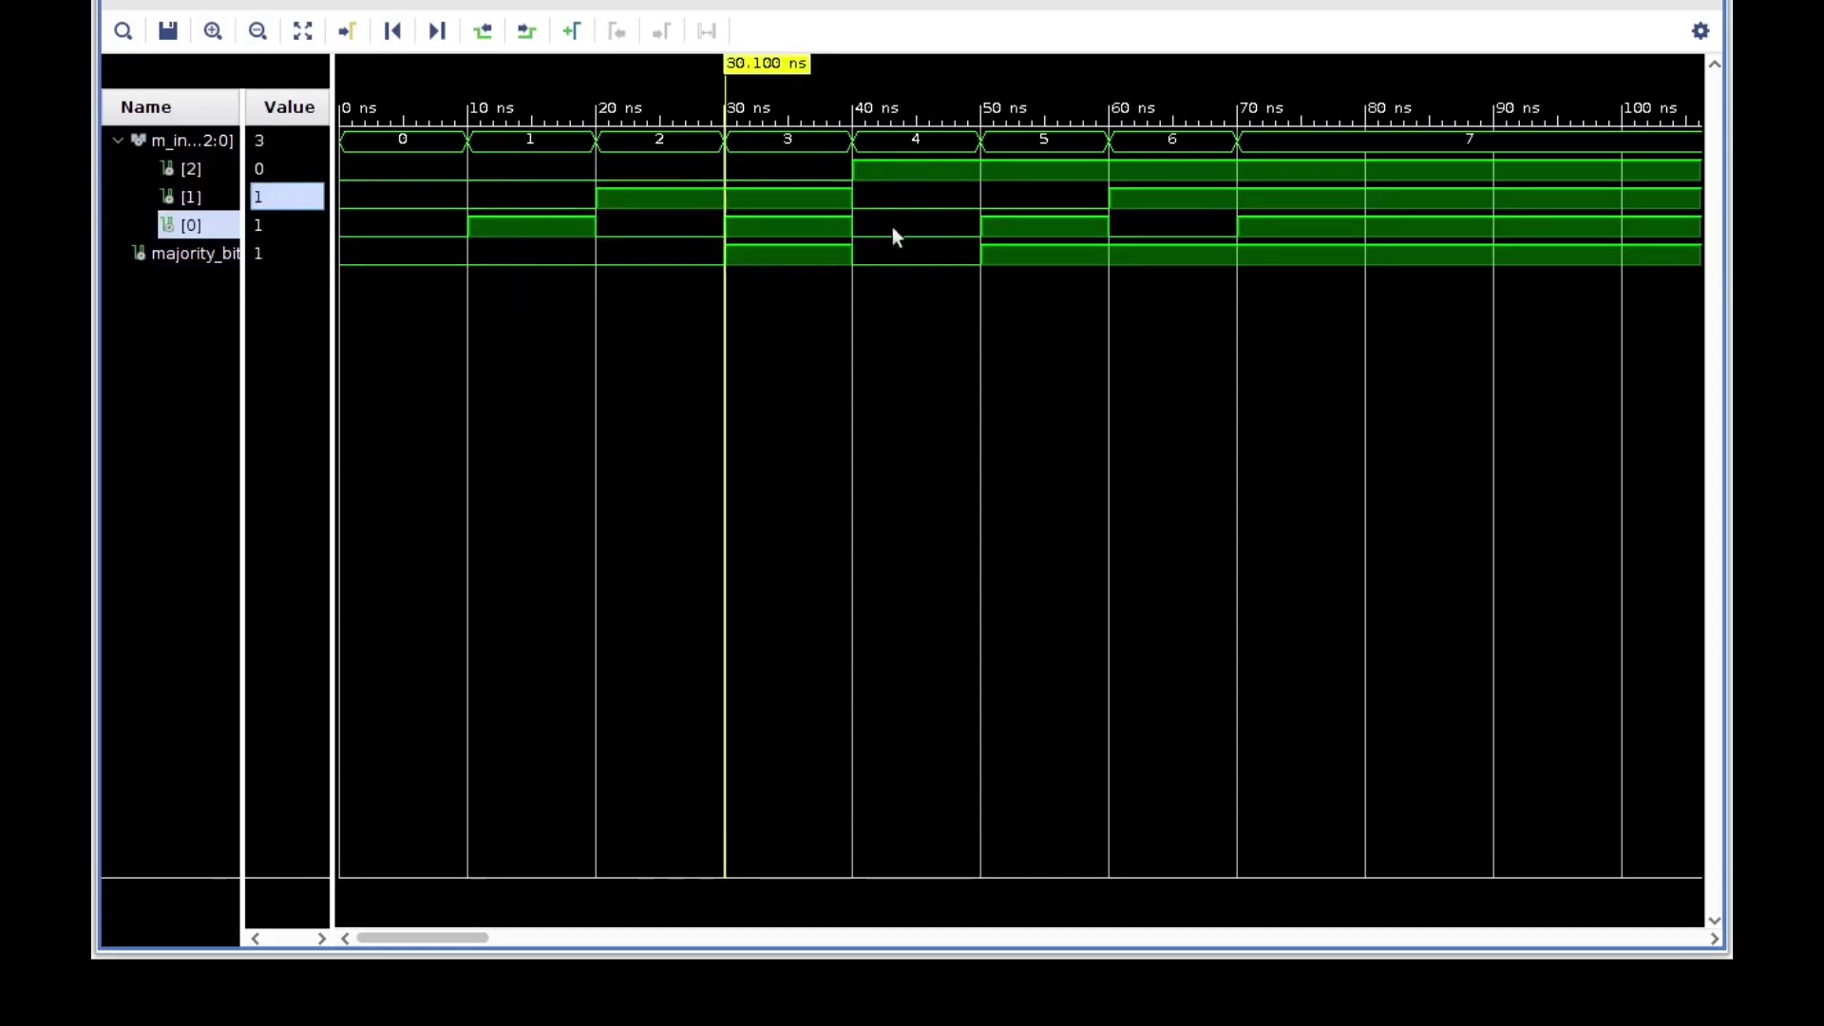
pyautogui.click(984, 185)
pyautogui.click(1186, 206)
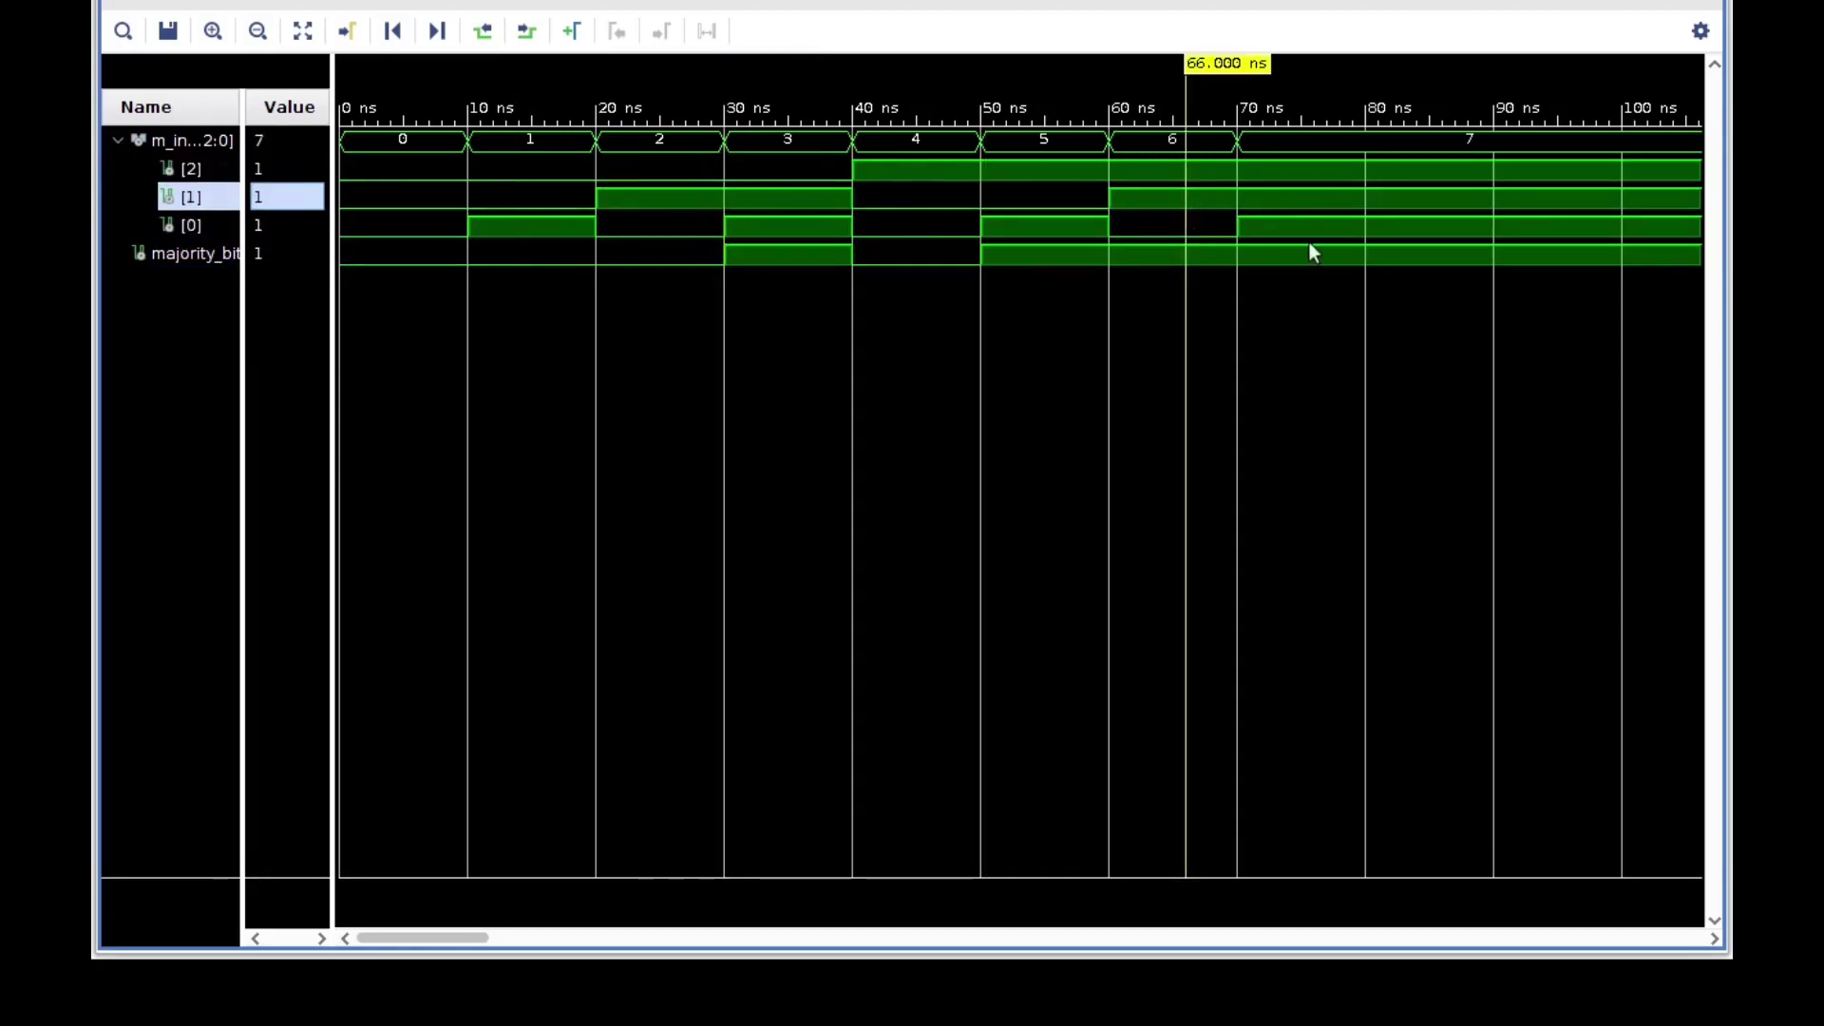
pyautogui.click(1296, 285)
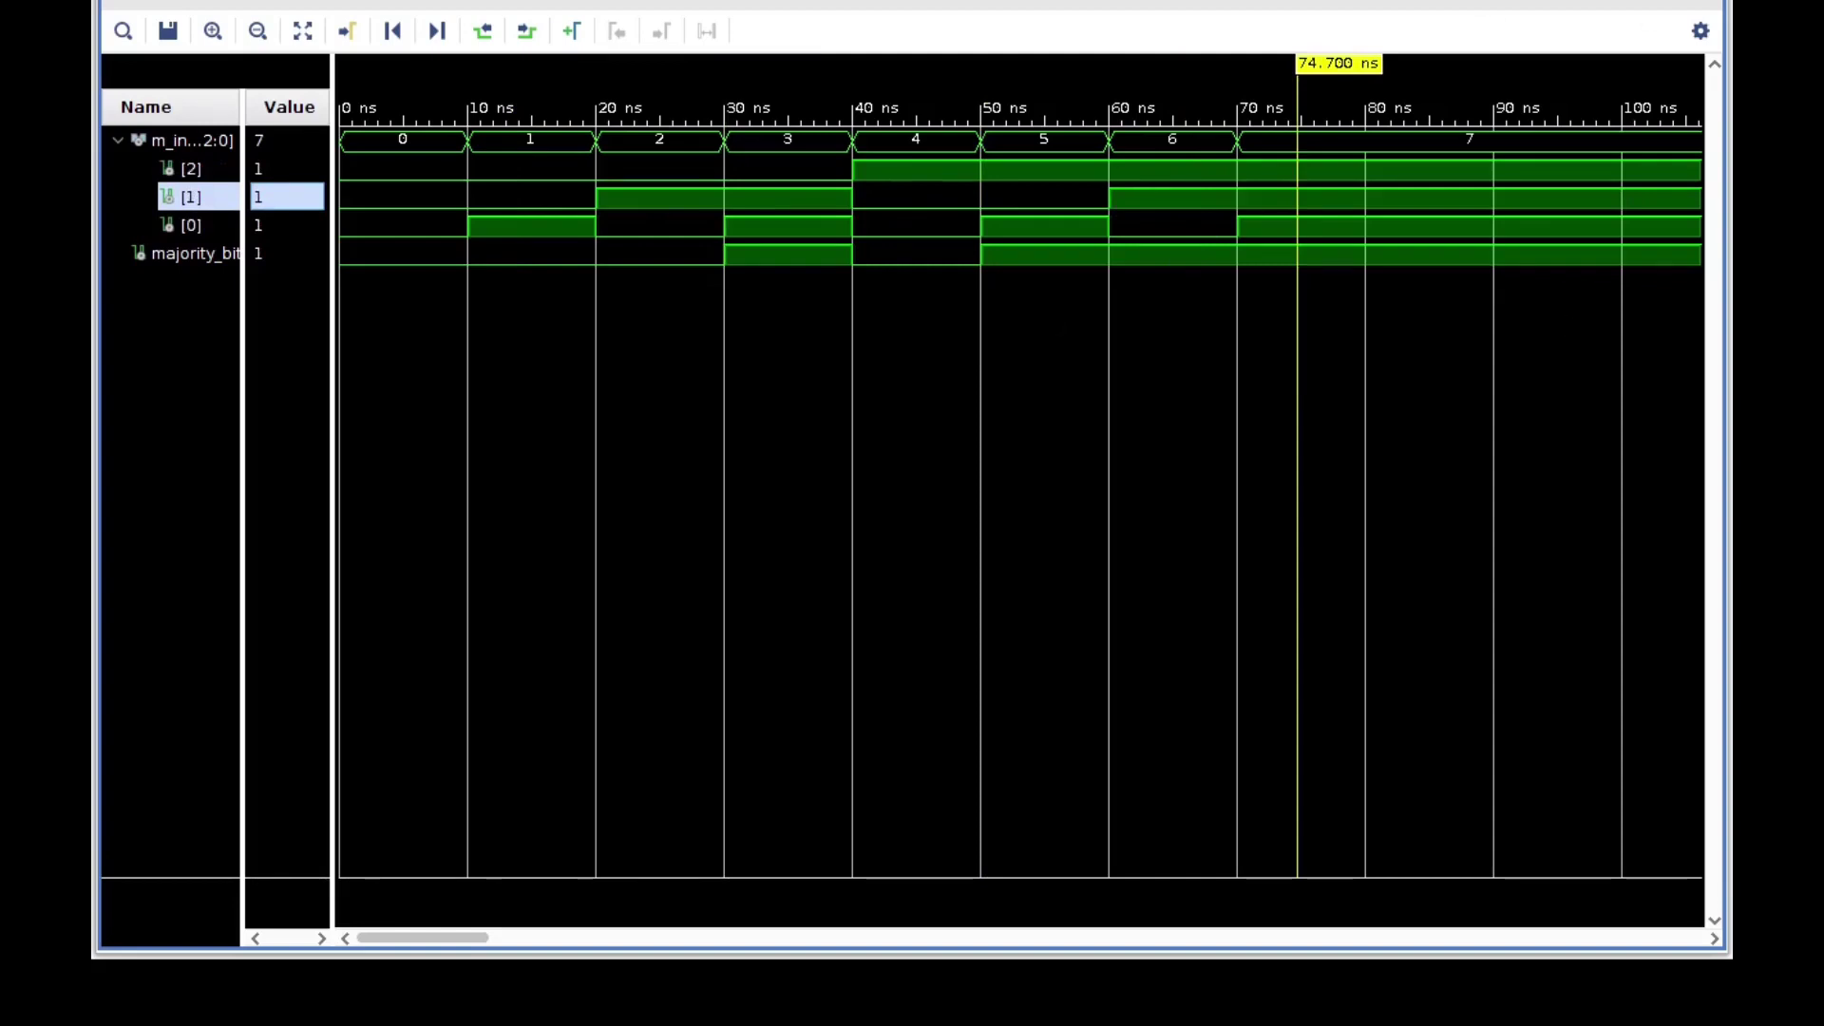
pyautogui.hotkey('alt', 'Tab')
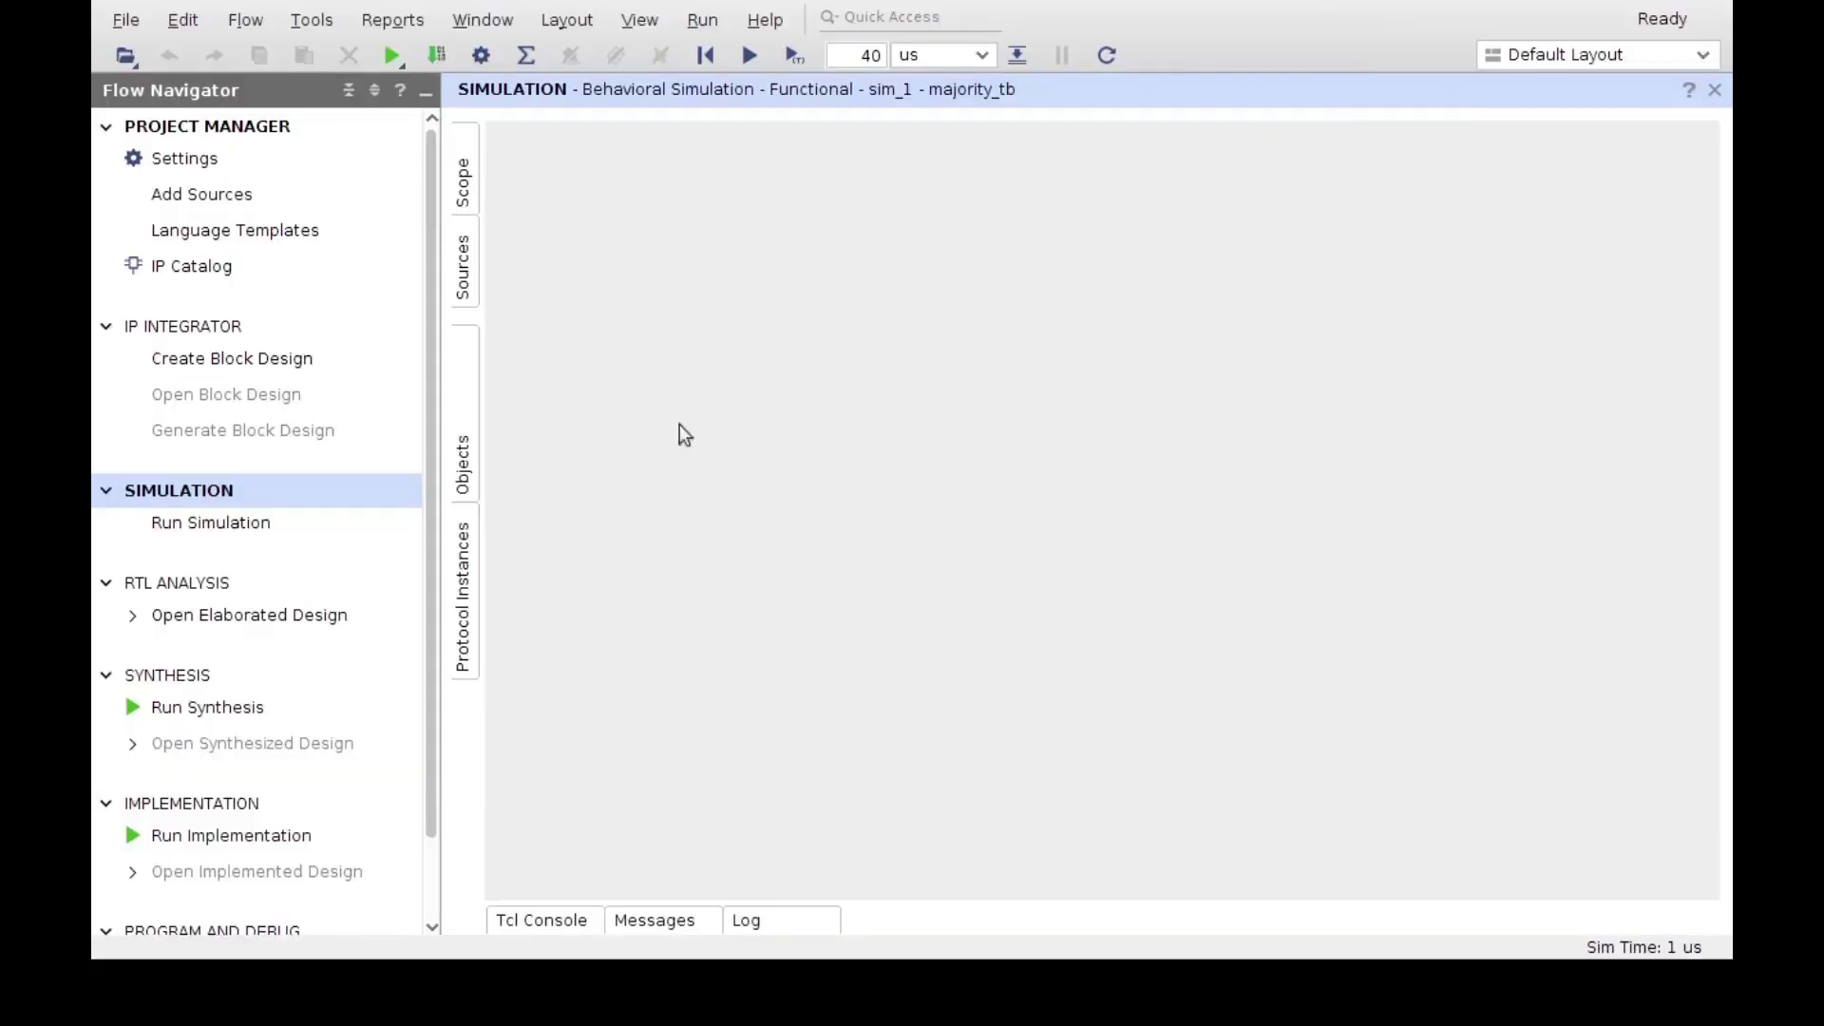
pyautogui.moveTo(431, 325); pyautogui.dragTo(423, 515)
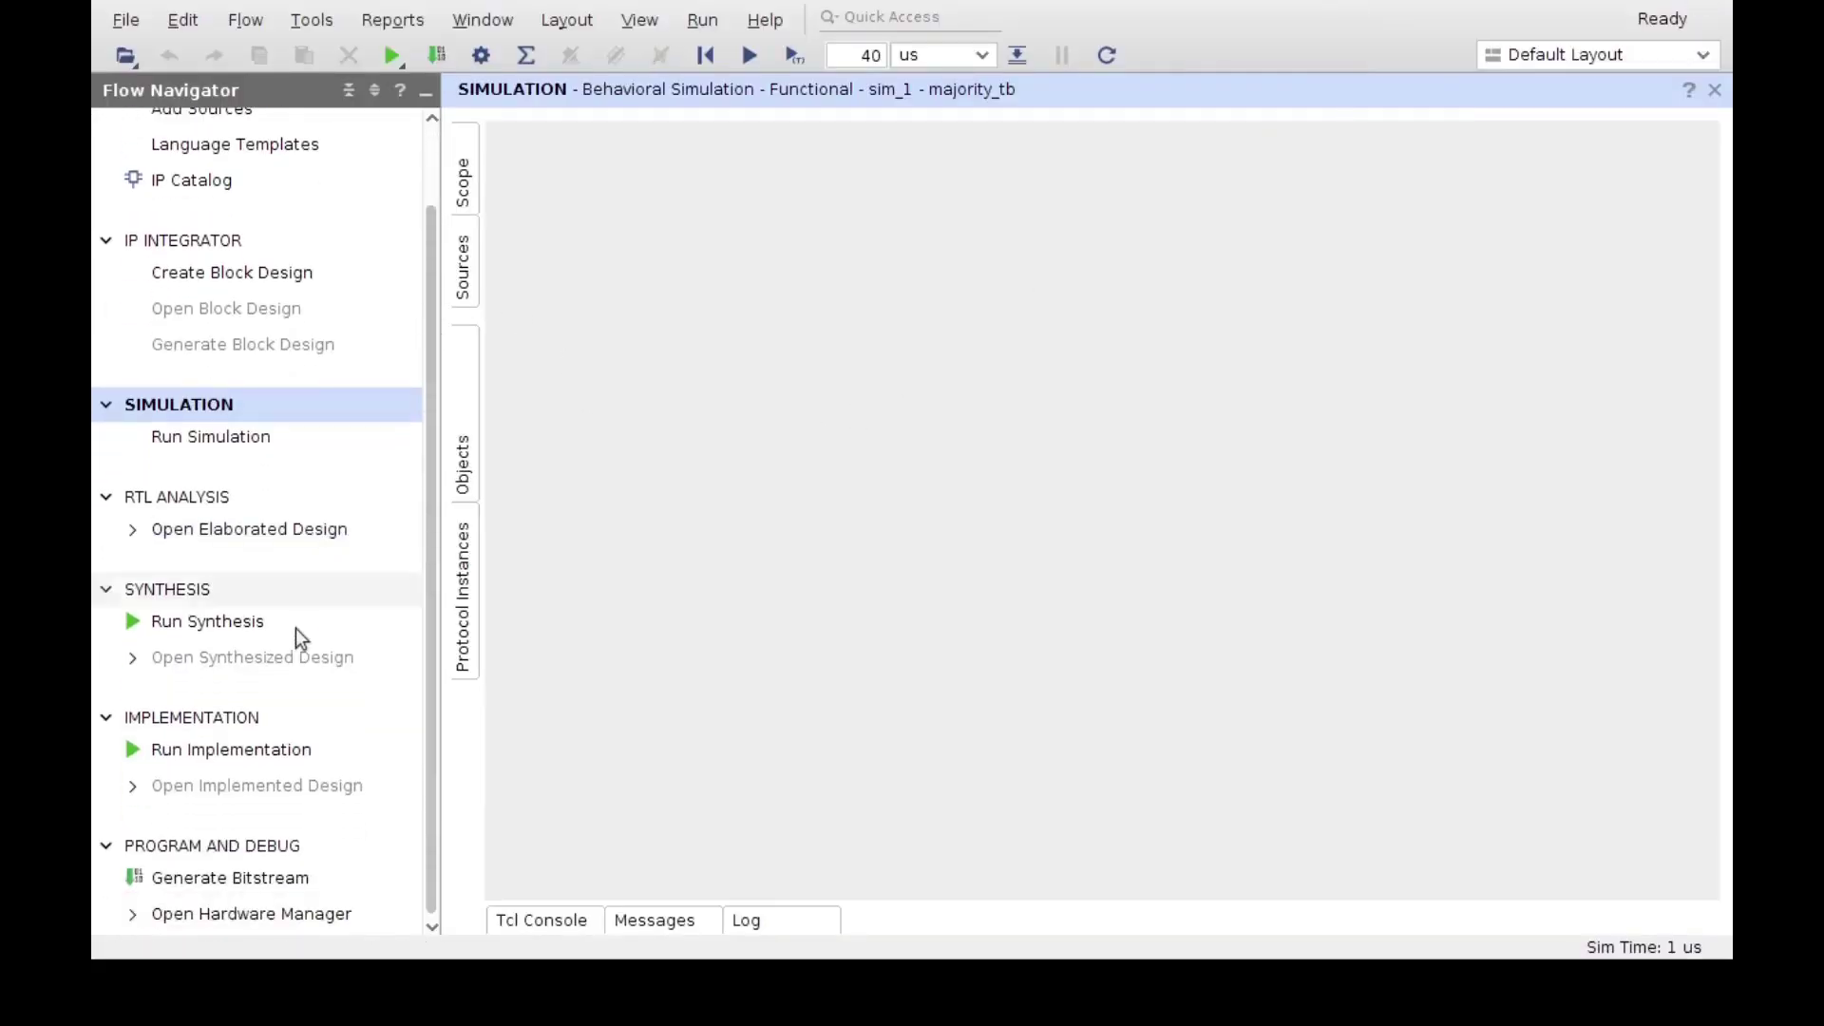